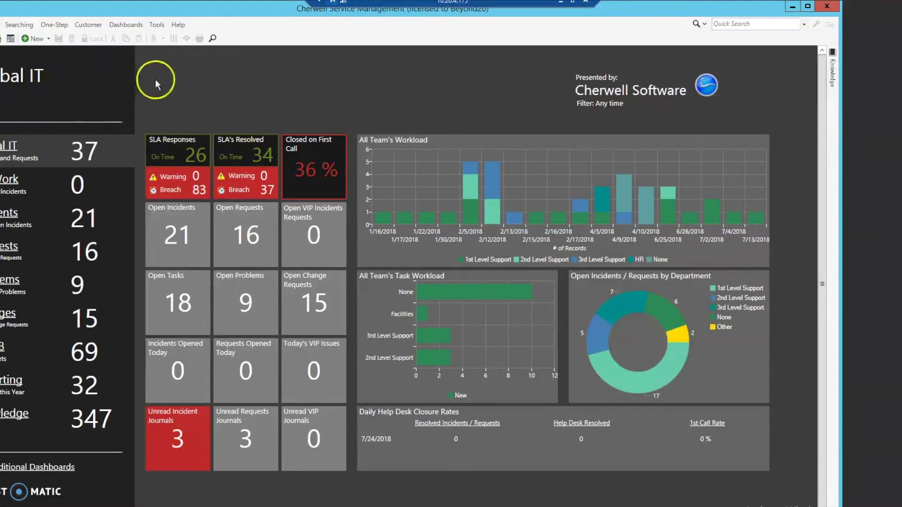
Step: Open the Incidents dashboard from the global Default Dashboards folder in the Dashboard Manager for editing
click(123, 25)
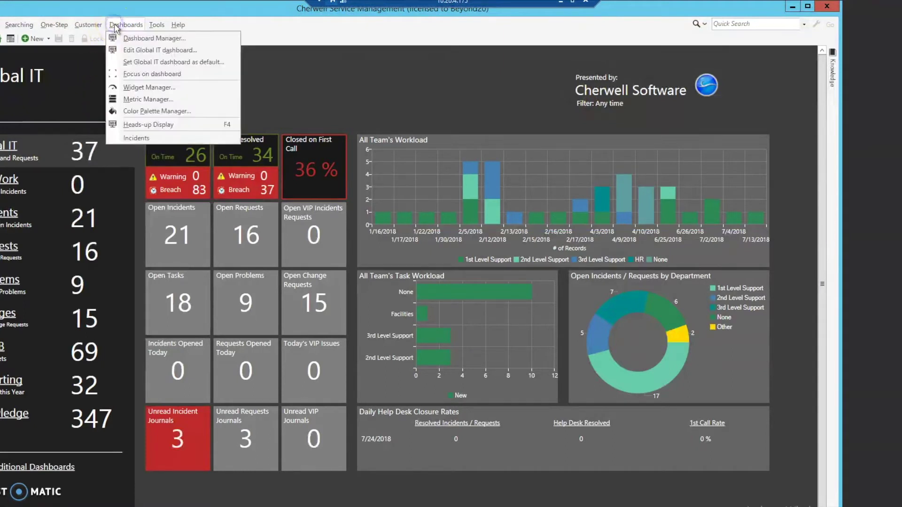
click(137, 40)
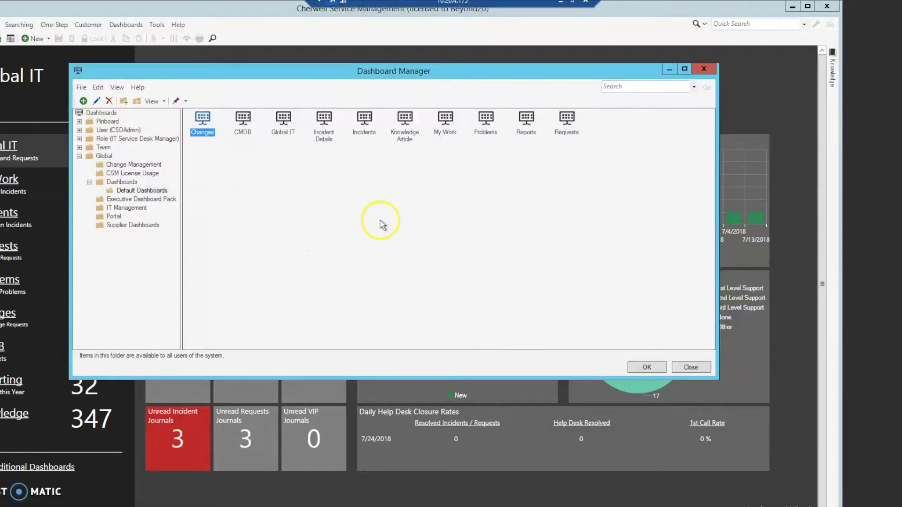
click(364, 118)
right_click(365, 120)
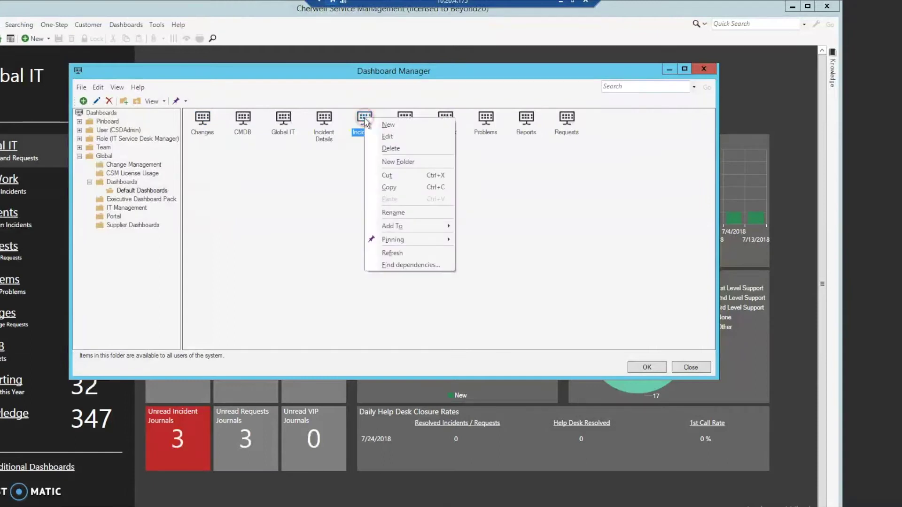
click(386, 136)
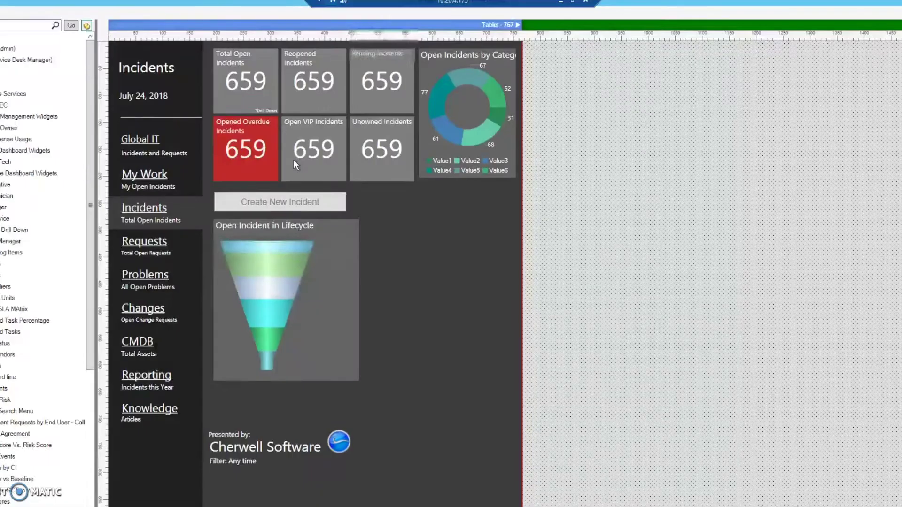
Step: Compare the Incidents dashboard's Tablet (767) and Base Layout (1726) adaptive layouts by switching between them, ending on Tablet
click(292, 165)
click(338, 137)
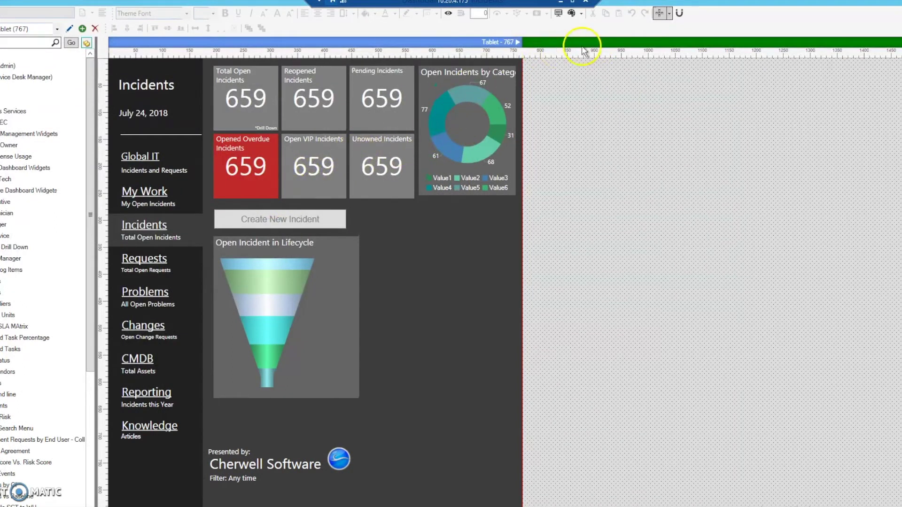
click(564, 42)
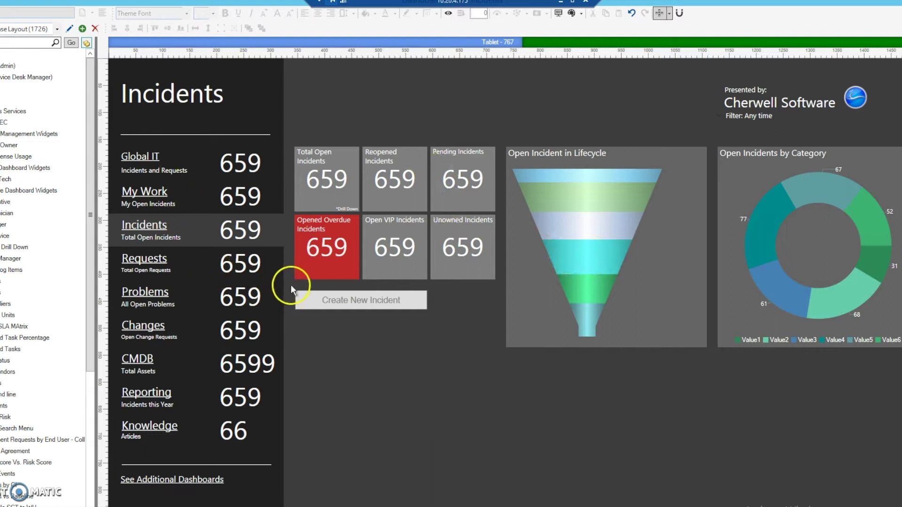
click(379, 42)
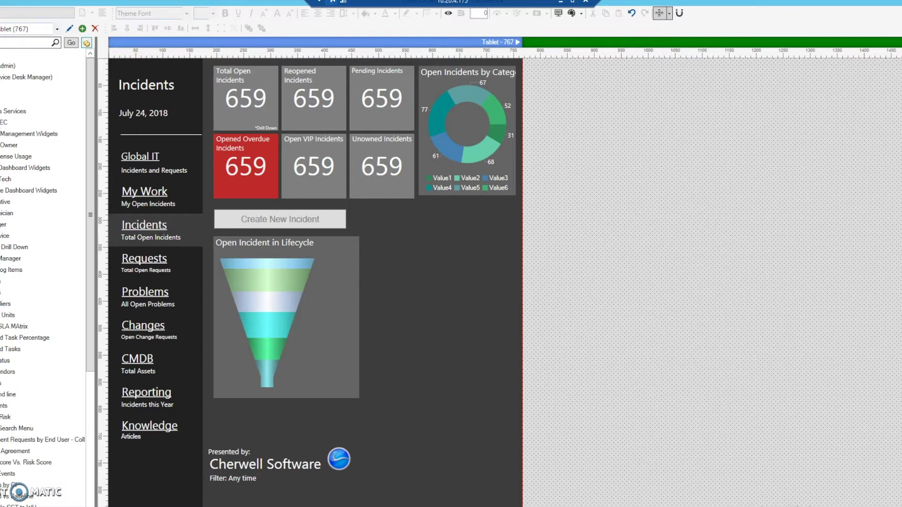
click(57, 29)
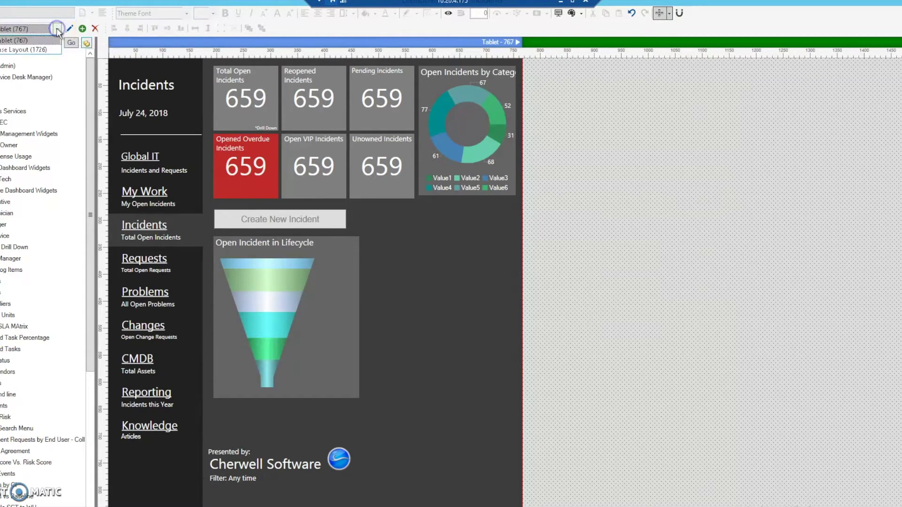
click(26, 49)
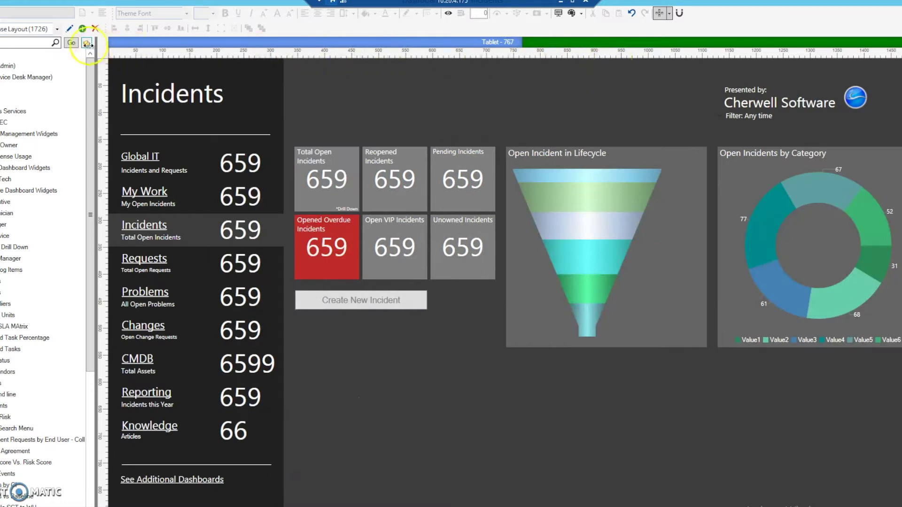
click(57, 29)
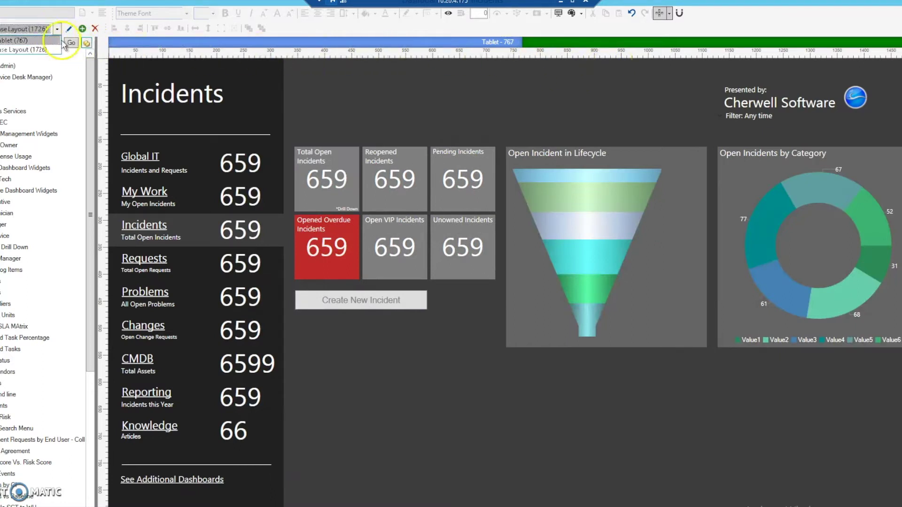
click(31, 49)
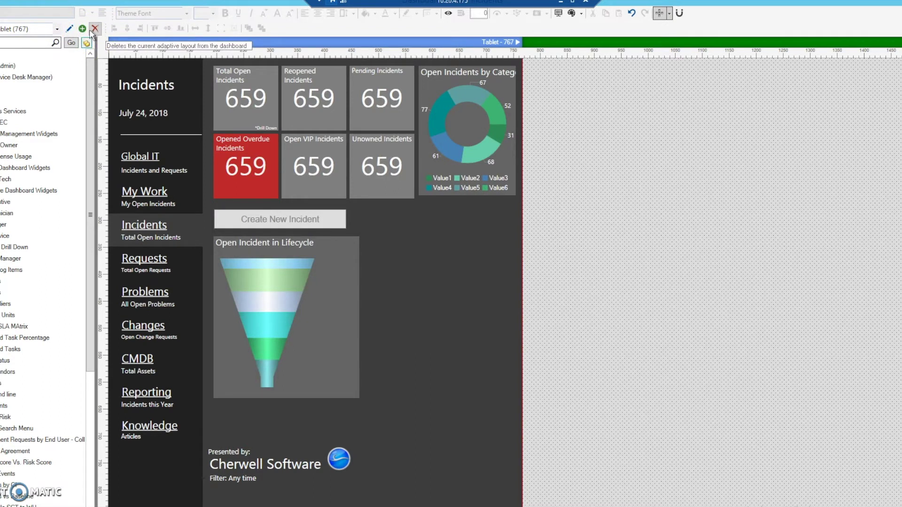
click(96, 33)
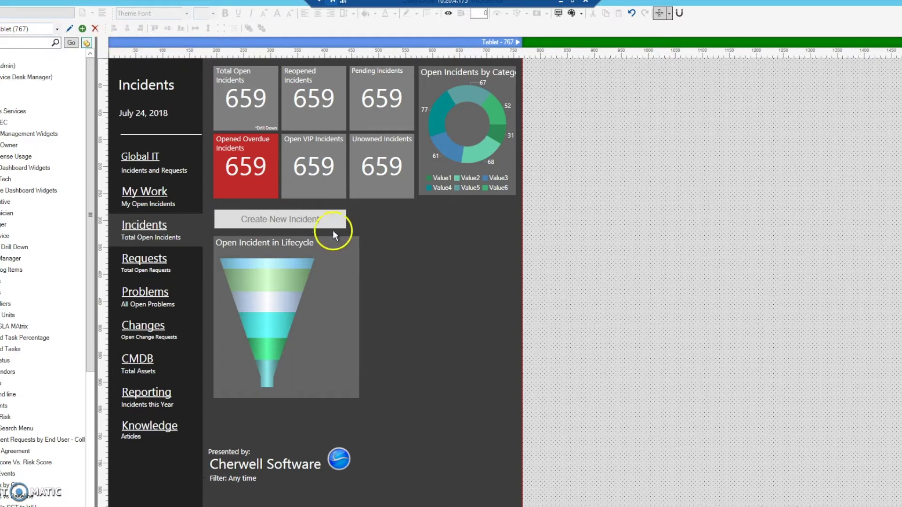
Step: Create a new adaptive layout named Mobile with a width of 600 and a height of 600
click(82, 29)
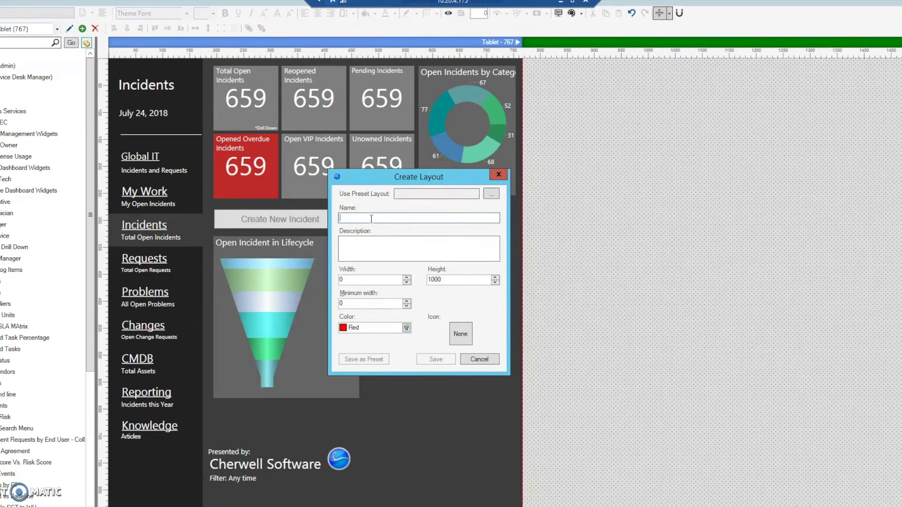
text(Mobile)
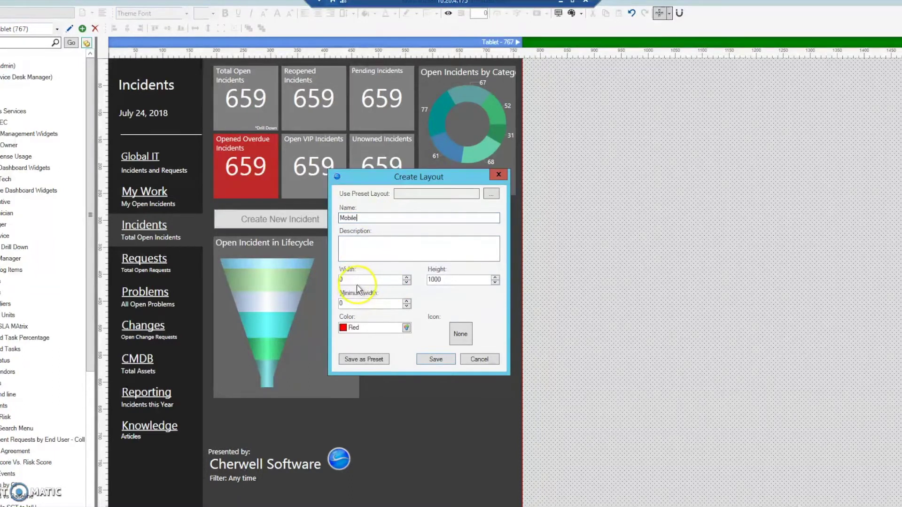
double_click(341, 280)
text(600)
double_click(437, 282)
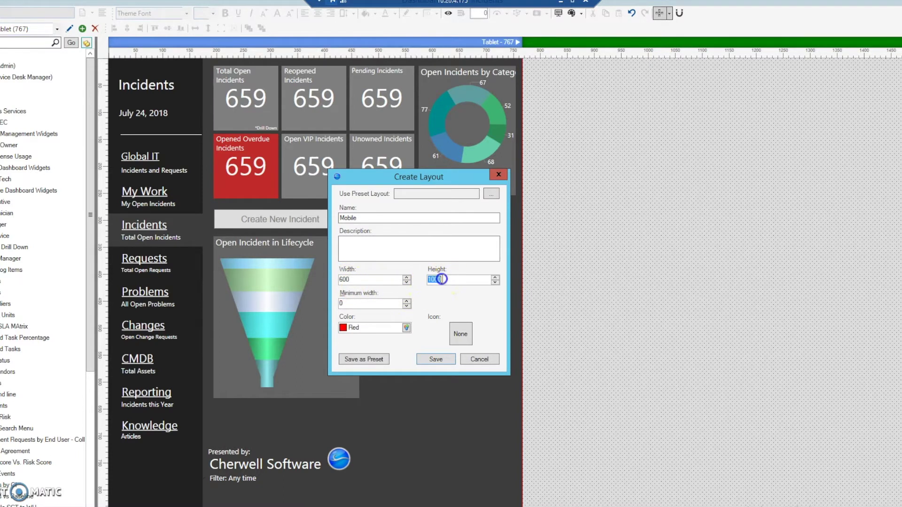
text(60)
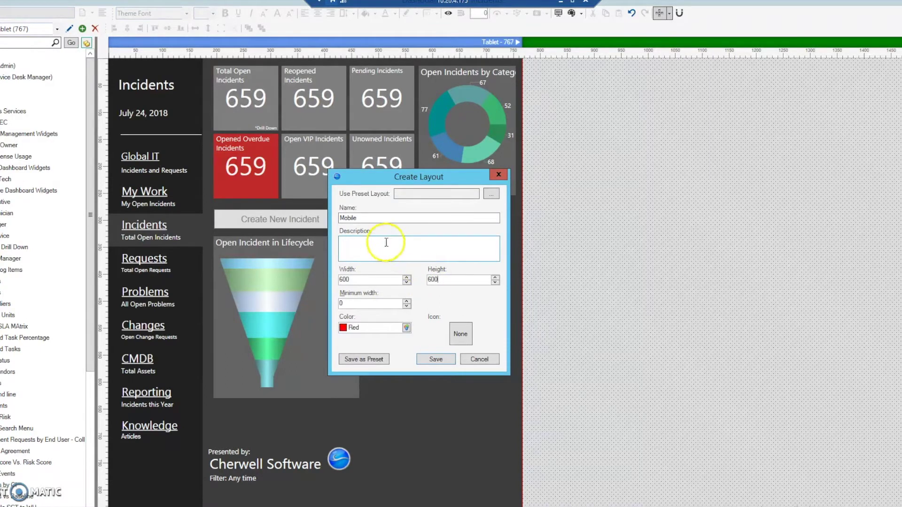
click(432, 358)
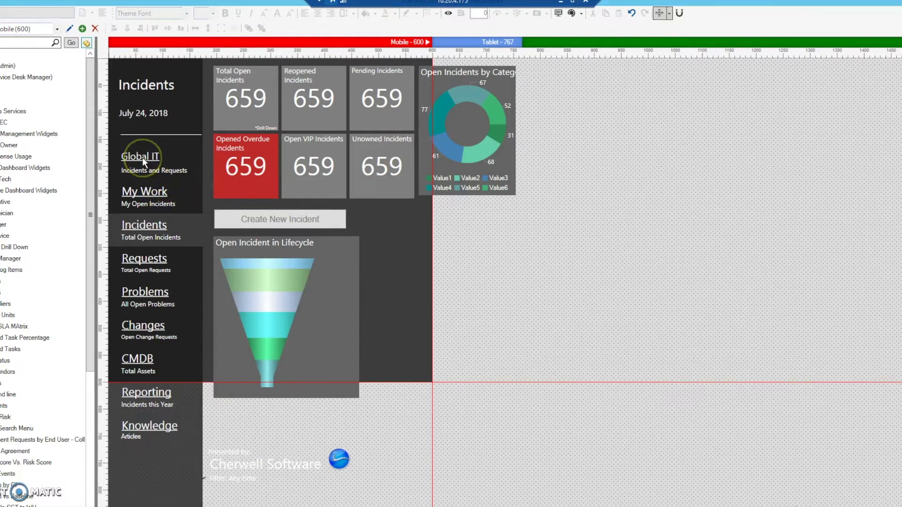
Step: Delete the divider line and all sidebar navigation links with their captions, from Global IT through Knowledge, in the Mobile layout
click(150, 135)
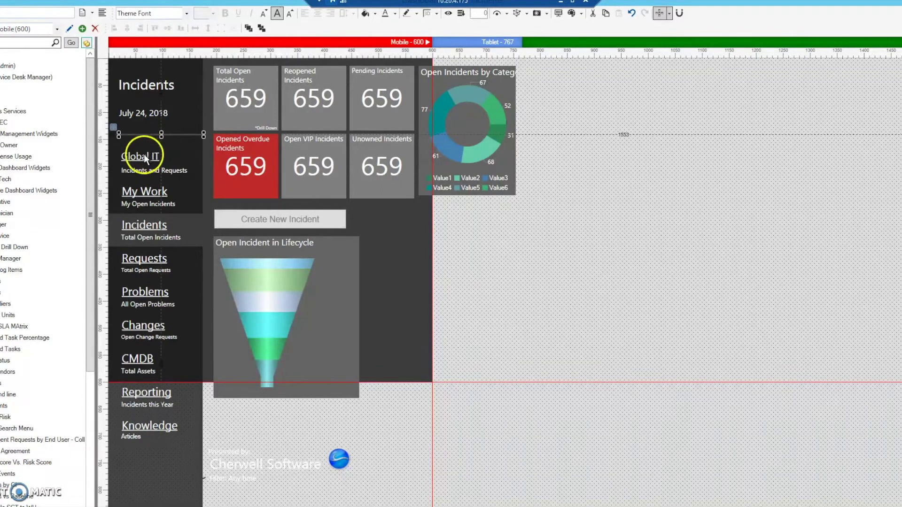
ctrl+click(144, 155)
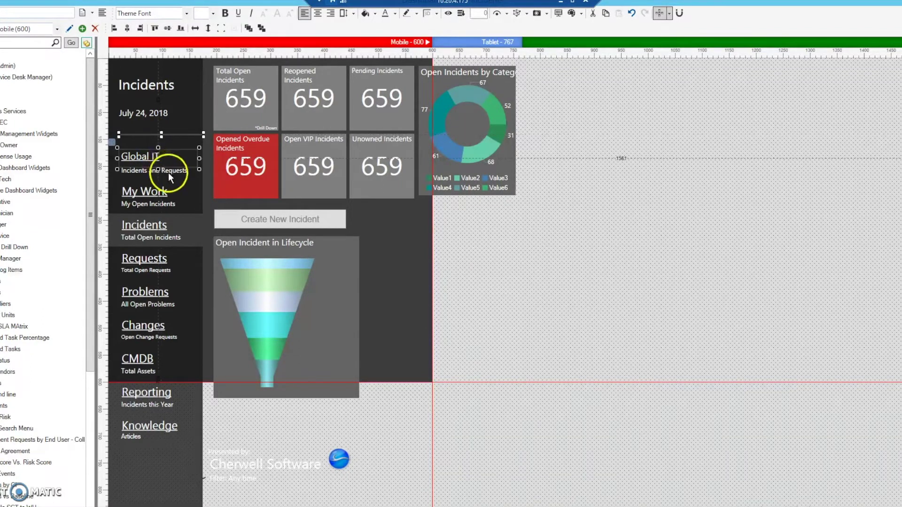
ctrl+click(168, 173)
ctrl+click(162, 198)
ctrl+click(167, 206)
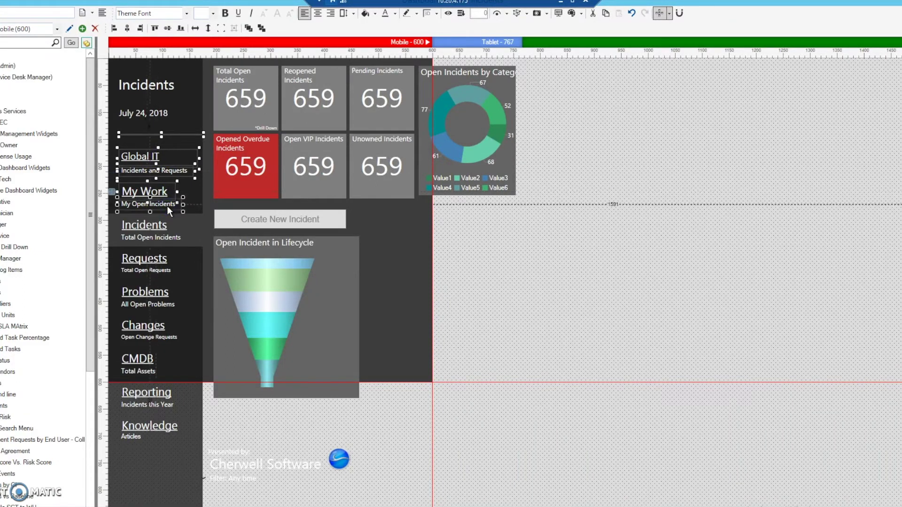
ctrl+click(168, 240)
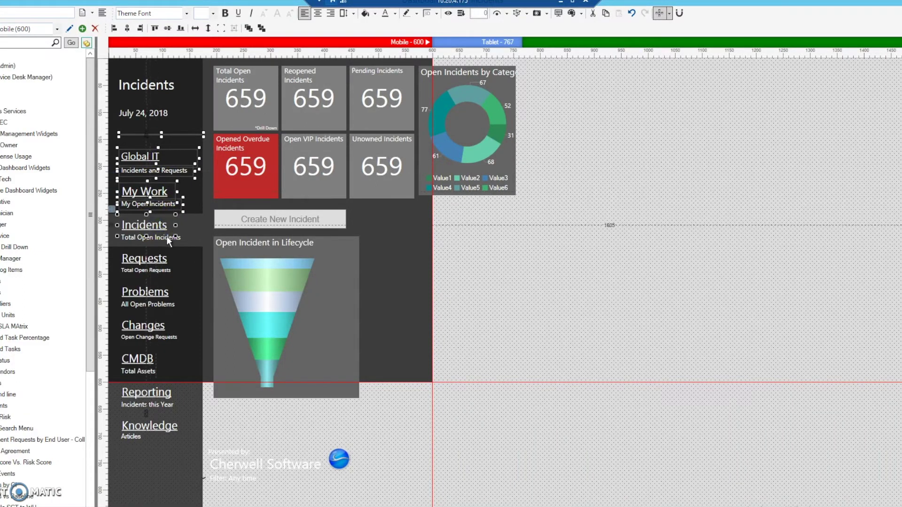
ctrl+click(169, 241)
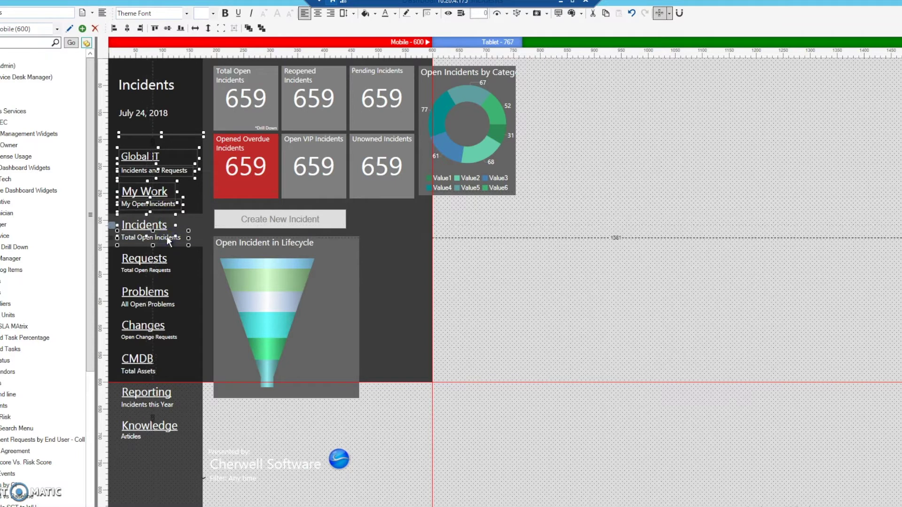
ctrl+click(162, 271)
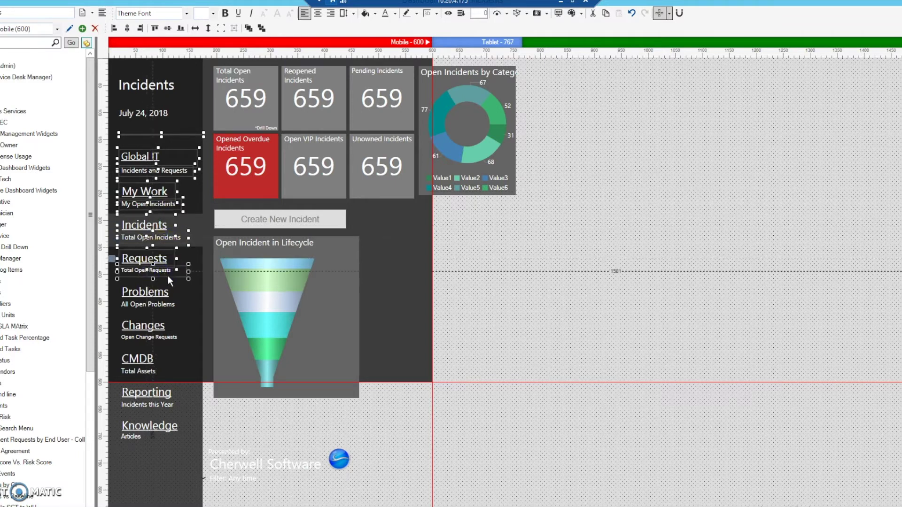
ctrl+click(157, 297)
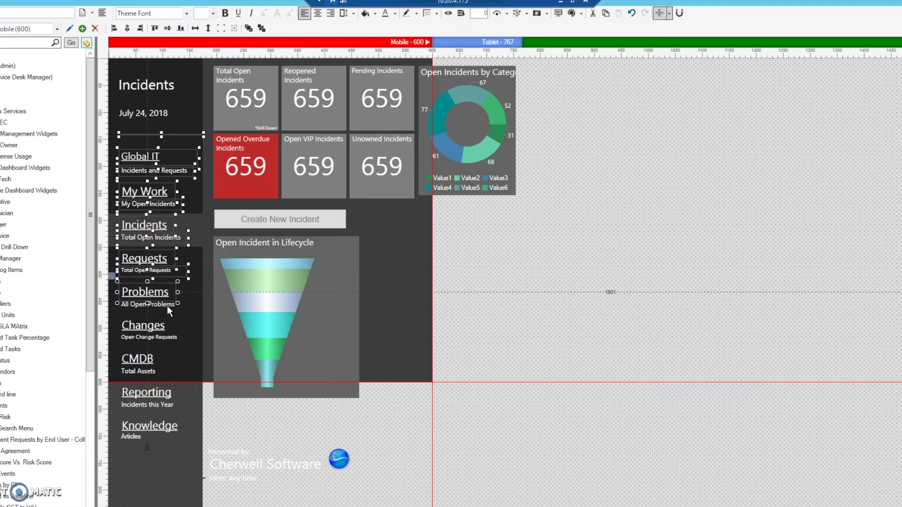
ctrl+click(160, 320)
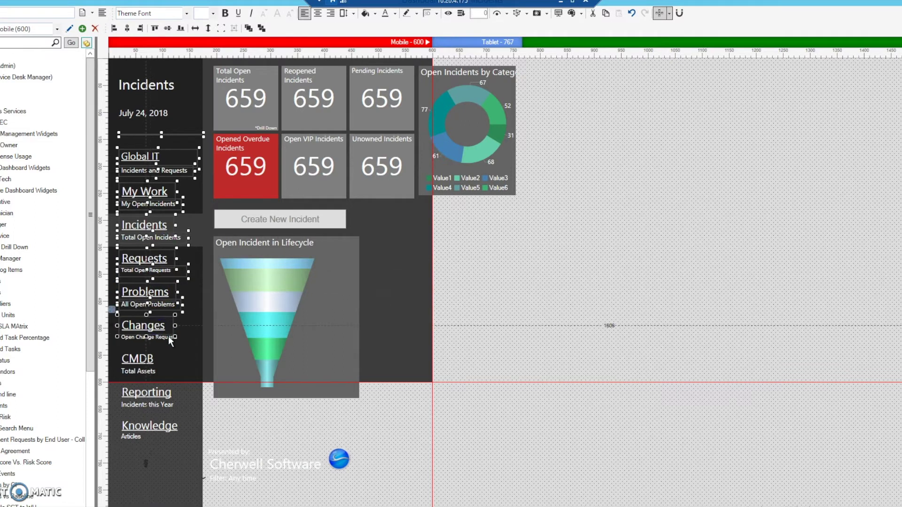
ctrl+click(168, 337)
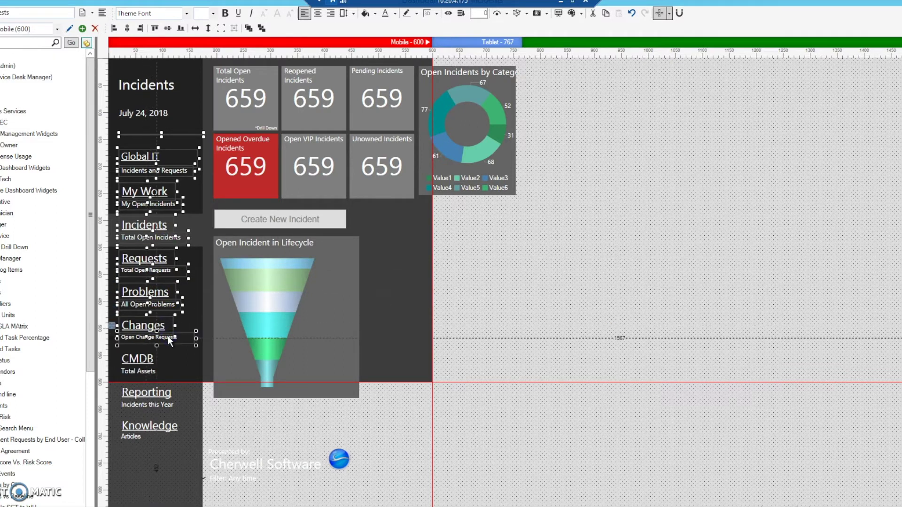
ctrl+click(142, 358)
ctrl+click(150, 371)
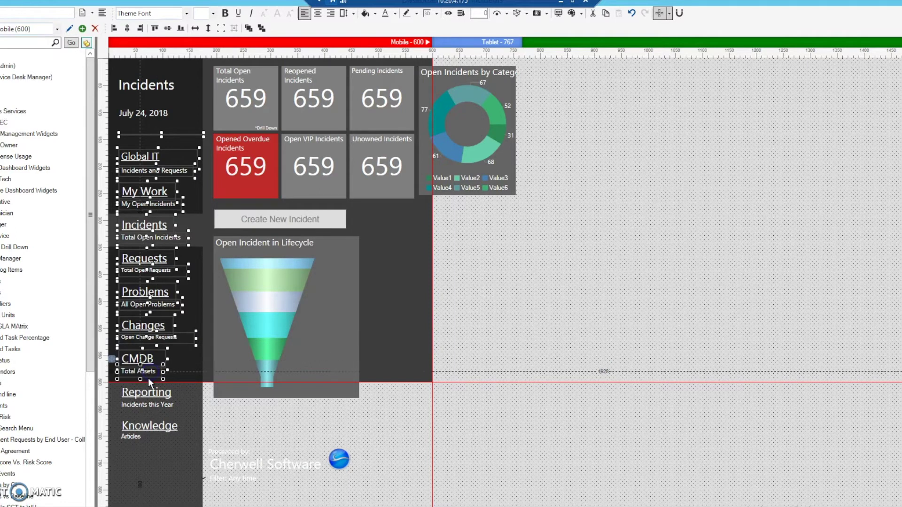
ctrl+click(154, 393)
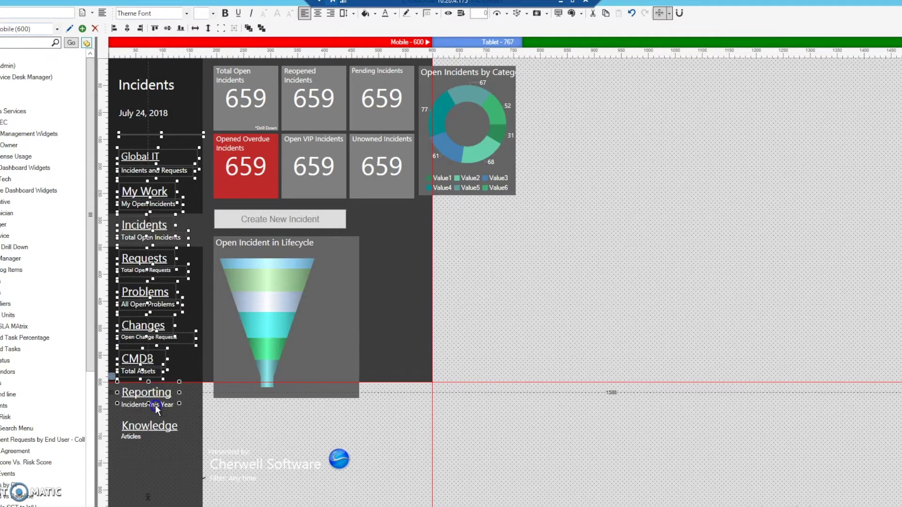
ctrl+click(155, 405)
ctrl+click(152, 428)
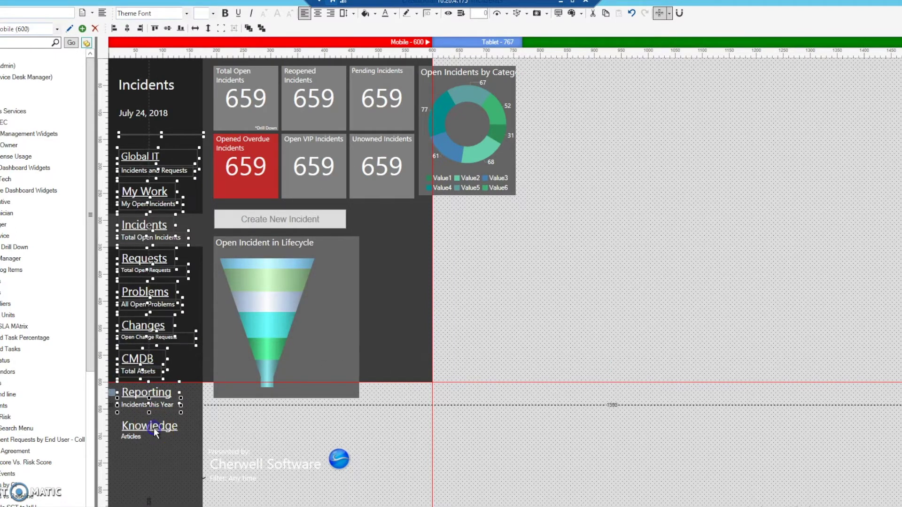
ctrl+click(131, 438)
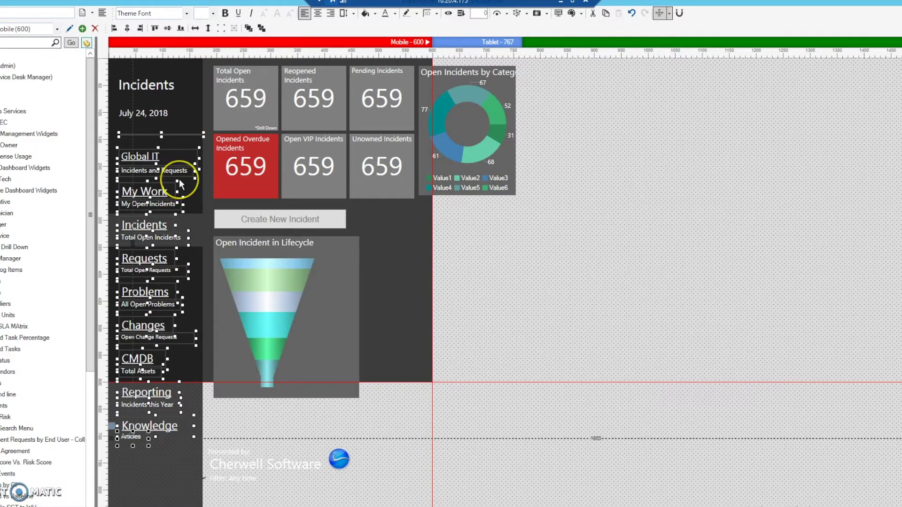
key(Delete)
Step: Delete the lighter highlight band left in the dark sidebar where the Incidents link was
click(162, 148)
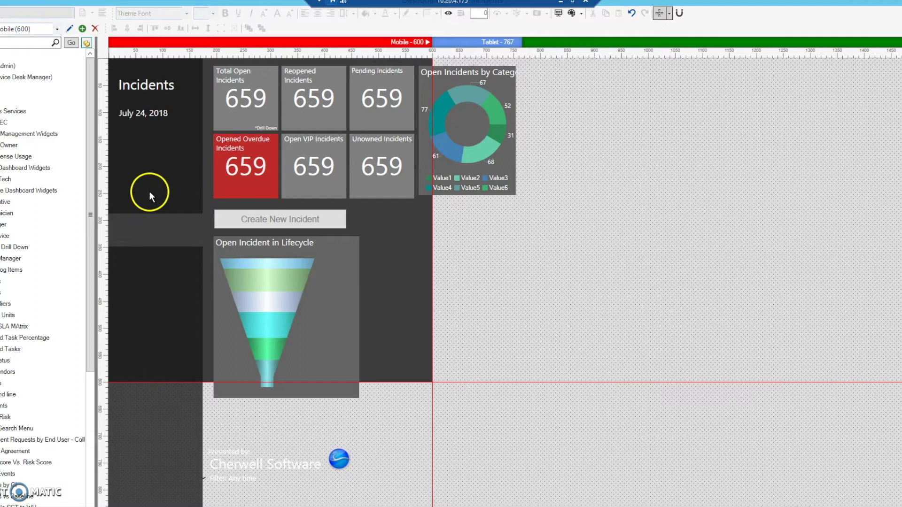
click(143, 224)
key(Delete)
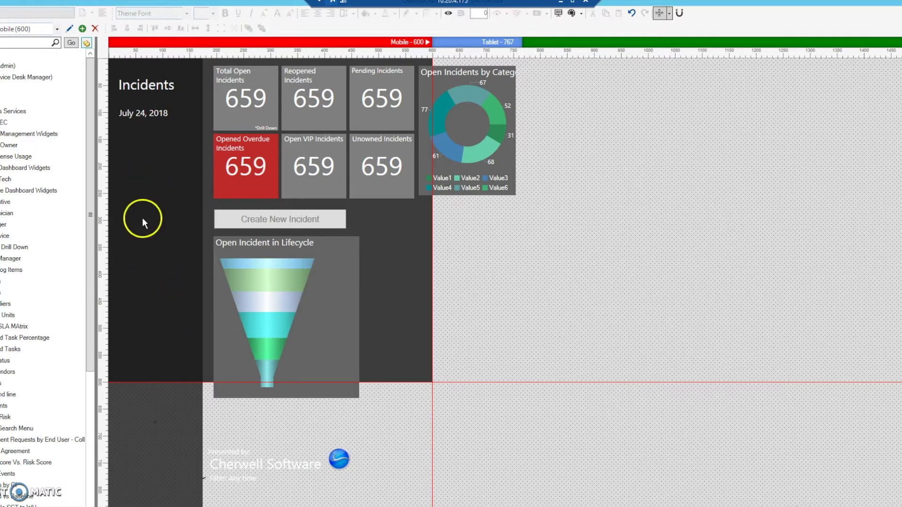
Step: Move the Incidents title up to the upper edge of the Mobile layout's sidebar
click(134, 114)
click(133, 98)
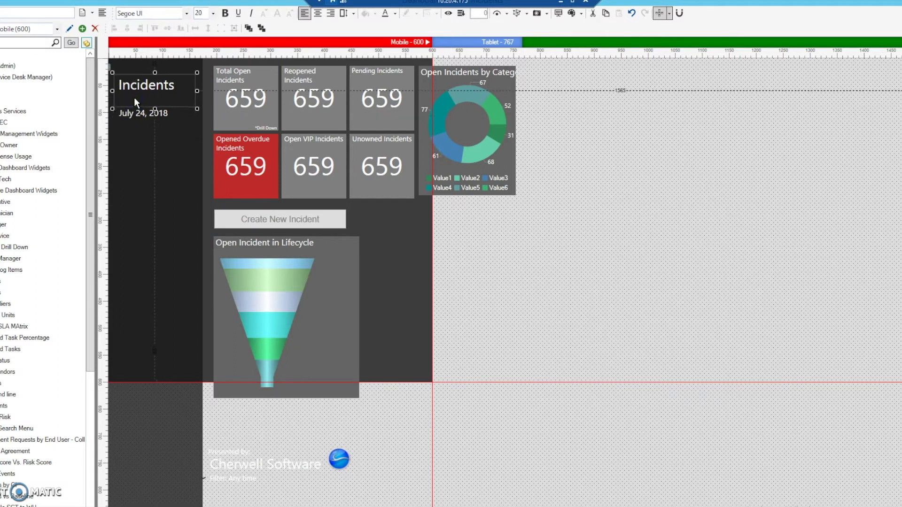
key(Up)
key(Up)
key(Up)
key(Up)
key(Up)
key(Up)
key(Up)
key(Up)
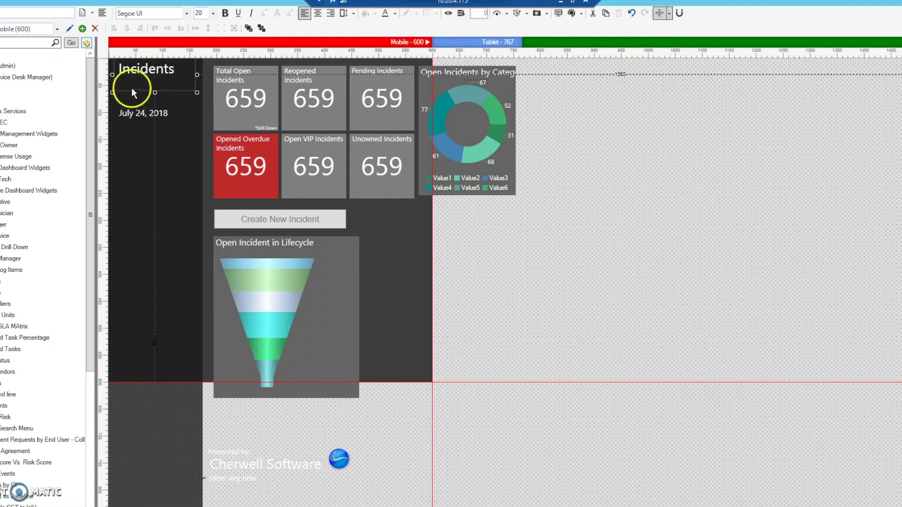
Step: Move the date label up in the sidebar so it sits directly beneath the Incidents title
click(136, 114)
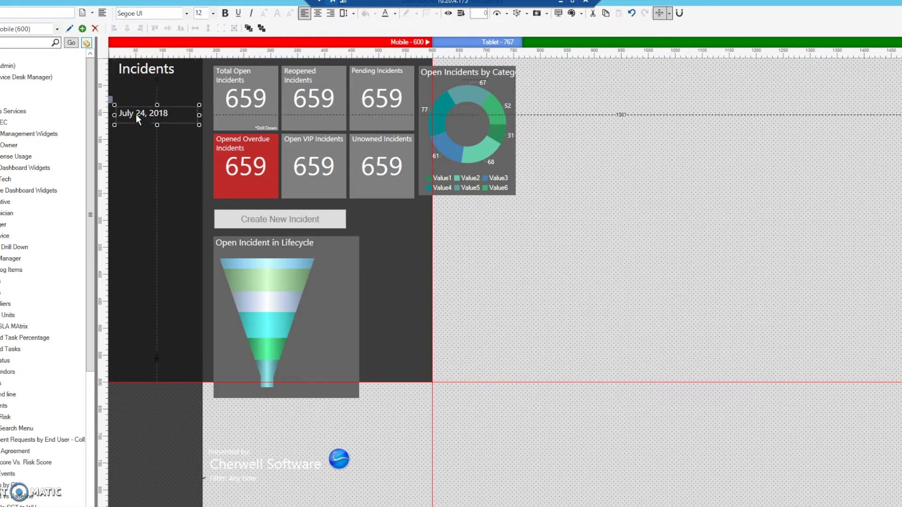
key(Up)
key(Up)
key(Up)
key(Up)
key(Up)
key(Up)
key(Up)
key(Up)
key(Up)
key(Up)
key(Up)
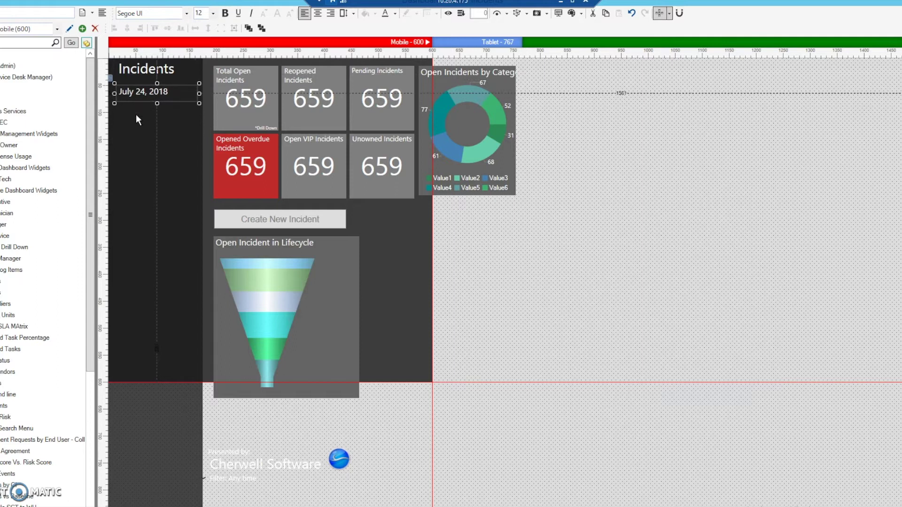
Step: Reduce the height of the dark sidebar background so it ends at the Mobile layout's 600 height boundary
click(146, 341)
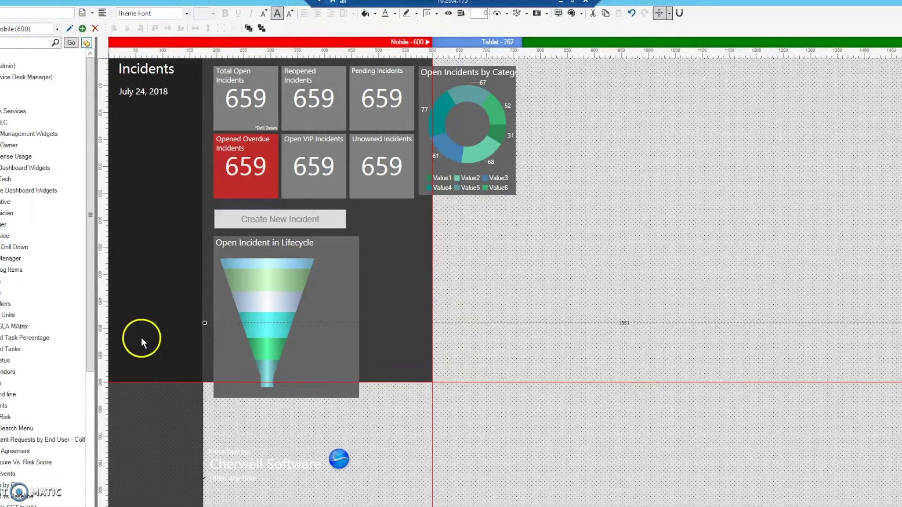
right_click(142, 339)
click(181, 458)
click(463, 274)
click(439, 271)
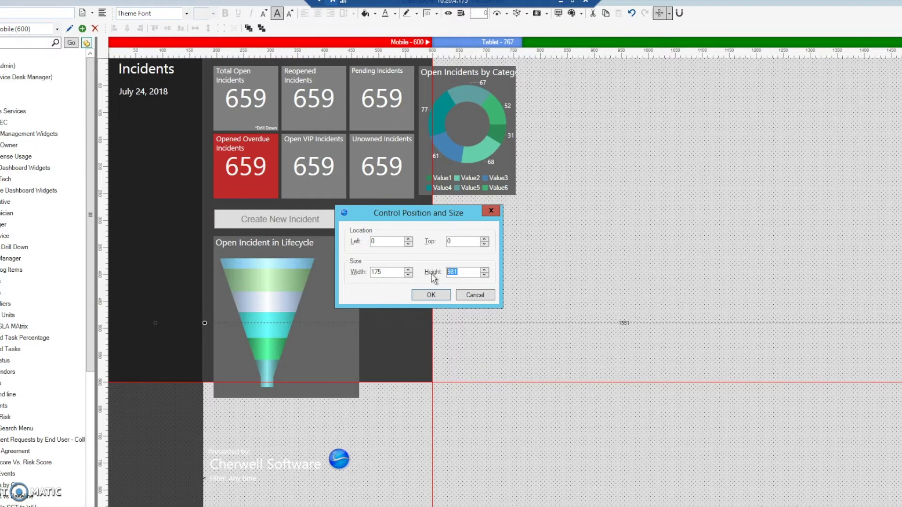
click(431, 296)
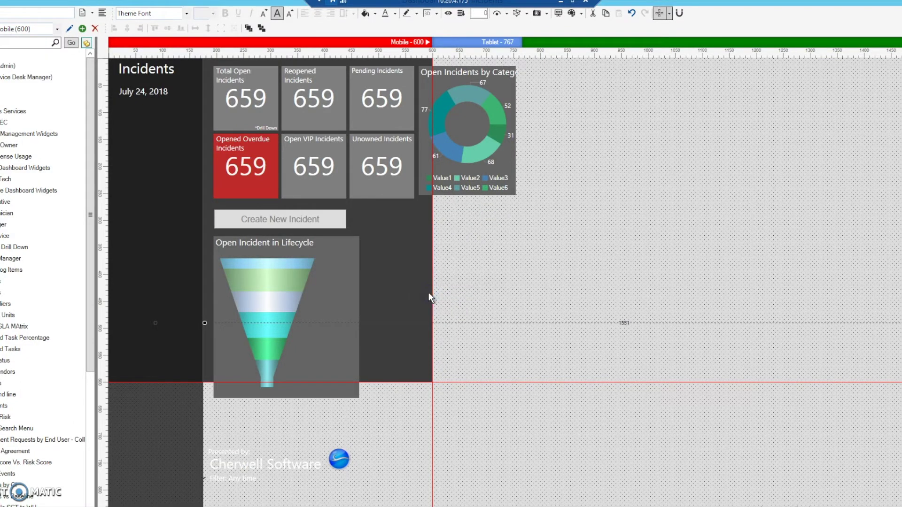
drag(429, 295, 162, 174)
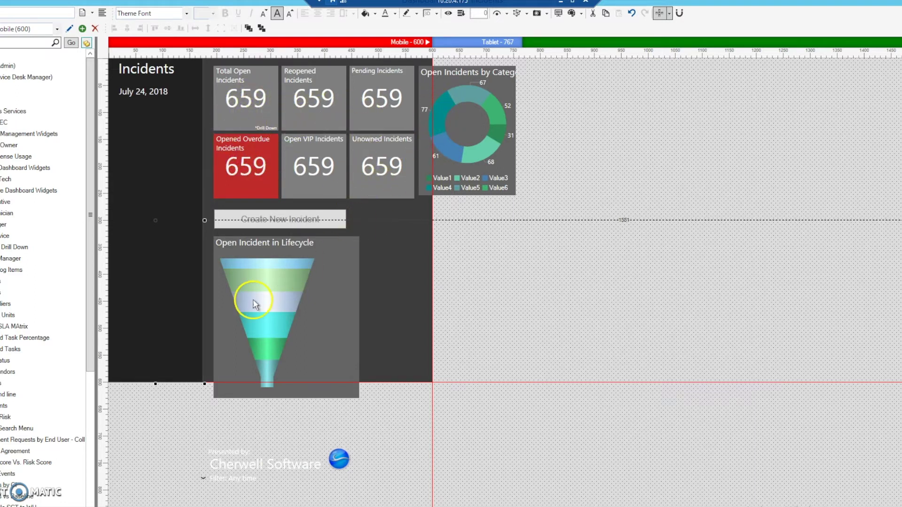
Step: Match the width of the Create New Incident button to the width of the dark sidebar background
click(281, 218)
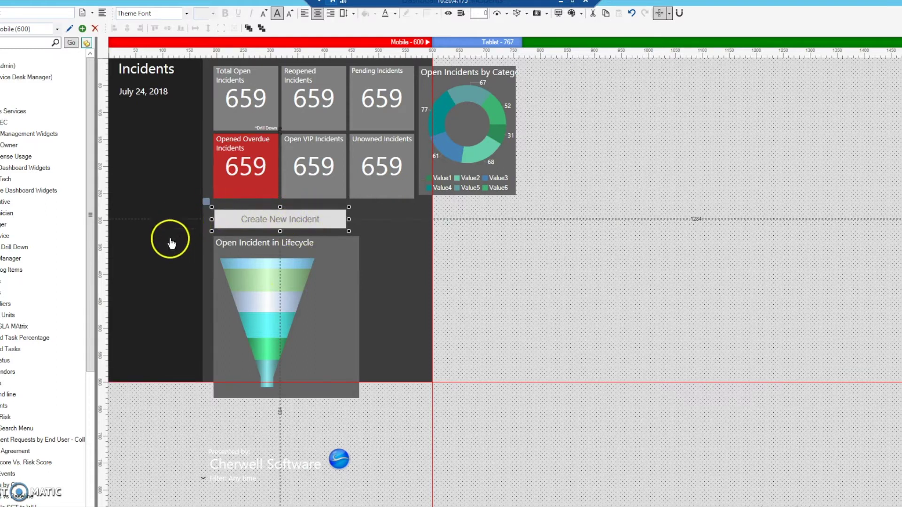
ctrl+click(165, 261)
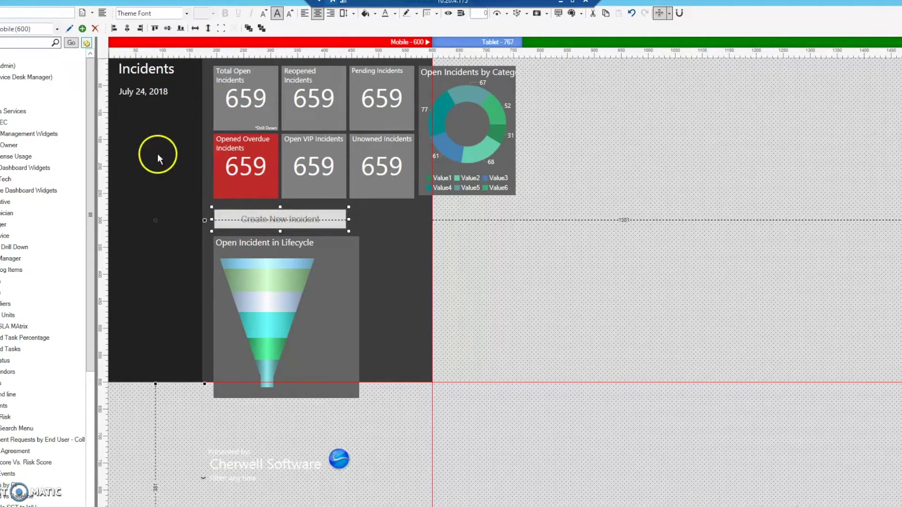
click(196, 29)
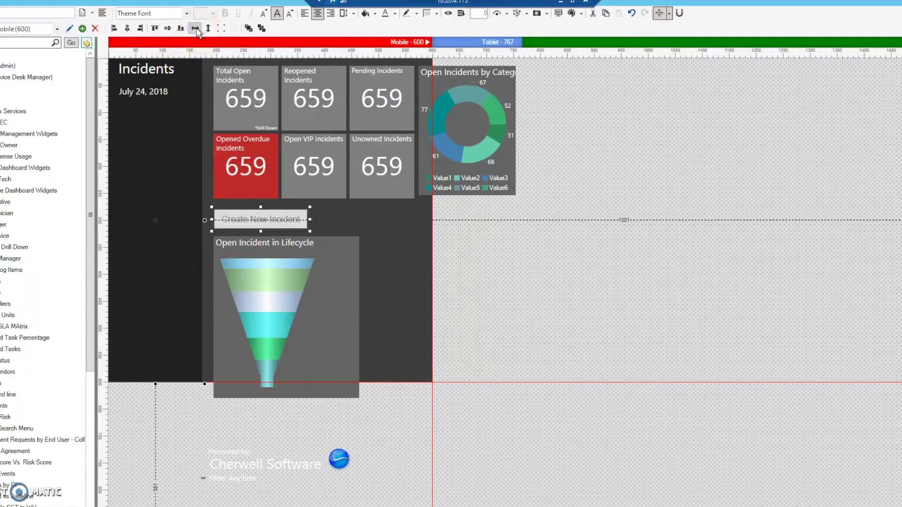
click(331, 212)
Step: Align the left edge of the Create New Incident button with the left edge of the dark sidebar background
click(257, 219)
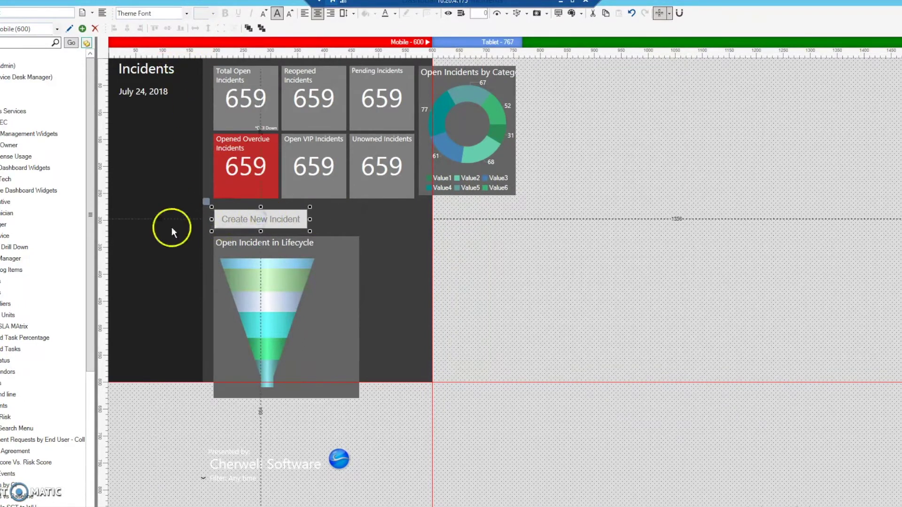
ctrl+click(145, 228)
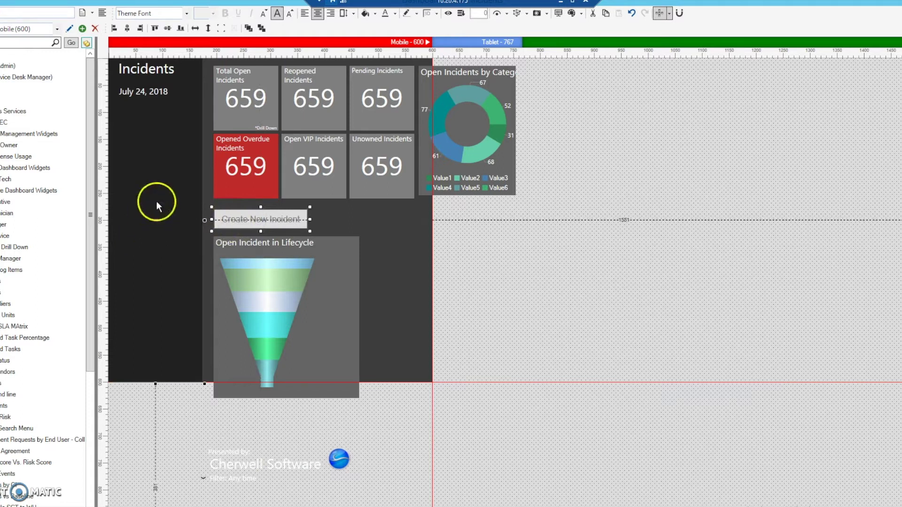
click(113, 28)
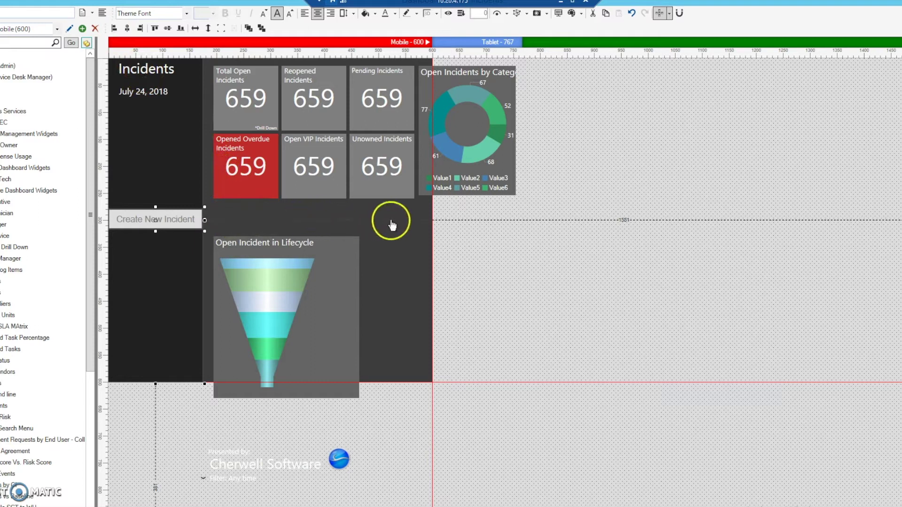
click(268, 225)
Step: Move the Create New Incident button up the sidebar to just below the date, near the upper edge of the red tile's row
click(165, 217)
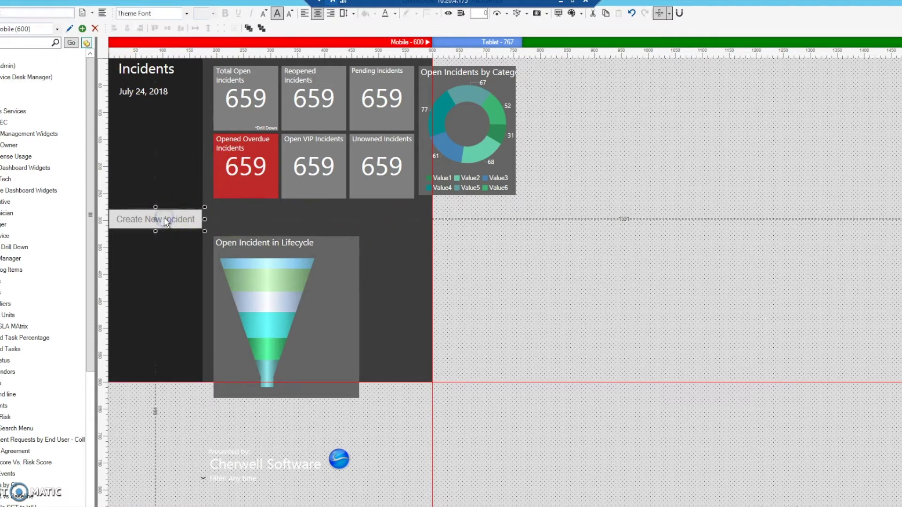
key(Up)
key(Up)
key(Up)
key(Up)
key(Up)
key(Up)
key(Up)
key(Up)
key(Up)
key(Up)
key(Up)
key(Up)
key(Up)
key(Up)
key(Up)
key(Up)
key(Up)
key(Up)
key(Up)
key(Up)
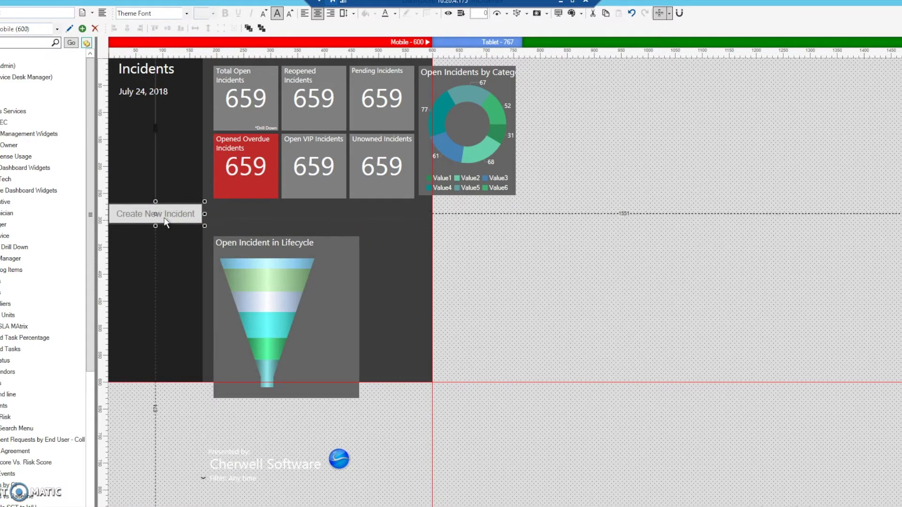
key(Up)
key(Up)
key(Up)
key(Up)
key(Up)
key(Up)
key(Up)
key(Up)
key(Up)
key(Up)
key(Up)
key(Up)
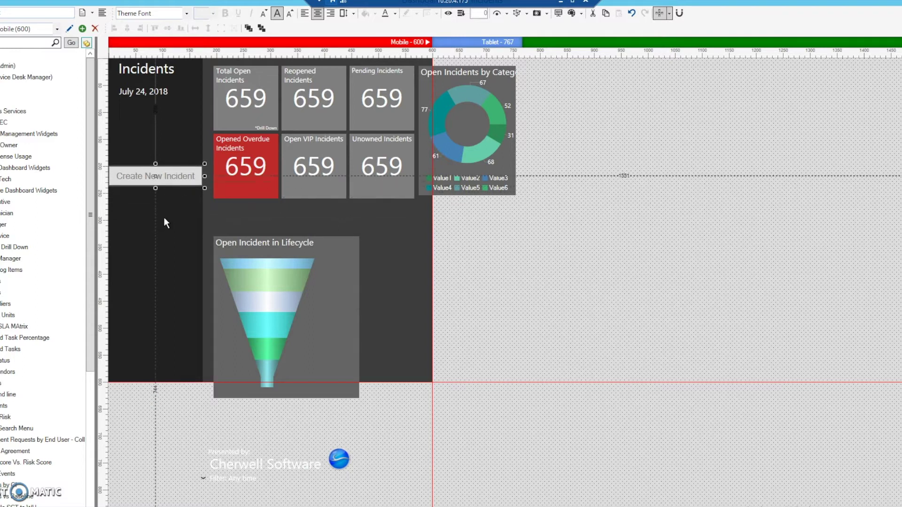
key(Up)
key(Up)
key(Up)
key(Up)
key(Up)
key(Up)
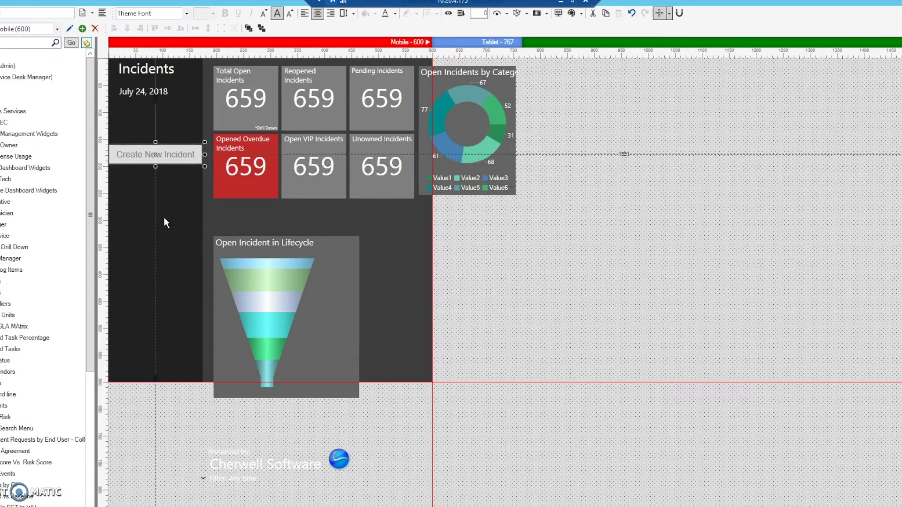
click(152, 151)
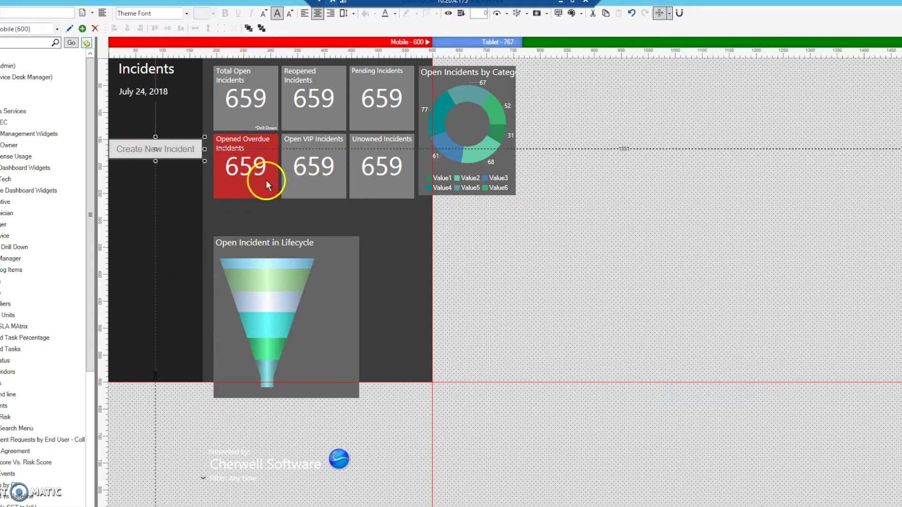
Step: Resize the red Opened Overdue Incidents tile to a width of 90 and a height of 90
click(227, 190)
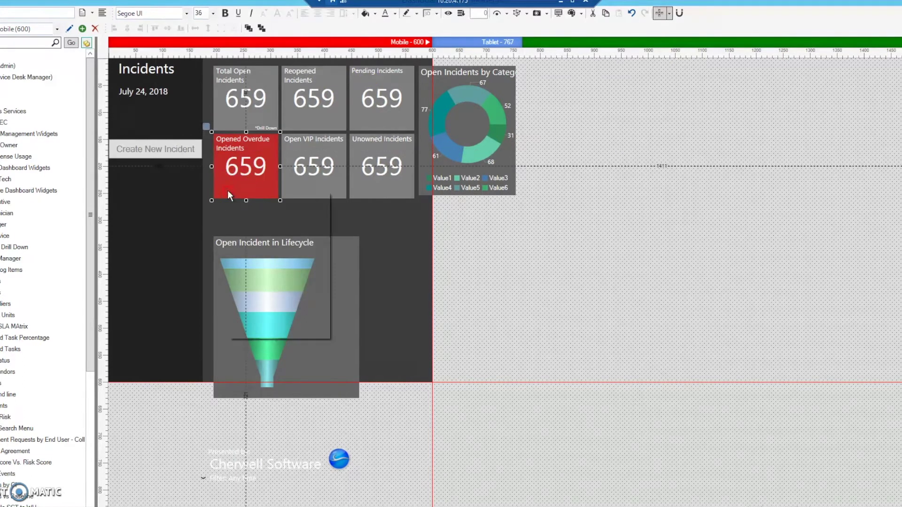
right_click(228, 190)
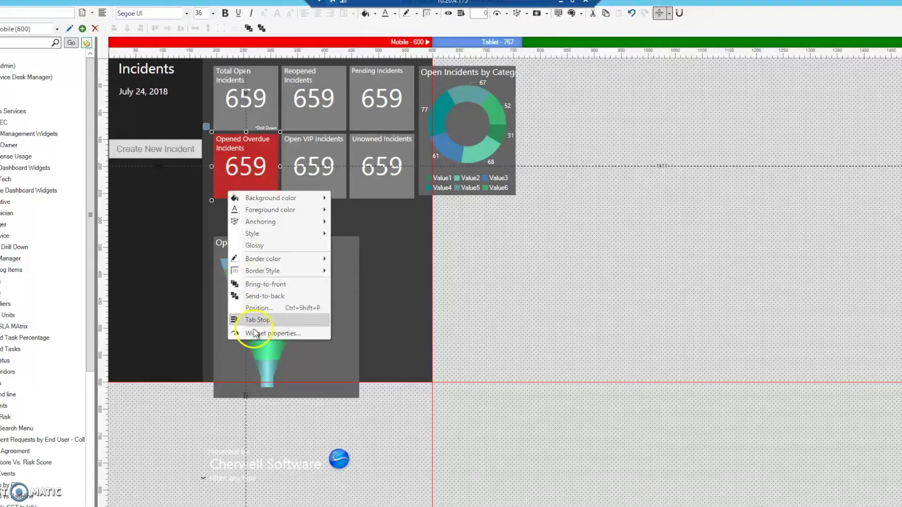
click(264, 307)
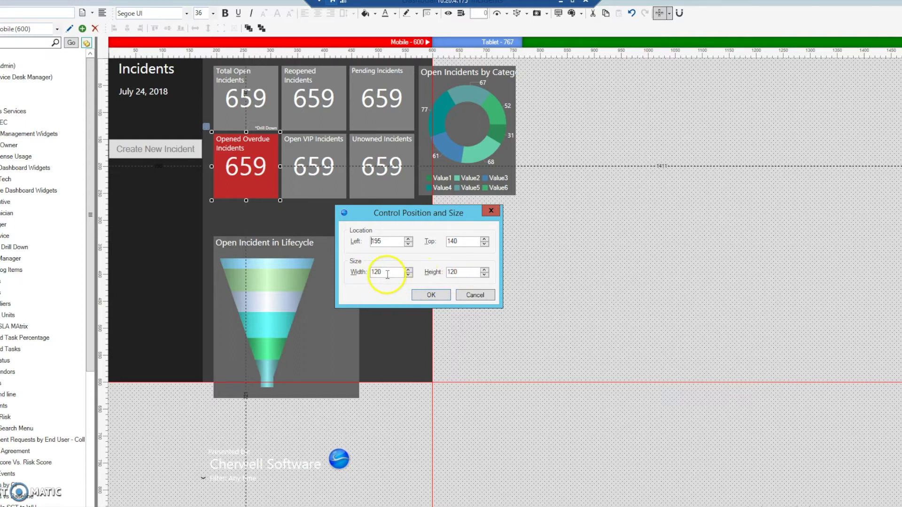
drag(386, 275, 354, 277)
text(90)
drag(460, 272, 435, 272)
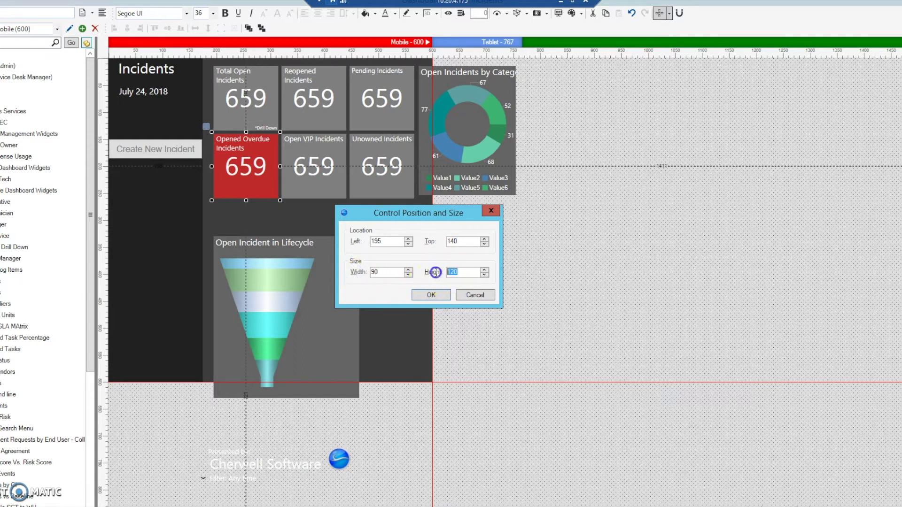
text(90)
click(430, 295)
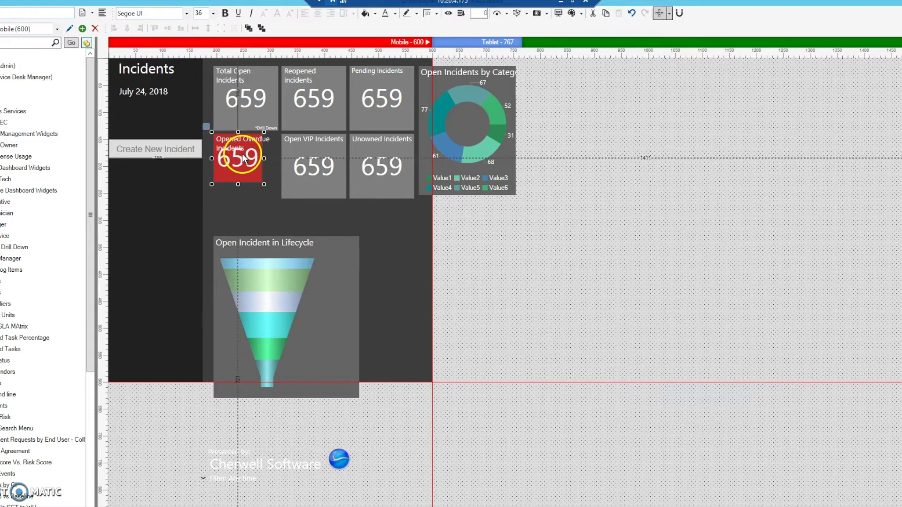
Step: Set the font size of the Opened Overdue Incidents caption to 8
click(247, 139)
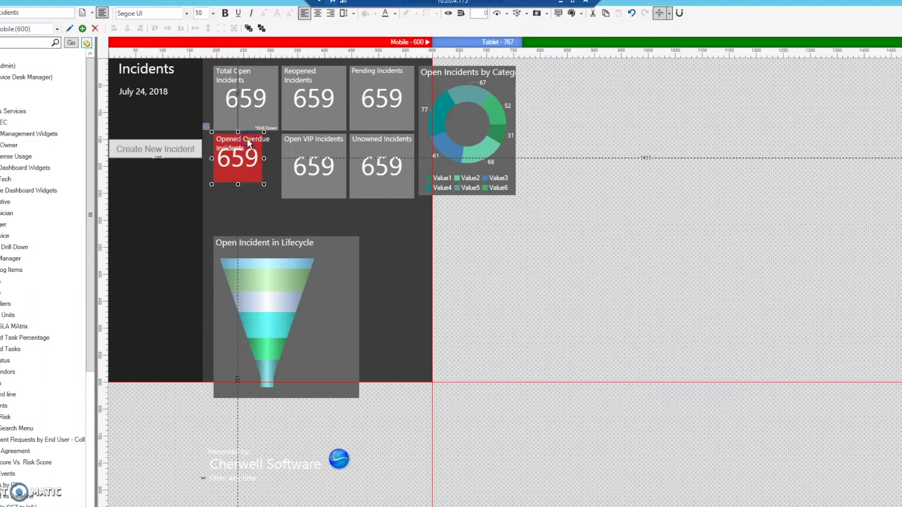
click(247, 139)
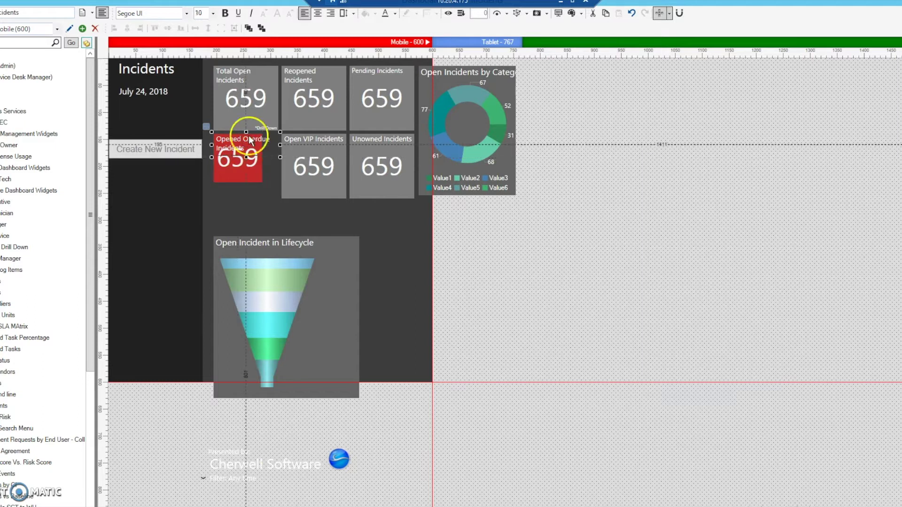
click(213, 14)
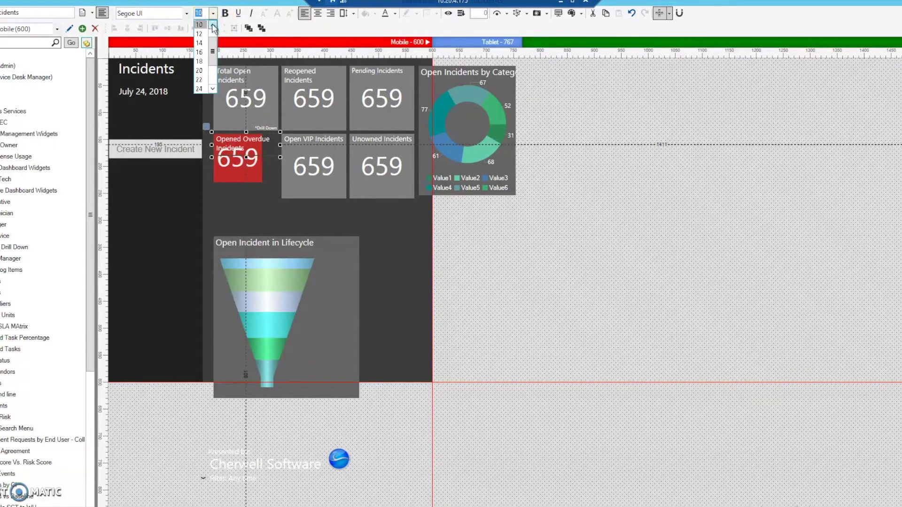
click(213, 25)
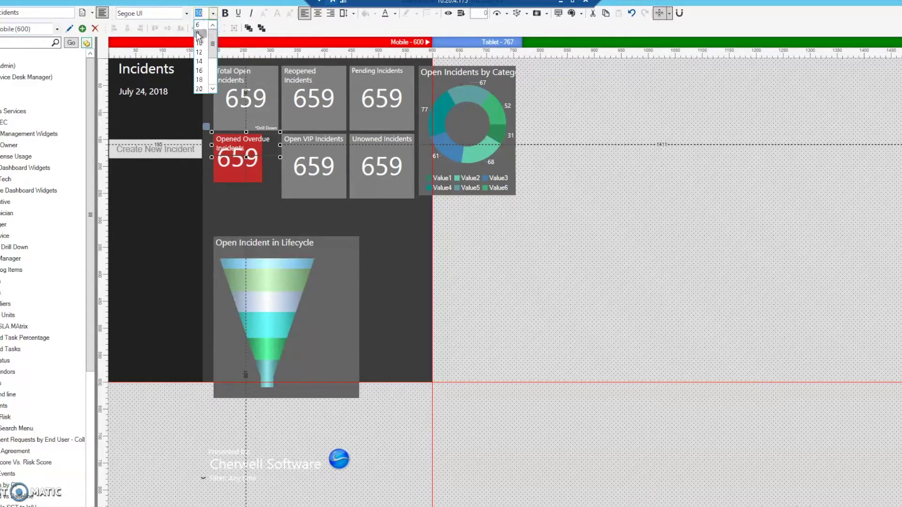
click(198, 34)
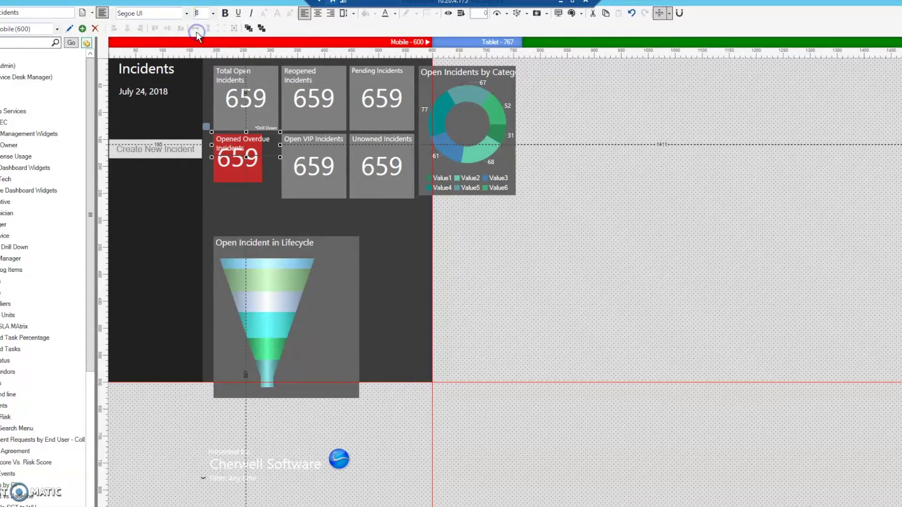
click(257, 183)
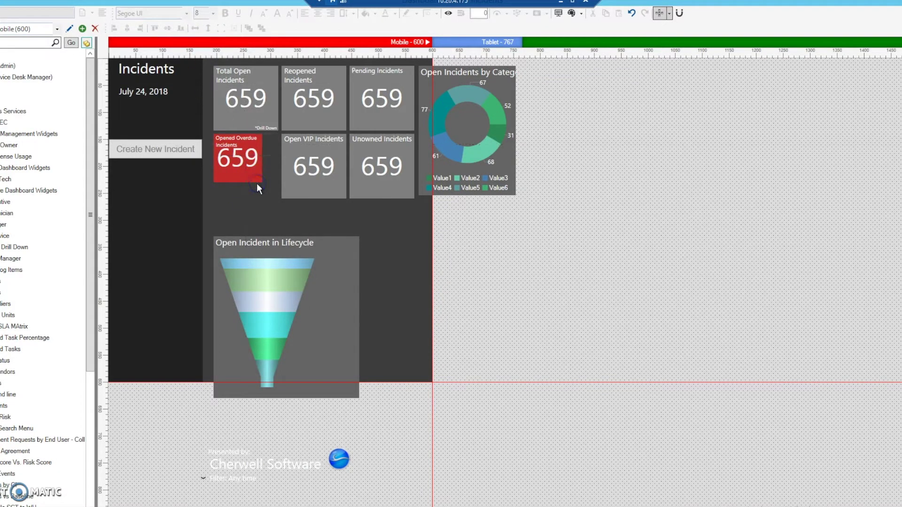
Step: Set the font size of the number in the red Opened Overdue Incidents tile to 24
click(233, 161)
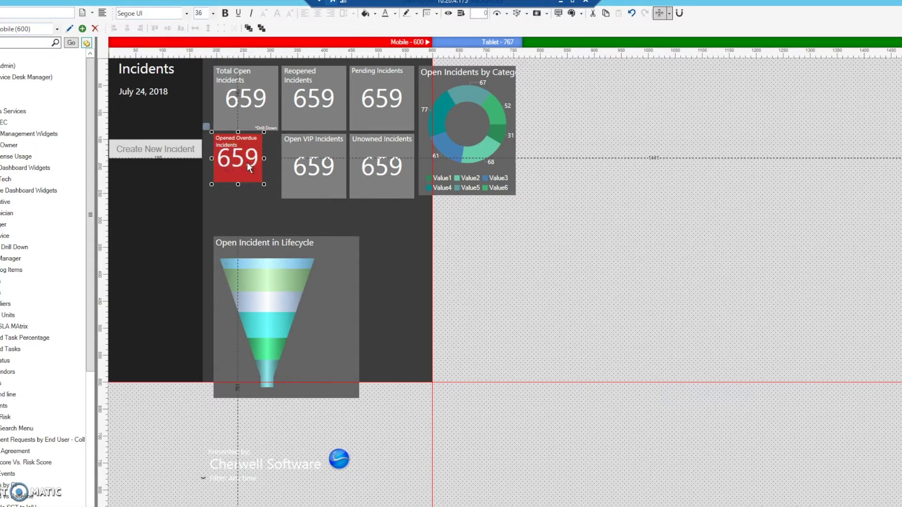
click(214, 13)
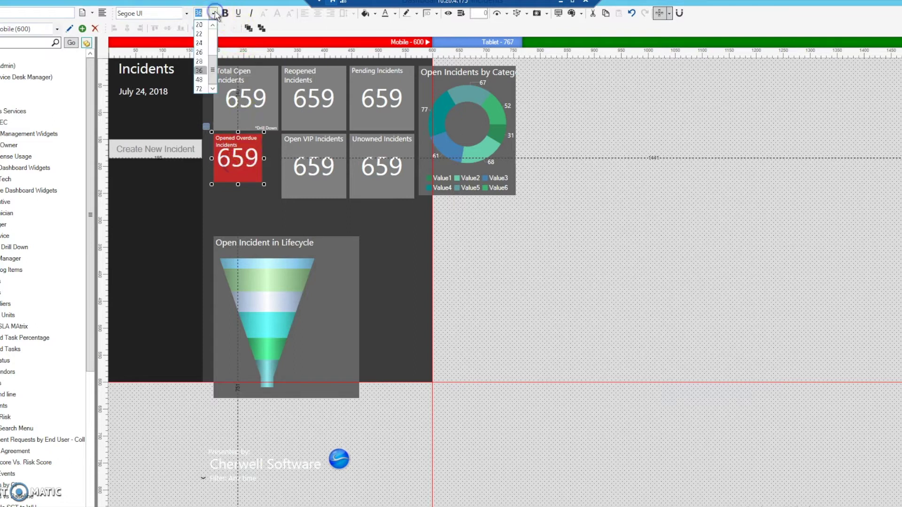
click(199, 43)
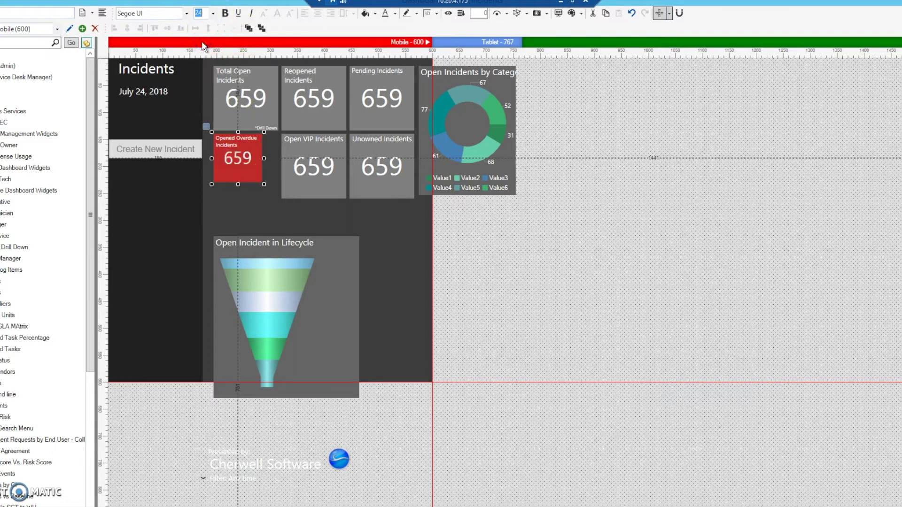
click(264, 211)
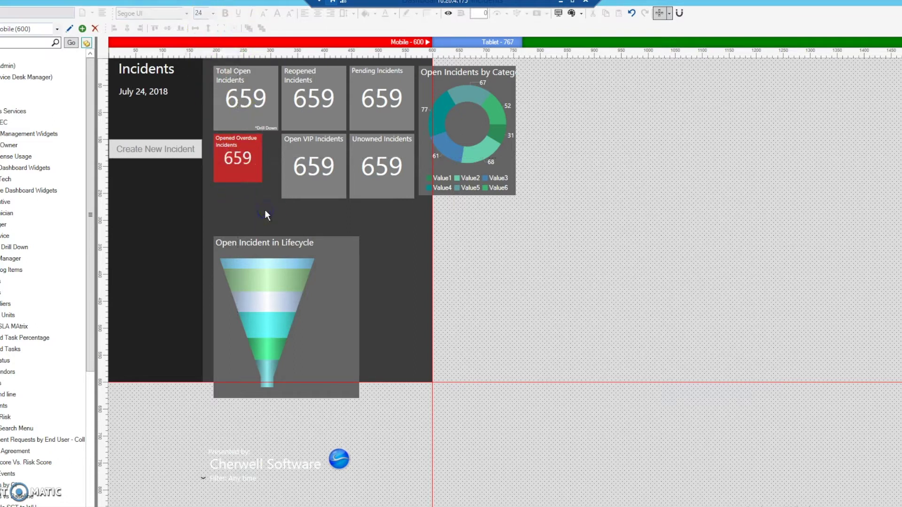
Step: Set the font size of the Opened Overdue Incidents caption to 9
click(225, 141)
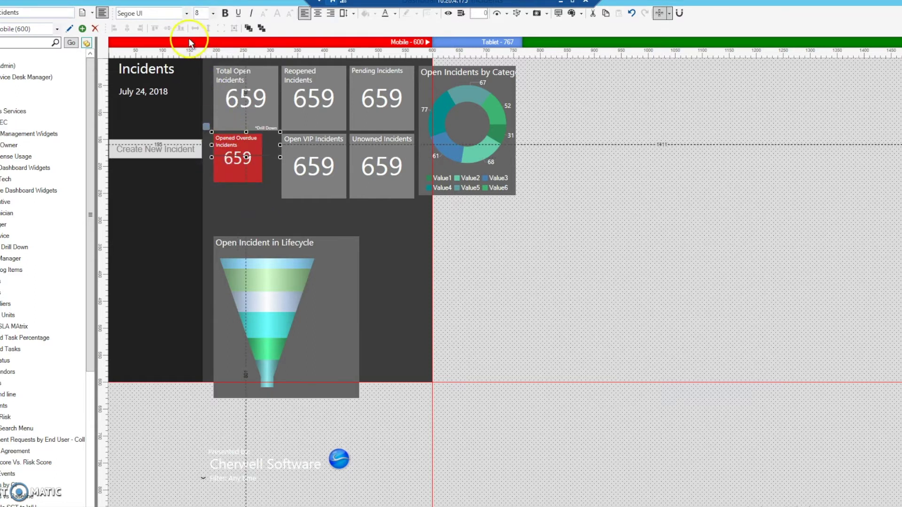
double_click(203, 13)
text(9)
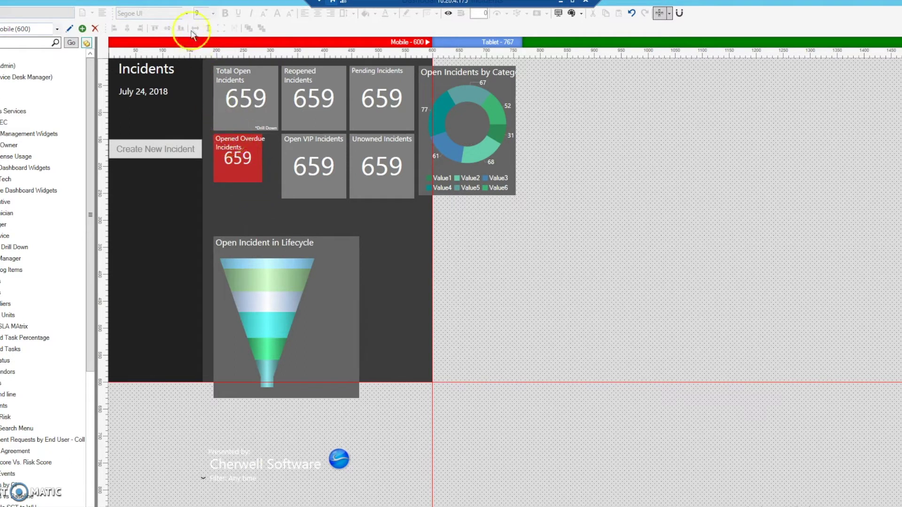
click(224, 140)
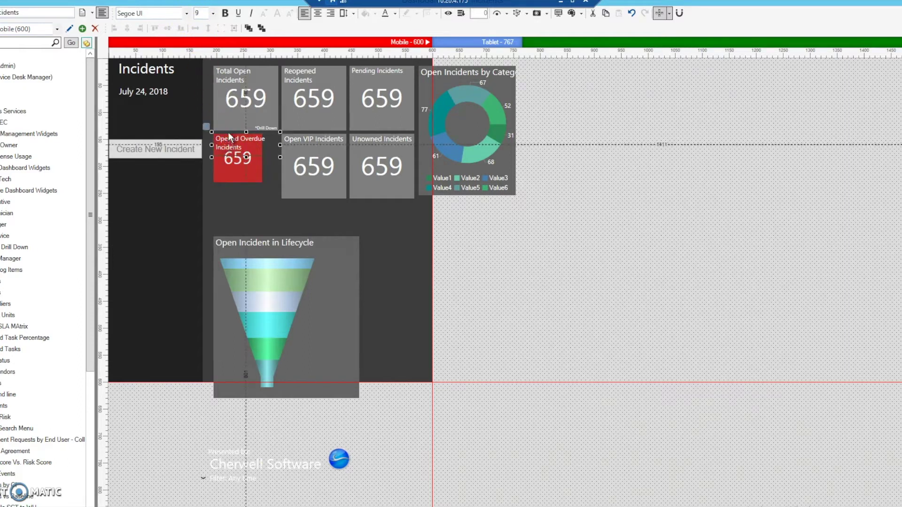
Step: Set the font size of the caption on the red Opened Overdue Incidents tile to 8
click(213, 13)
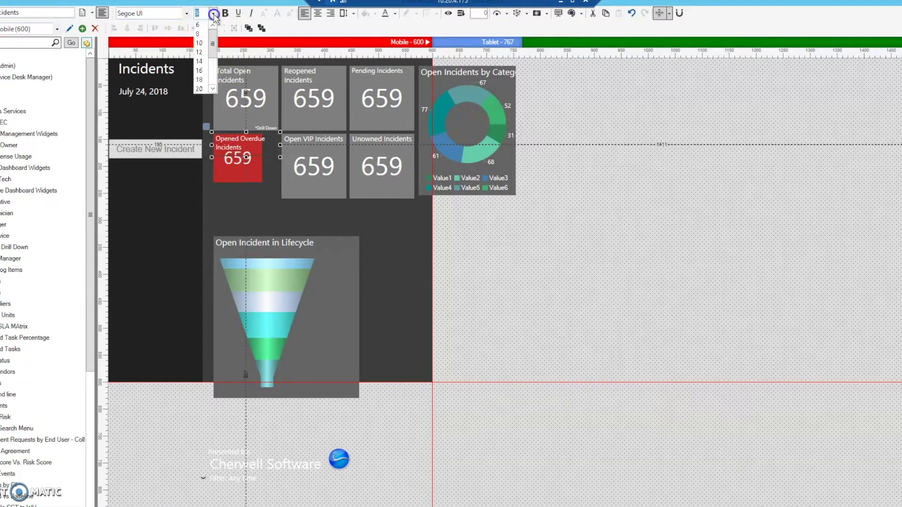
click(201, 34)
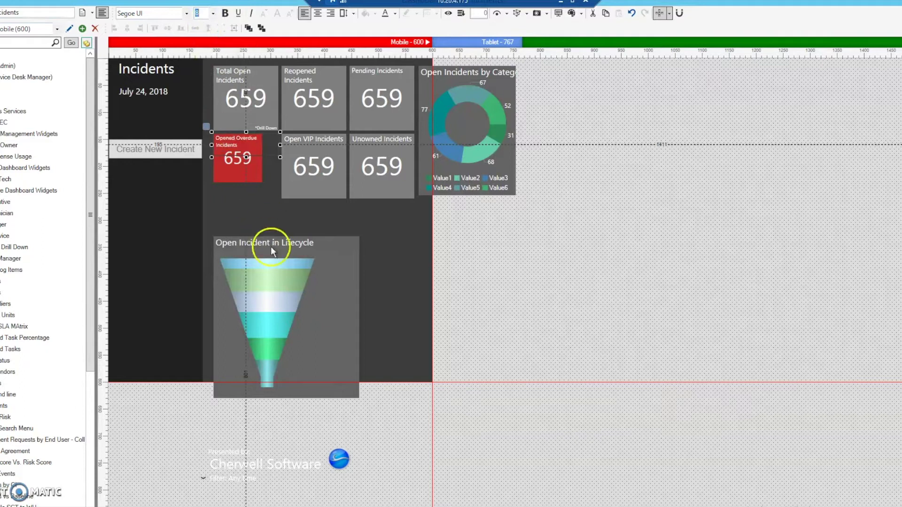
click(260, 199)
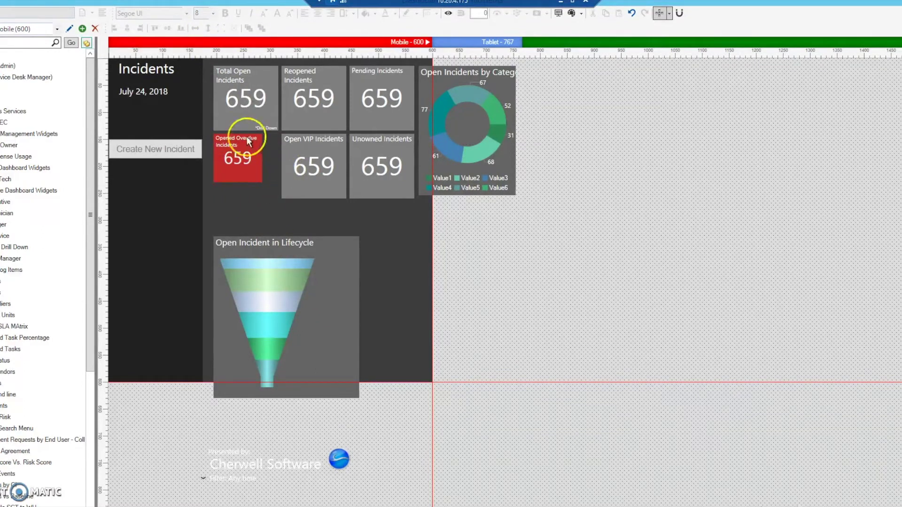
Step: Set the captions of the Total Open, Reopened, Pending, Open VIP and Unowned Incidents tiles to font size 8
click(371, 143)
ctrl+click(320, 139)
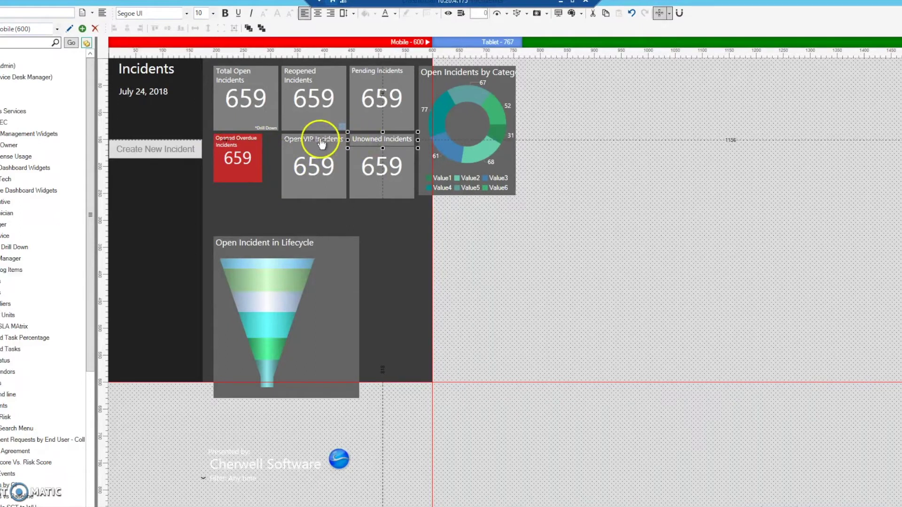
ctrl+click(309, 75)
ctrl+click(228, 79)
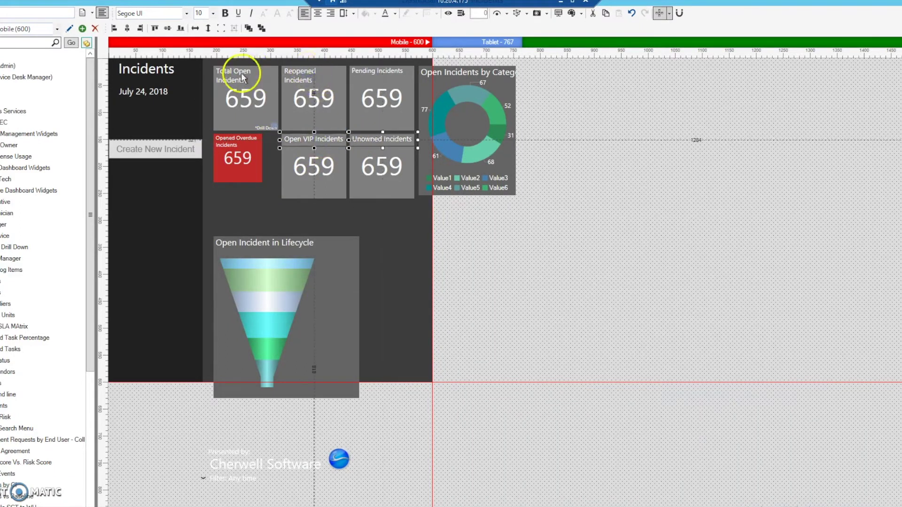
ctrl+click(374, 74)
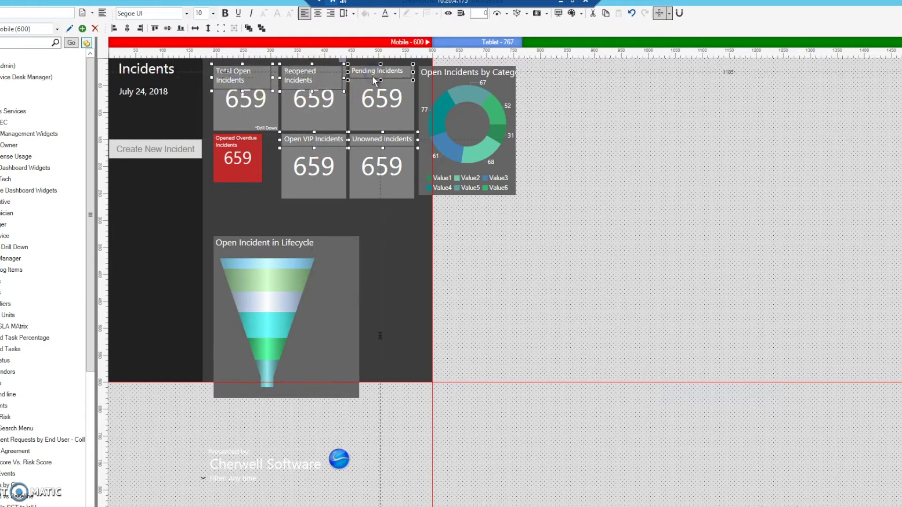
click(214, 13)
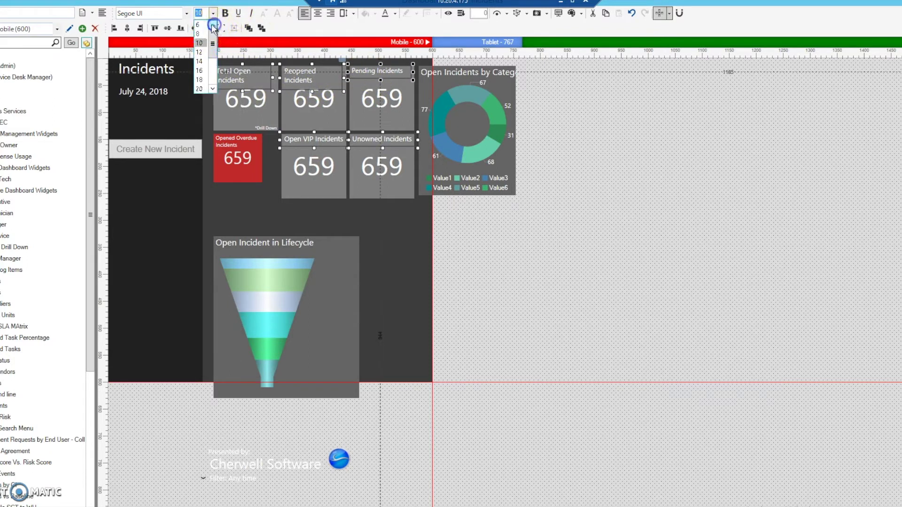
click(198, 34)
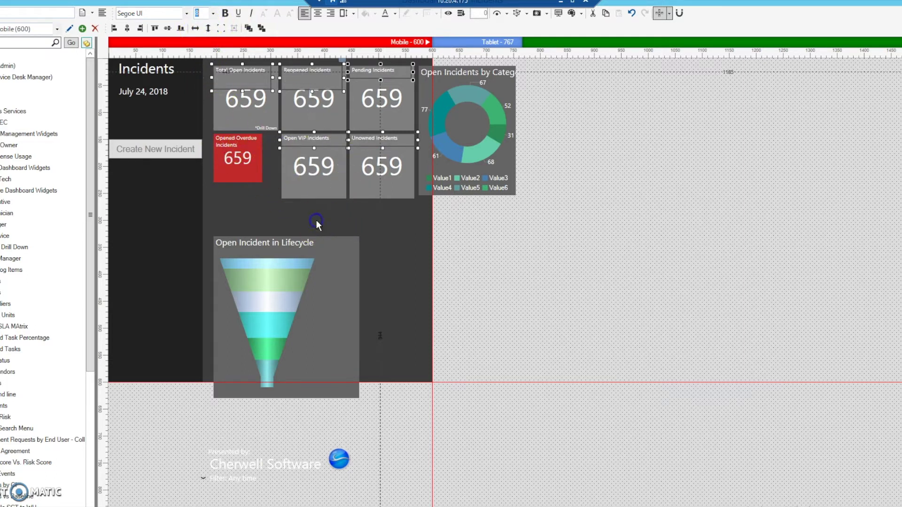
Step: Match the size of the five gray tiles to the red Opened Overdue Incidents tile and delete the *Drill Down label
click(313, 183)
ctrl+click(383, 187)
ctrl+click(315, 123)
ctrl+click(247, 122)
ctrl+click(227, 174)
click(220, 28)
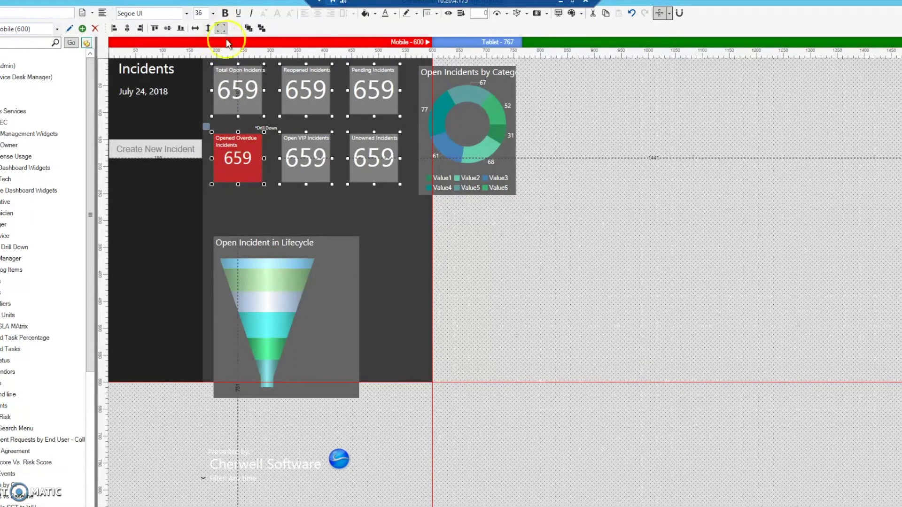
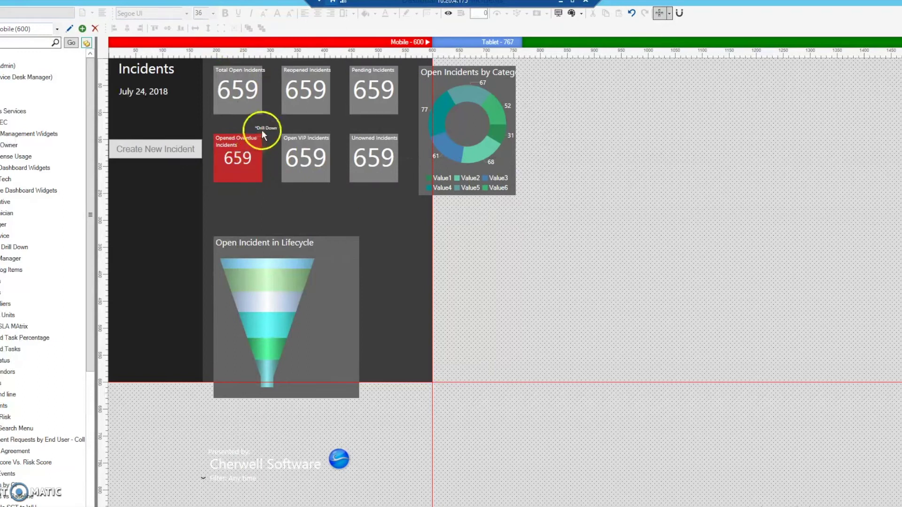
click(266, 127)
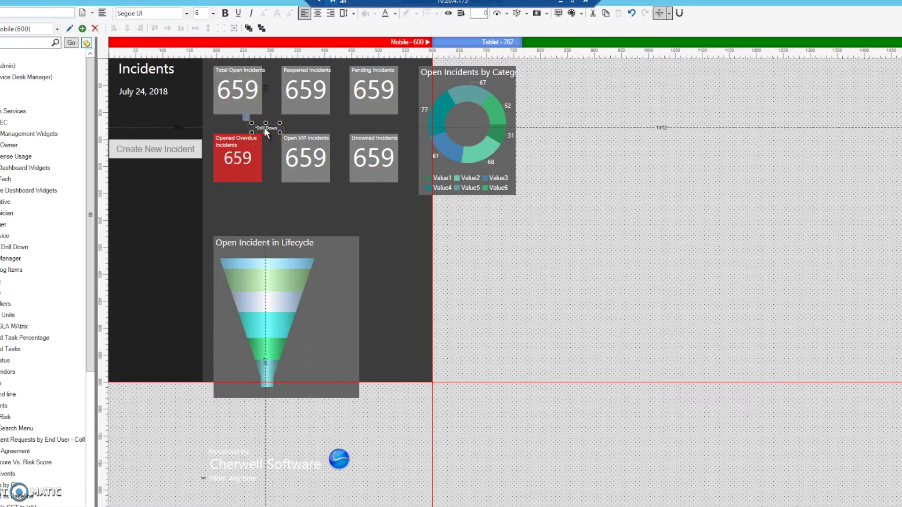
key(Delete)
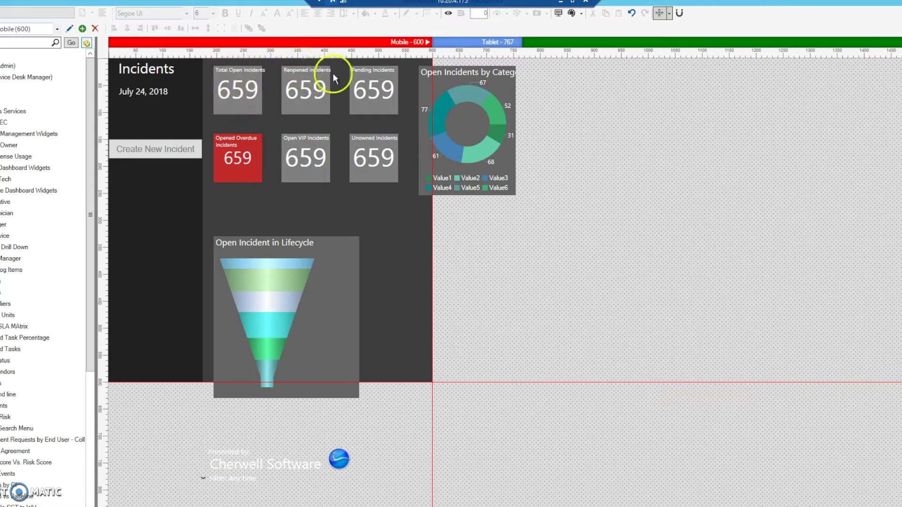
click(290, 70)
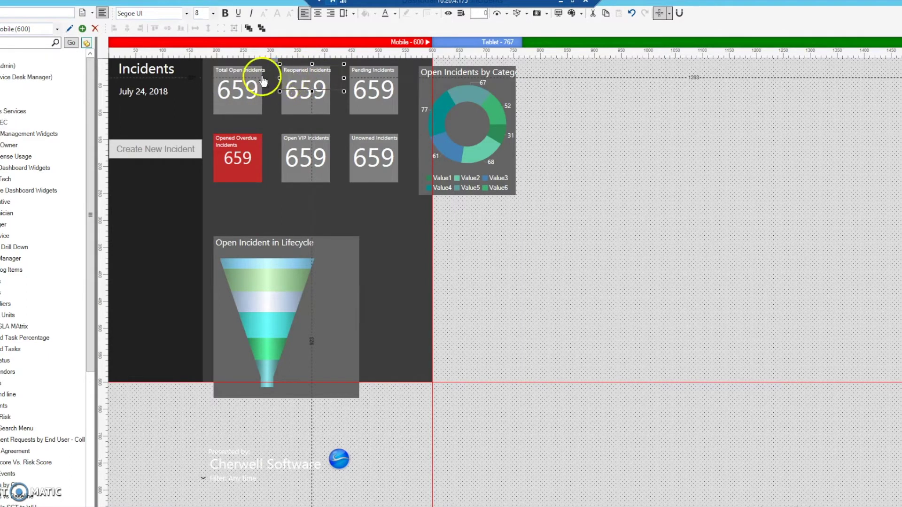
click(242, 71)
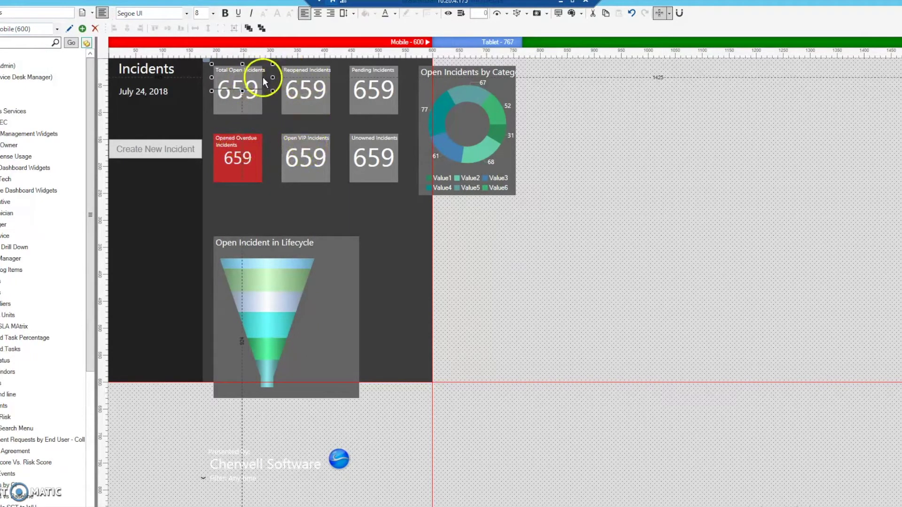
click(310, 71)
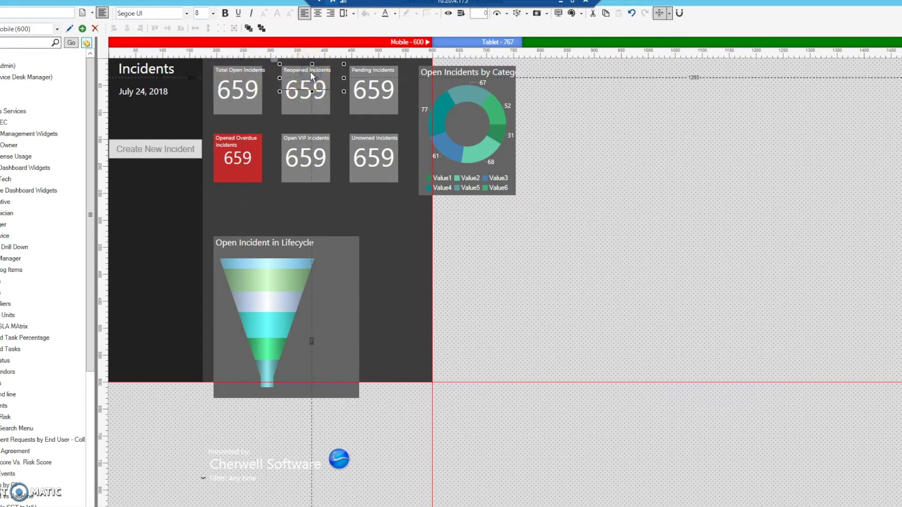
click(383, 69)
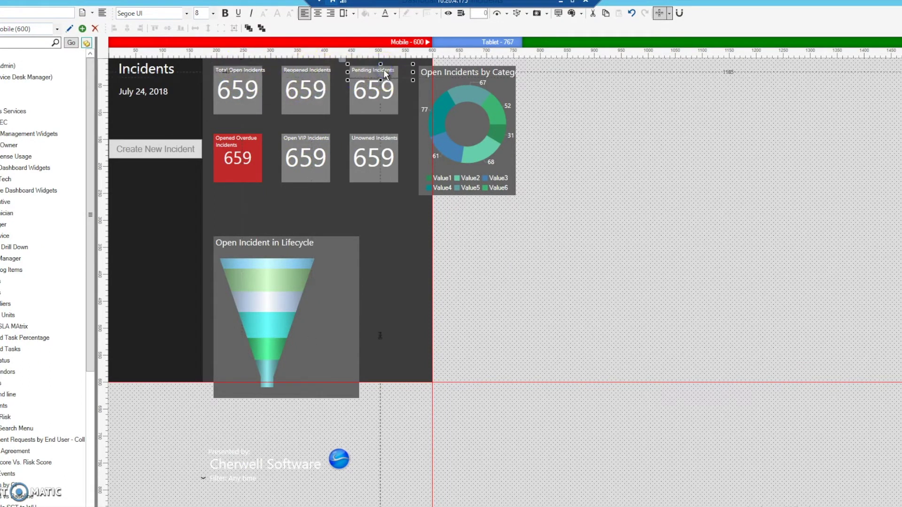
click(363, 139)
drag(369, 153, 303, 139)
Step: Make all six tile captions the same width as the red Opened Overdue Incidents tile
click(241, 141)
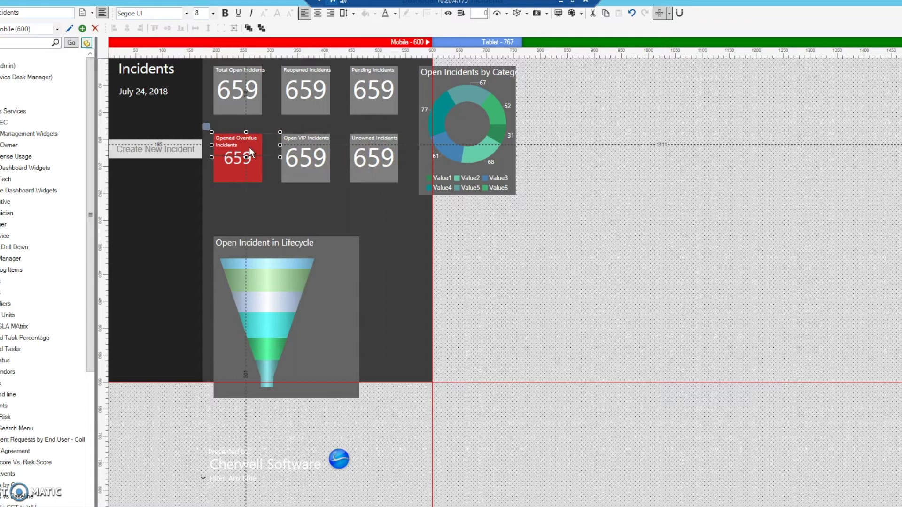
ctrl+click(369, 142)
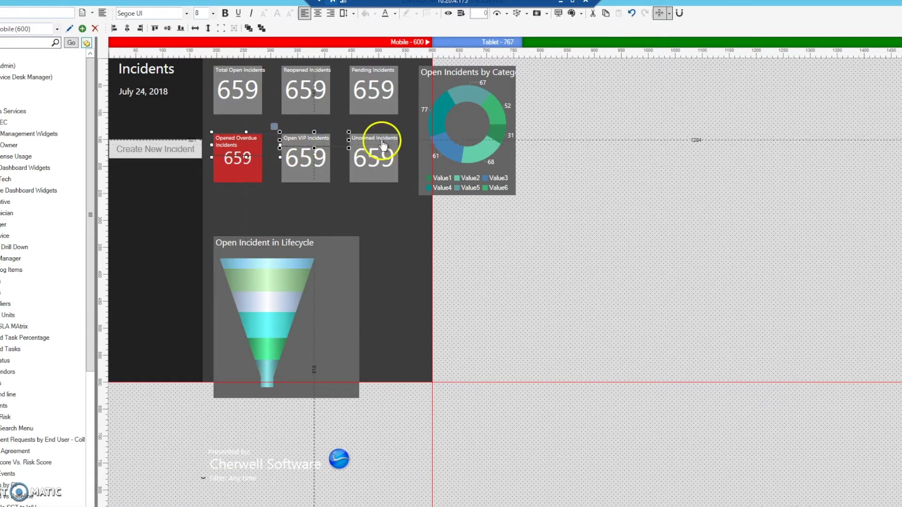
ctrl+click(374, 83)
ctrl+click(307, 70)
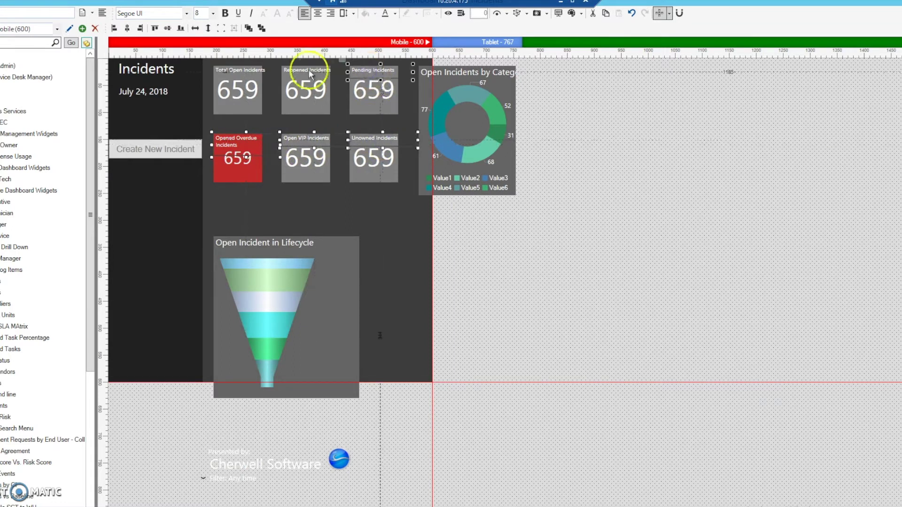
ctrl+click(244, 70)
click(251, 143)
ctrl+click(252, 175)
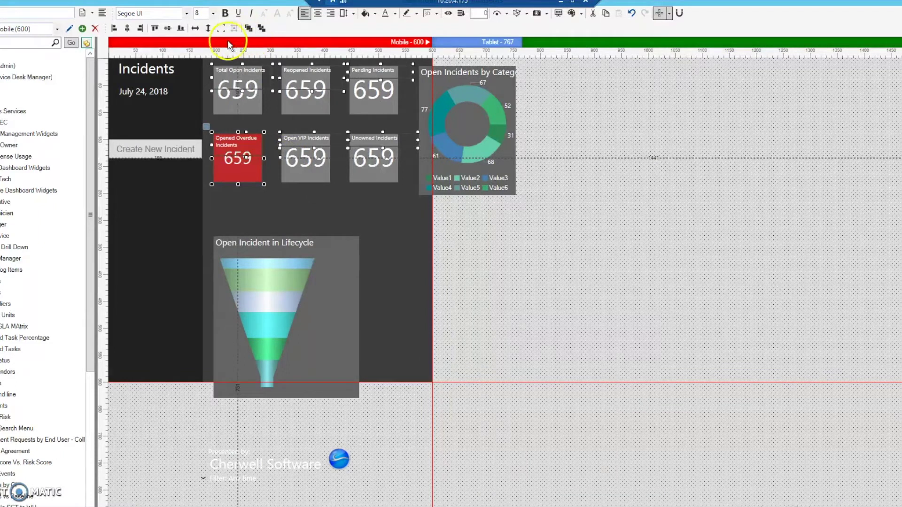
click(196, 29)
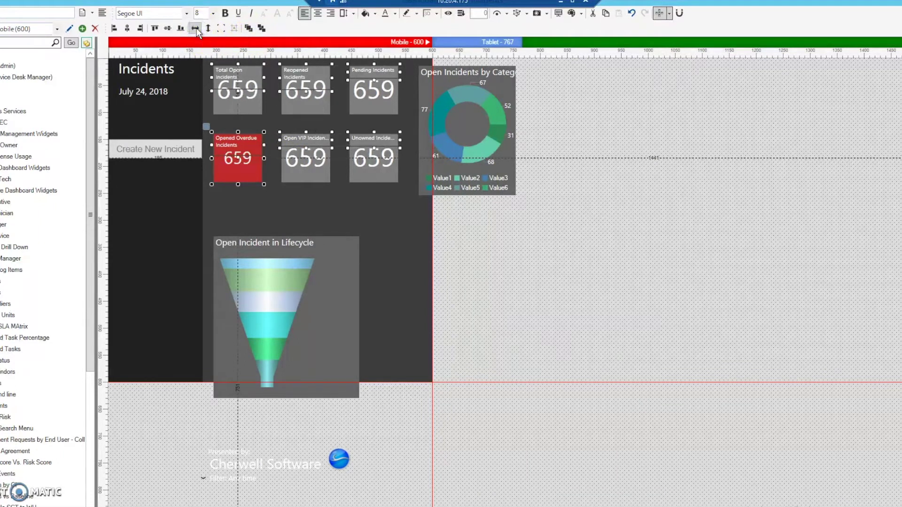
click(318, 204)
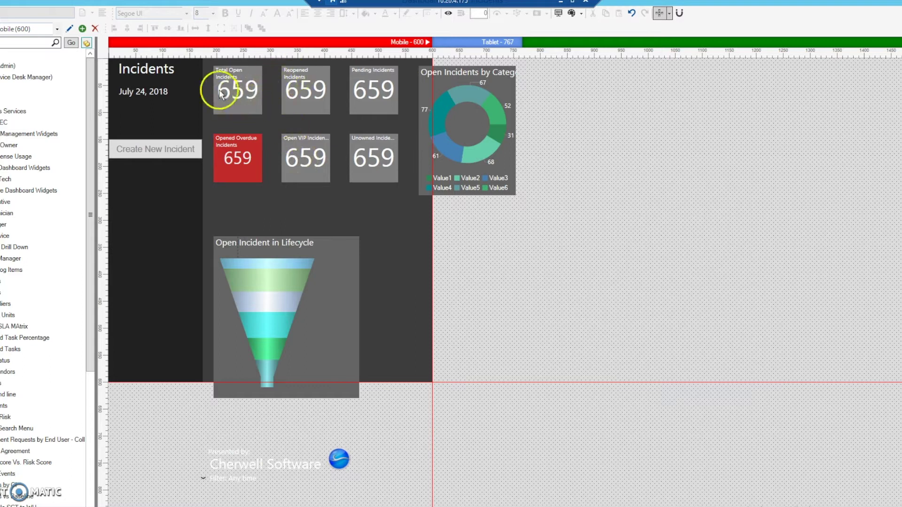
Step: Set the font size of the numbers in the five gray tiles to 24
click(240, 158)
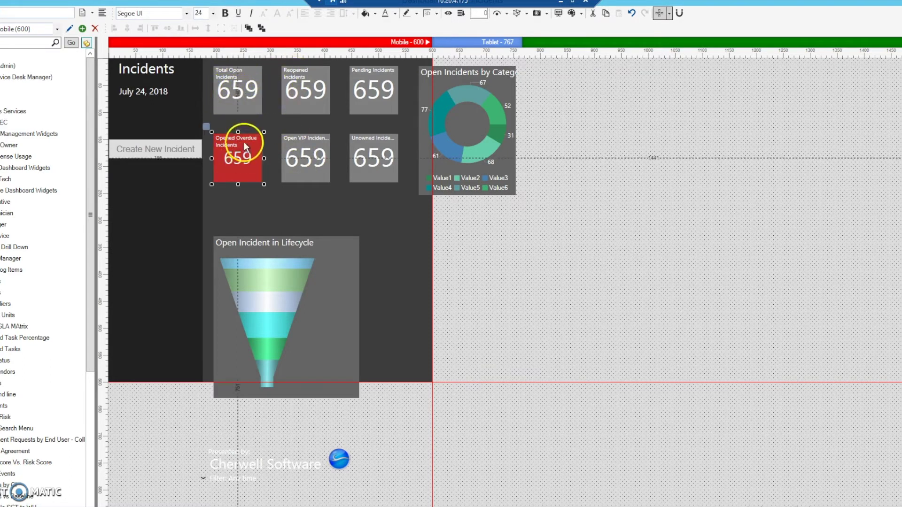
click(242, 92)
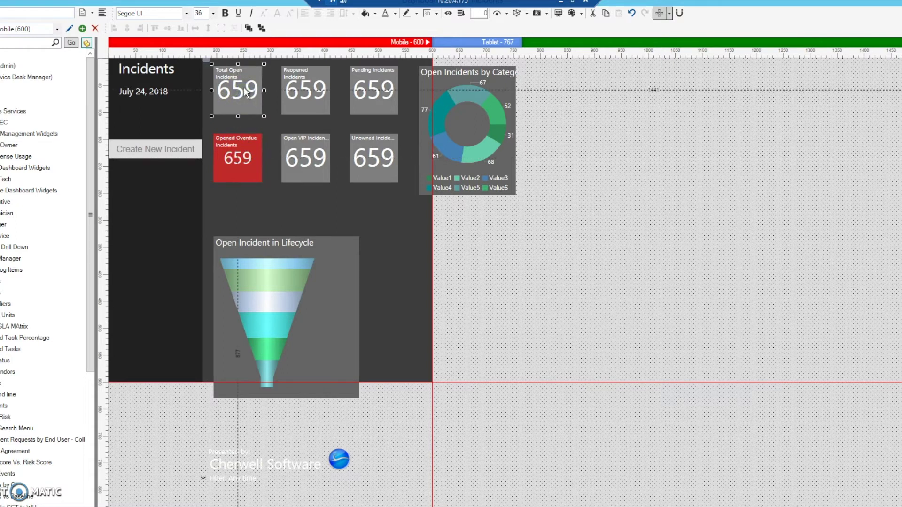
click(317, 101)
ctrl+click(371, 101)
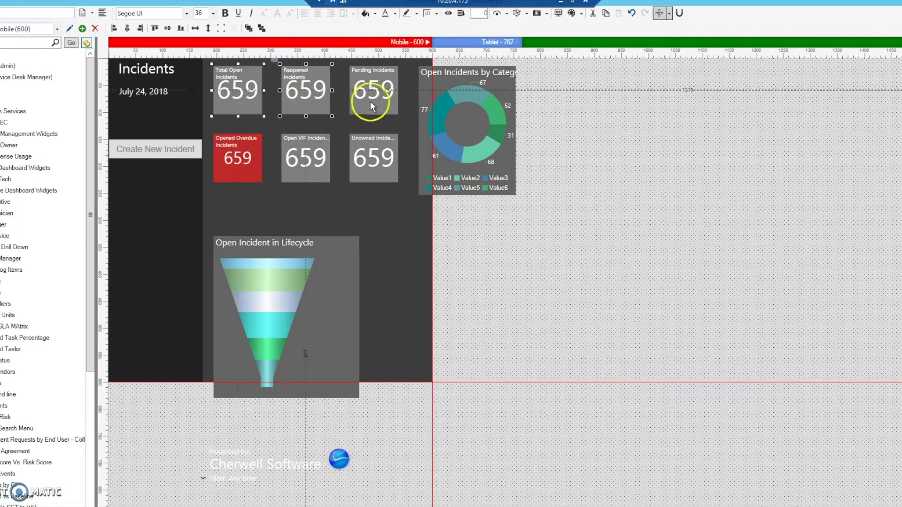
ctrl+click(371, 174)
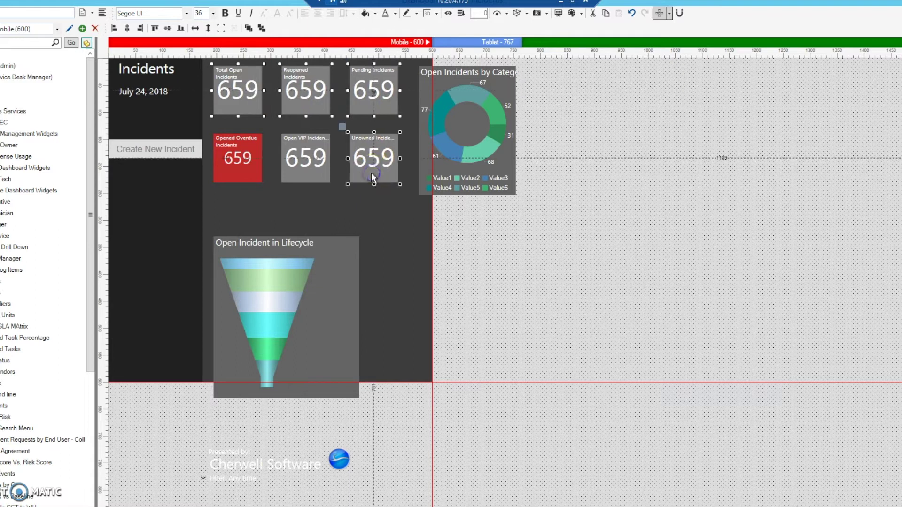
ctrl+click(315, 174)
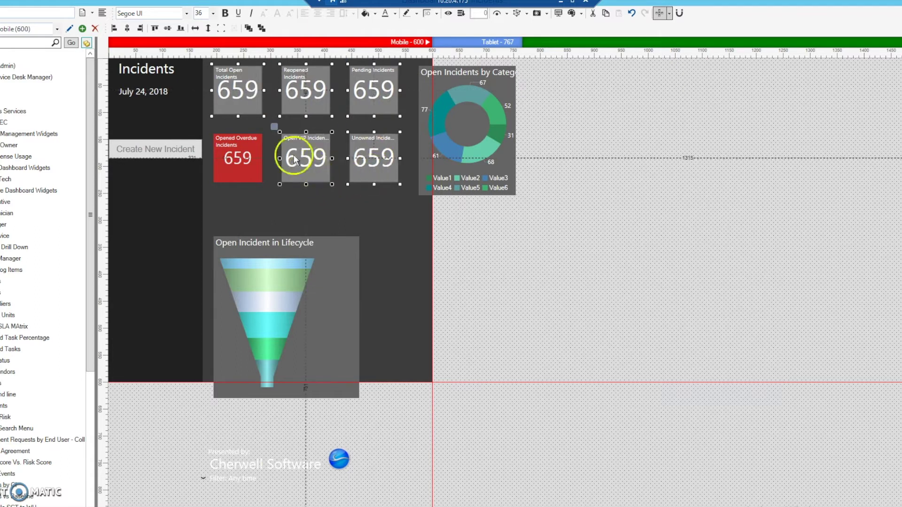
click(214, 14)
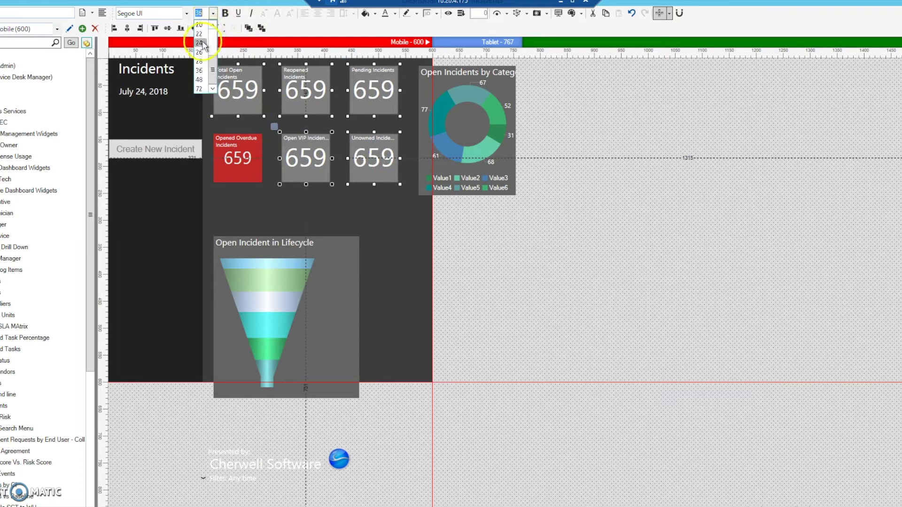
click(200, 43)
click(336, 263)
click(392, 238)
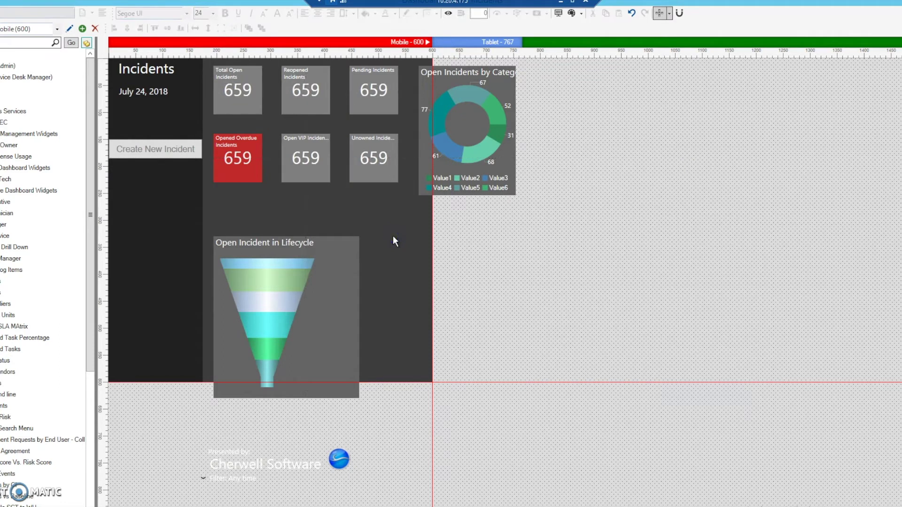
Step: Shrink the Open Incident in Lifecycle chart to about 195 wide and 240 high, and move it up 50 and left 10
click(277, 311)
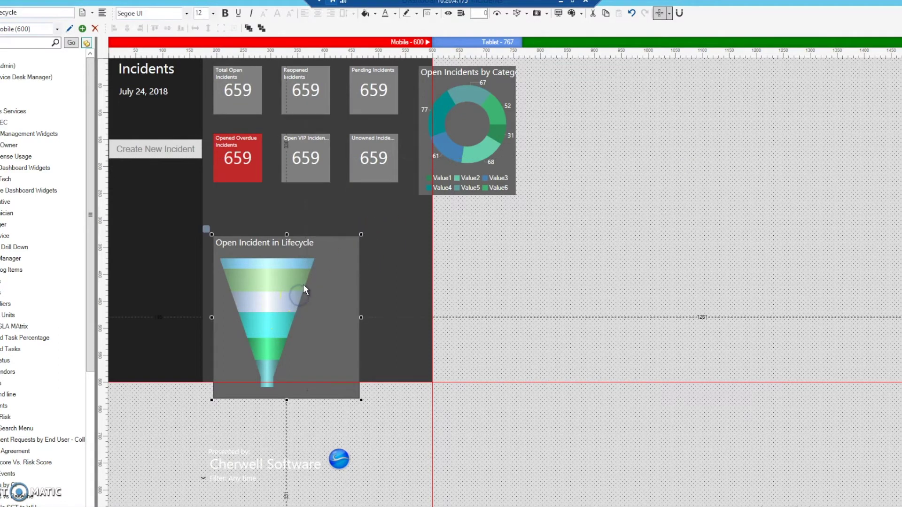
drag(359, 235, 320, 269)
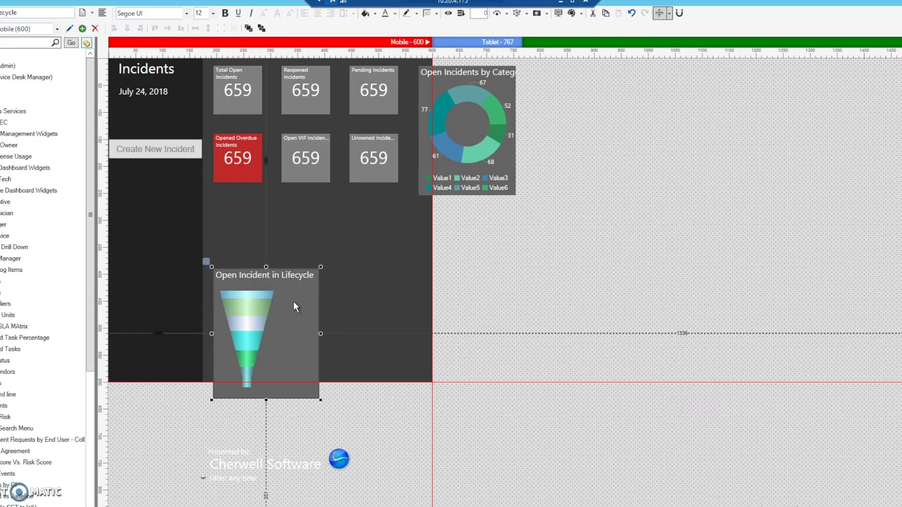
key(Up)
key(Up)
key(Up)
key(Up)
key(Up)
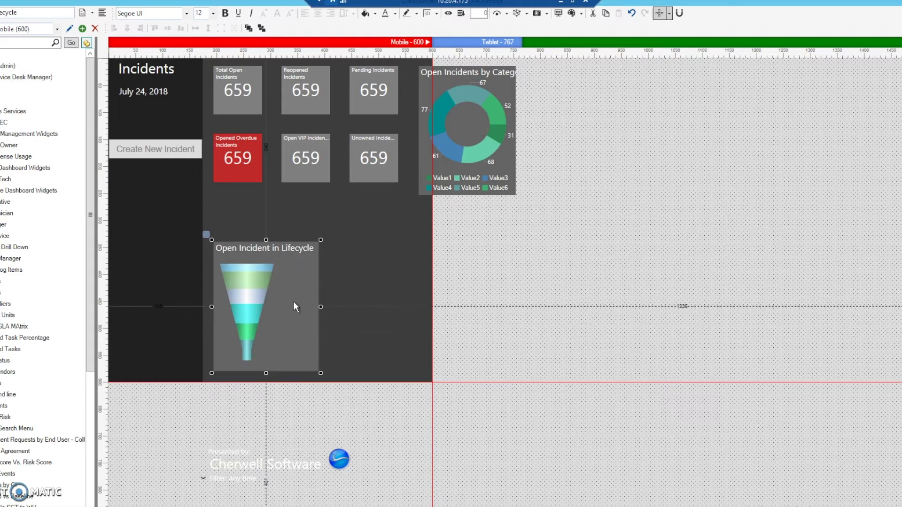
key(Left)
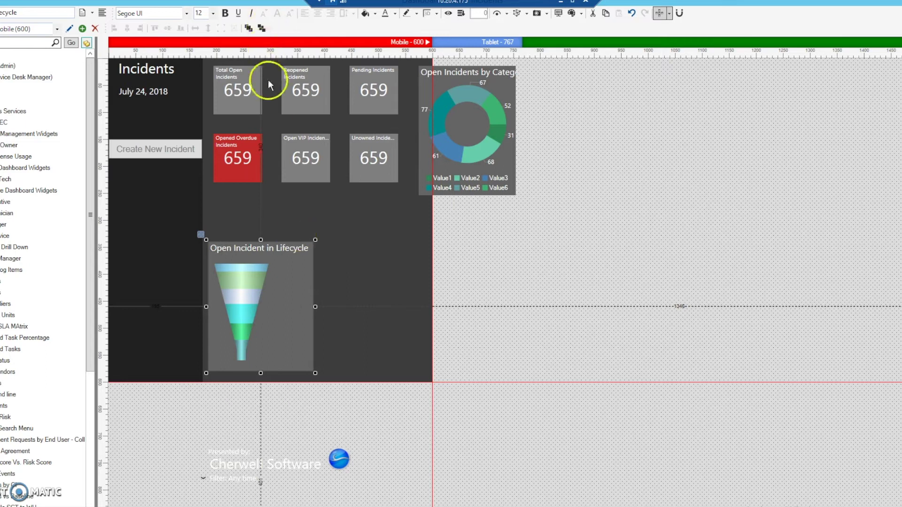
Step: Move the Total Open Incidents tile together with its caption 10 to the left, in line with the lifecycle chart's edge
click(299, 91)
drag(227, 73, 246, 97)
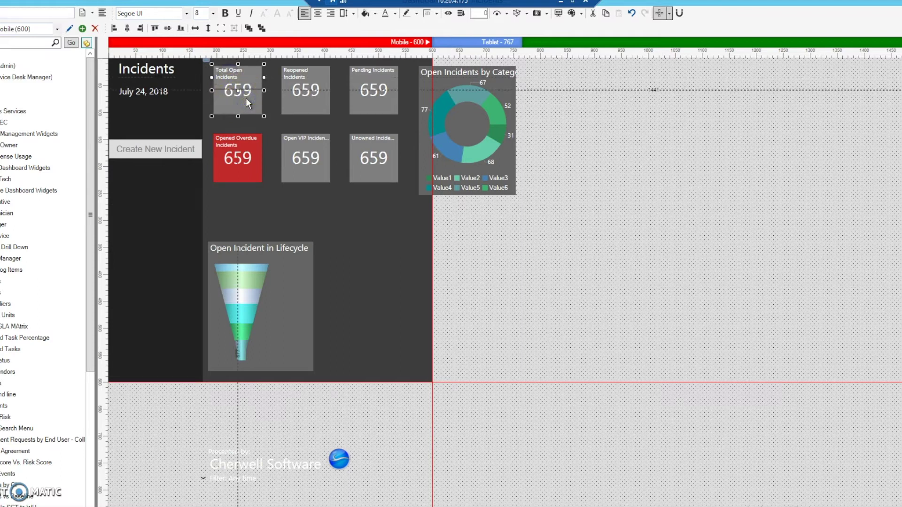
key(Left)
key(Left)
key(Left)
key(Left)
key(Left)
key(Left)
key(Left)
key(Left)
key(Left)
key(Left)
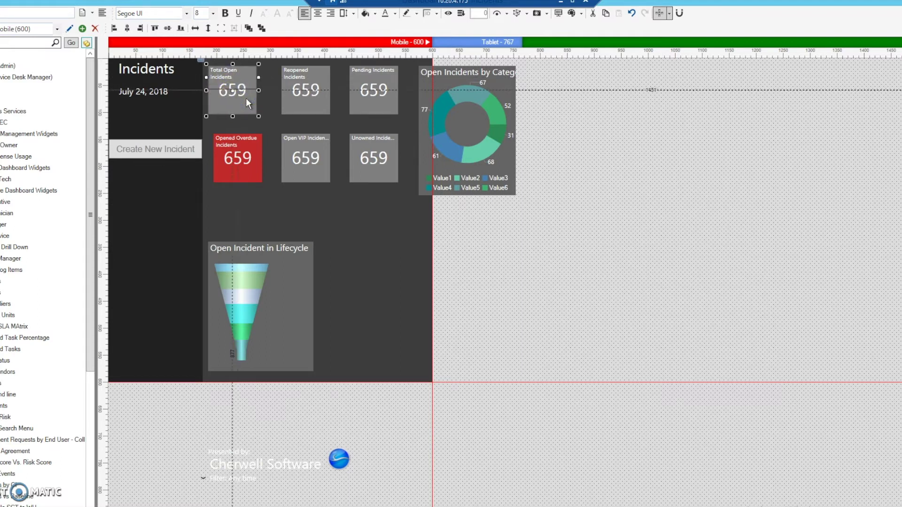
Step: Nudge the Total Open Incidents tile together with its caption up 10 and left 5
key(Up)
key(Up)
key(Up)
key(Up)
key(Up)
key(Up)
key(Up)
key(Up)
key(Up)
key(Up)
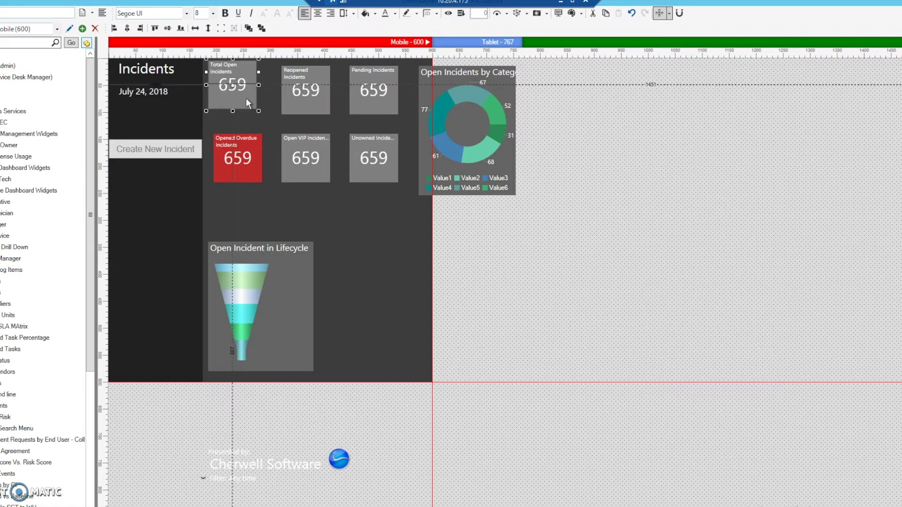
key(Left)
key(Left)
key(Left)
key(Left)
key(Left)
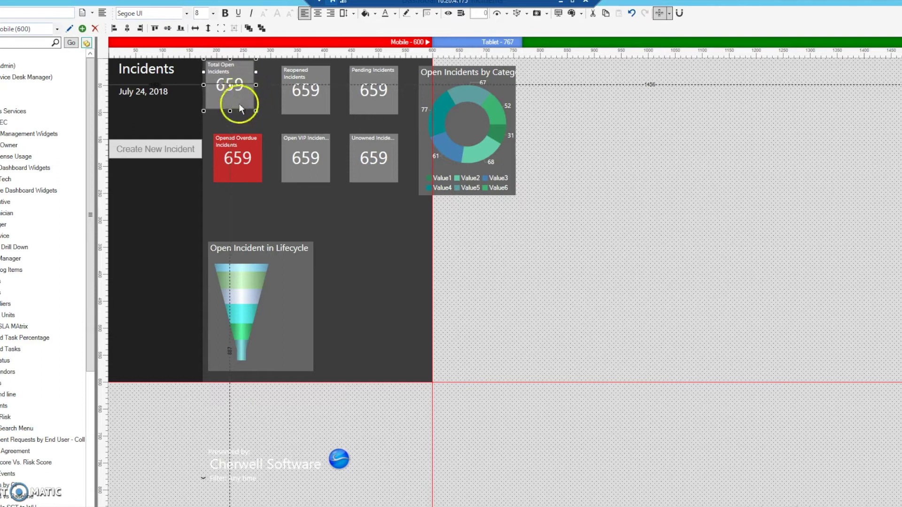
Step: Left-align the red Opened Overdue Incidents tile and its caption with the Total Open Incidents tile
click(232, 137)
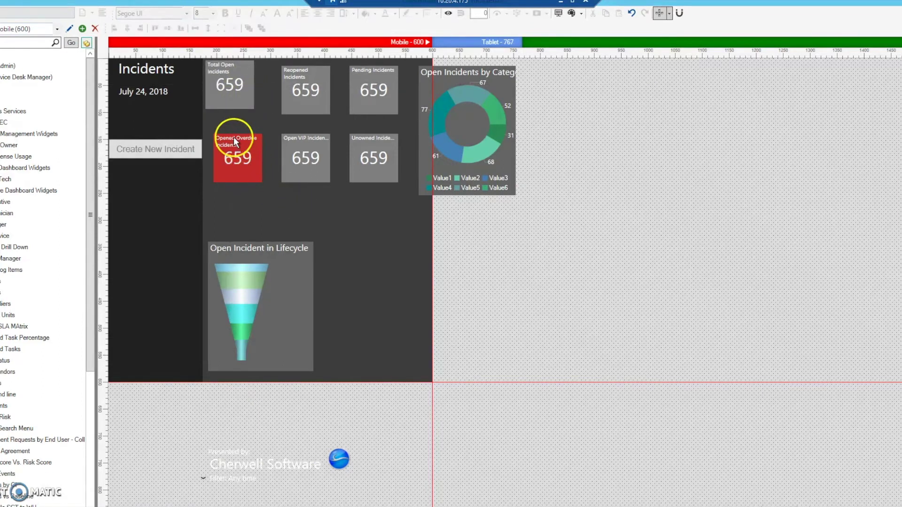
click(235, 162)
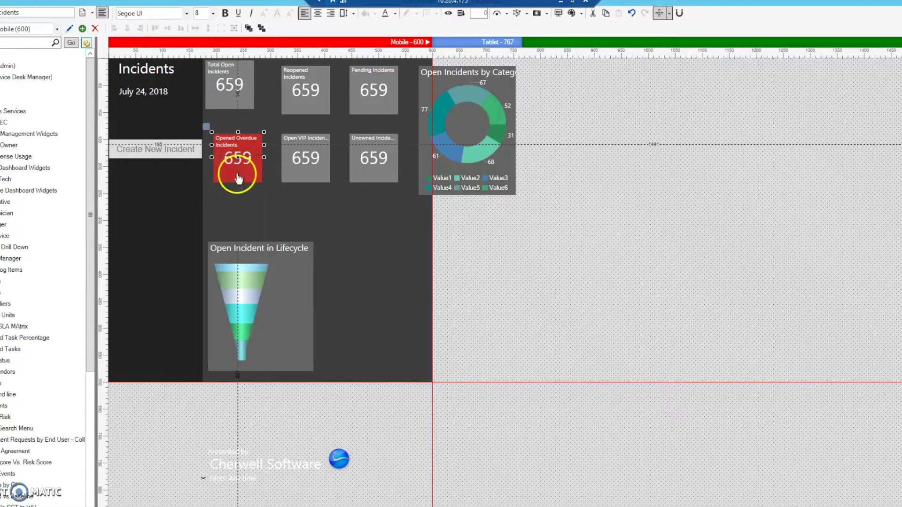
ctrl+click(208, 105)
click(114, 28)
click(232, 140)
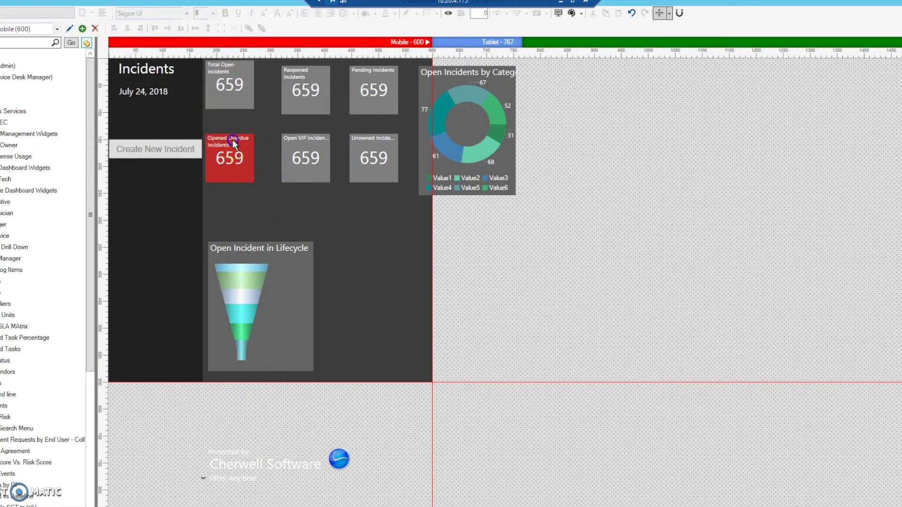
Step: Check the Total Open Incidents tile's position and size, and set the red Opened Overdue Incidents tile's top position to 104
click(247, 100)
right_click(247, 100)
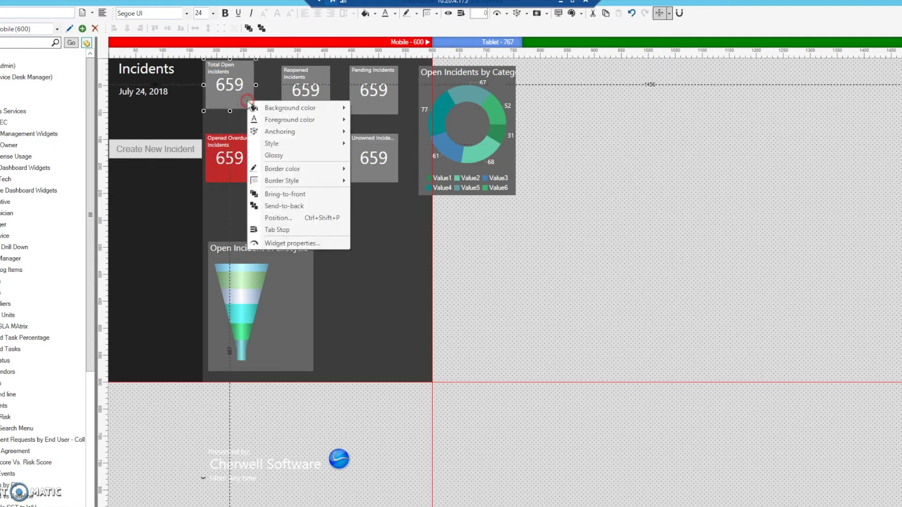
click(294, 218)
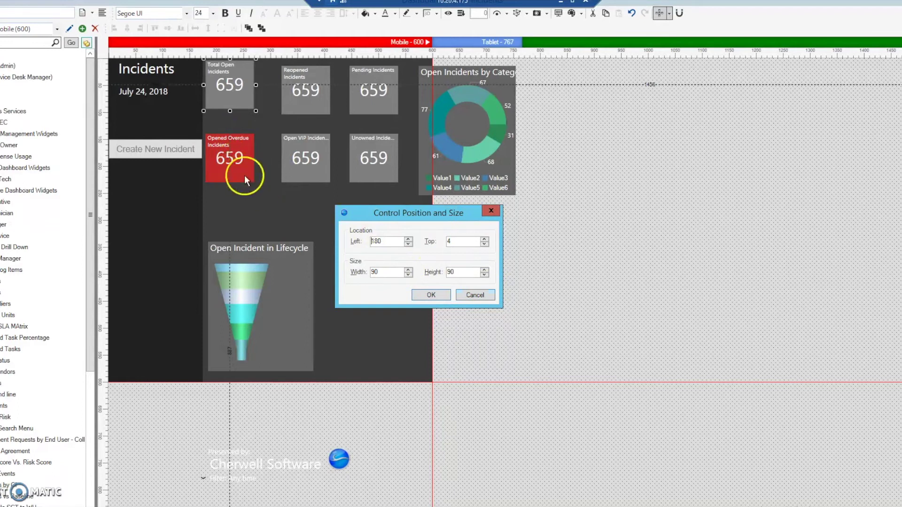
click(475, 295)
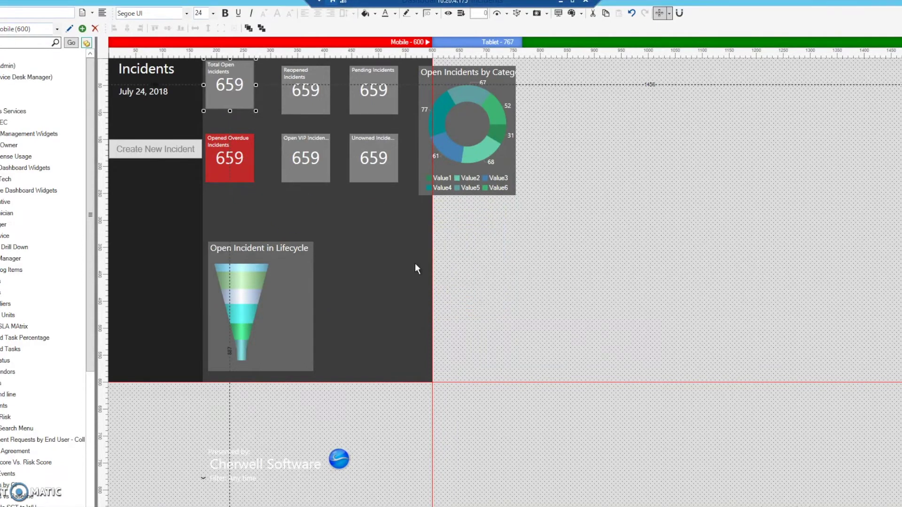
click(233, 174)
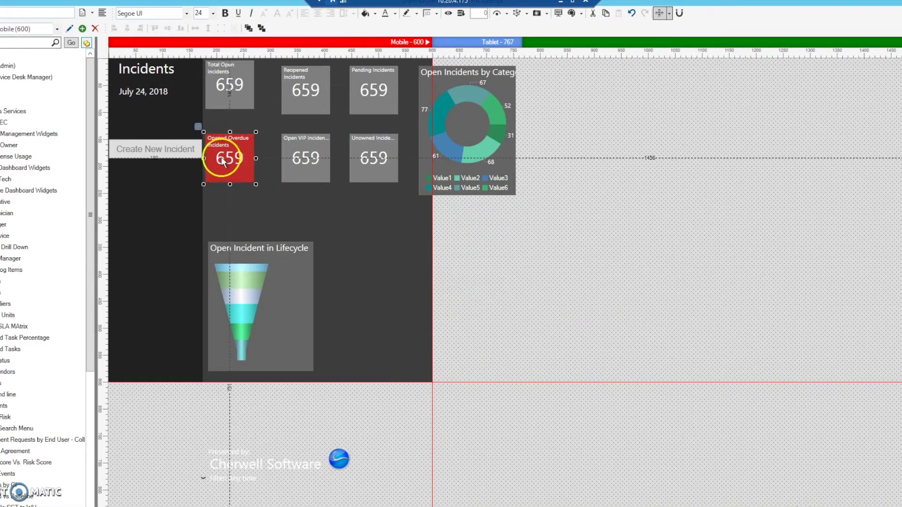
right_click(241, 162)
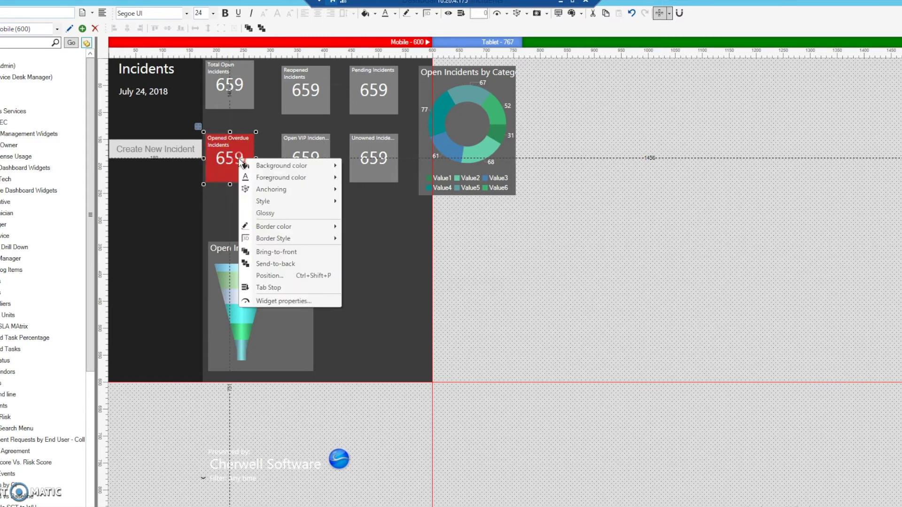
click(270, 276)
double_click(455, 241)
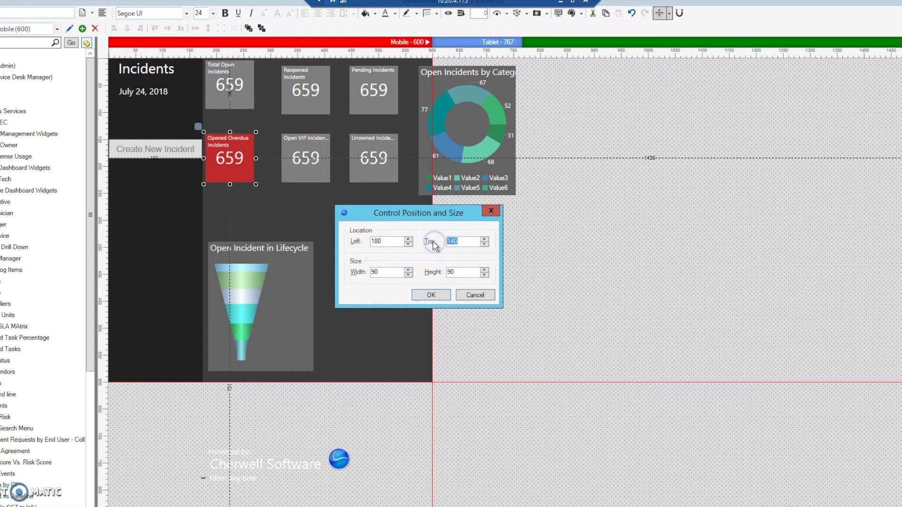
text(104)
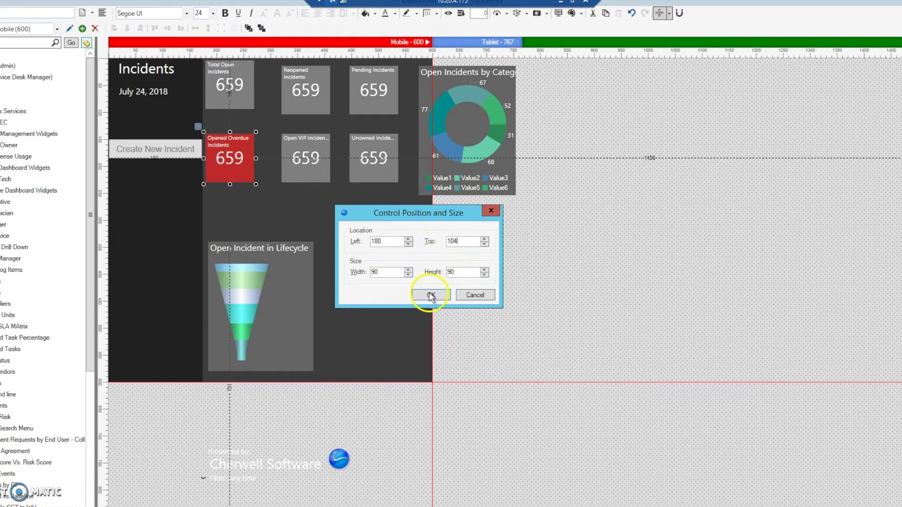
click(431, 296)
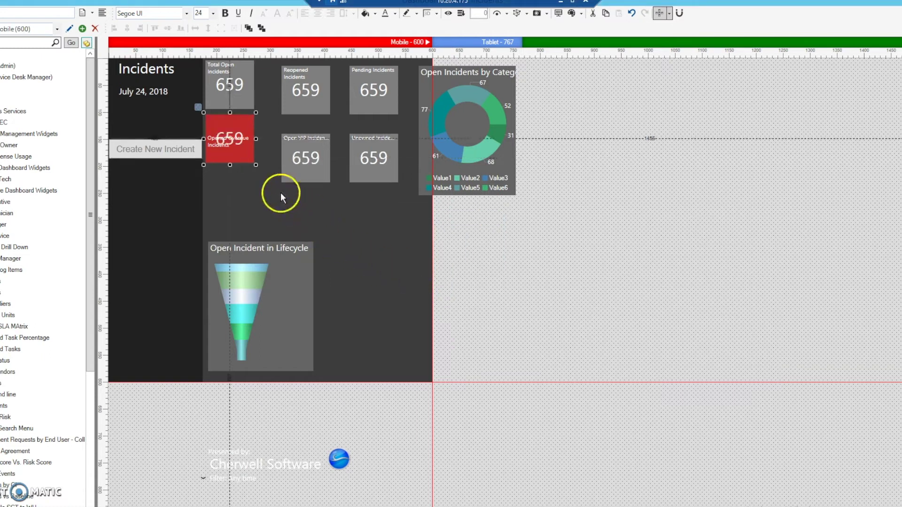
Step: Align the Opened Overdue Incidents caption with the top edge of its red tile
click(217, 141)
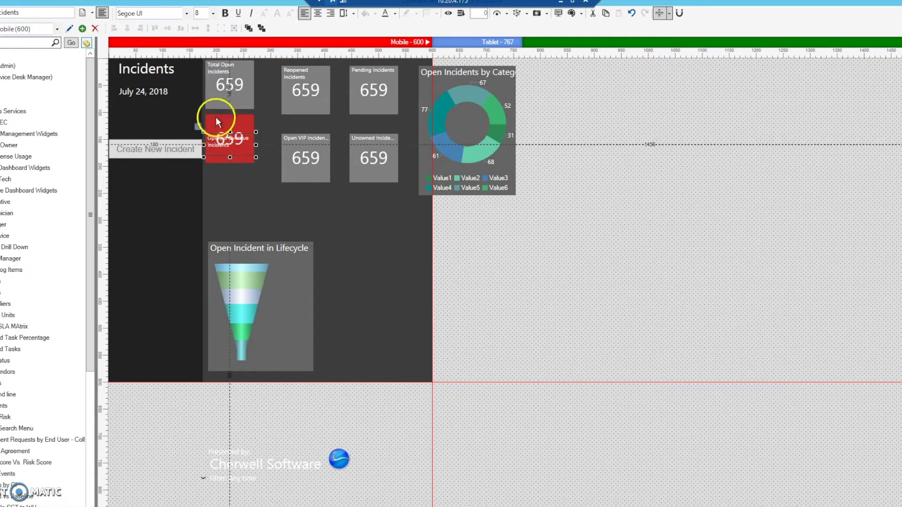
click(216, 117)
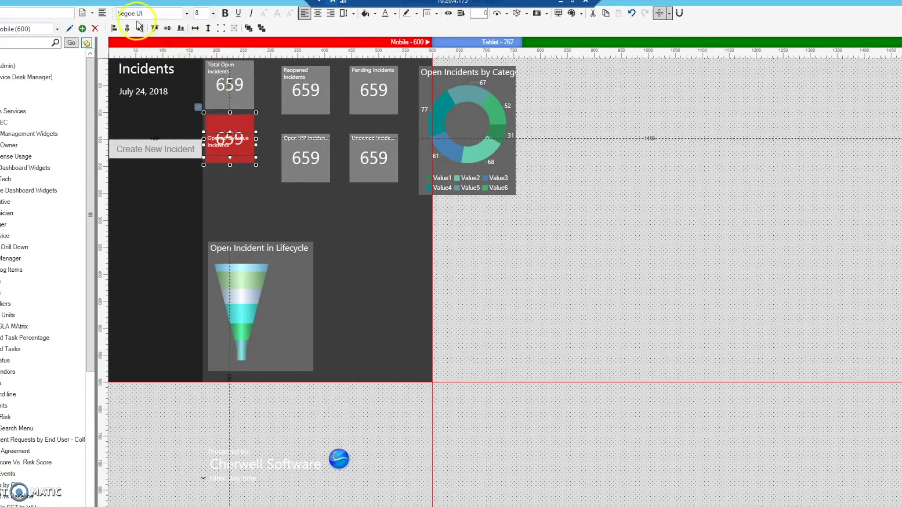
click(154, 27)
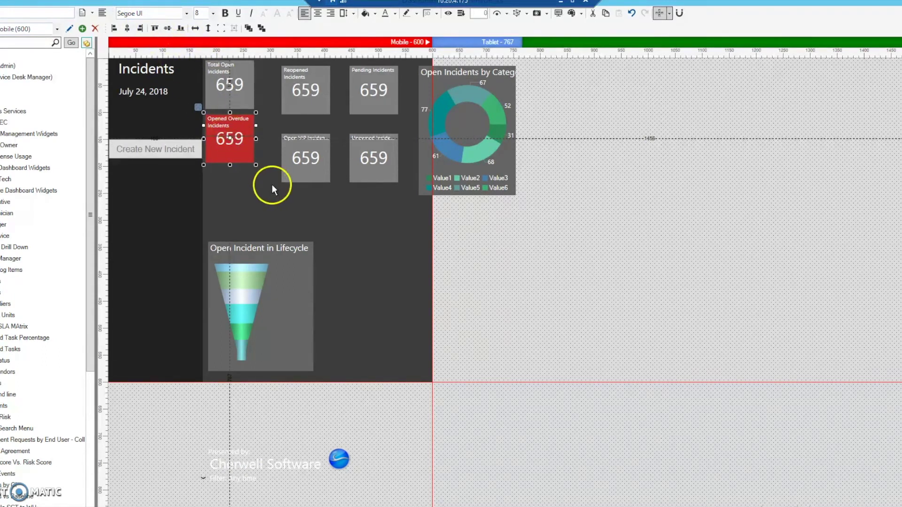
click(272, 207)
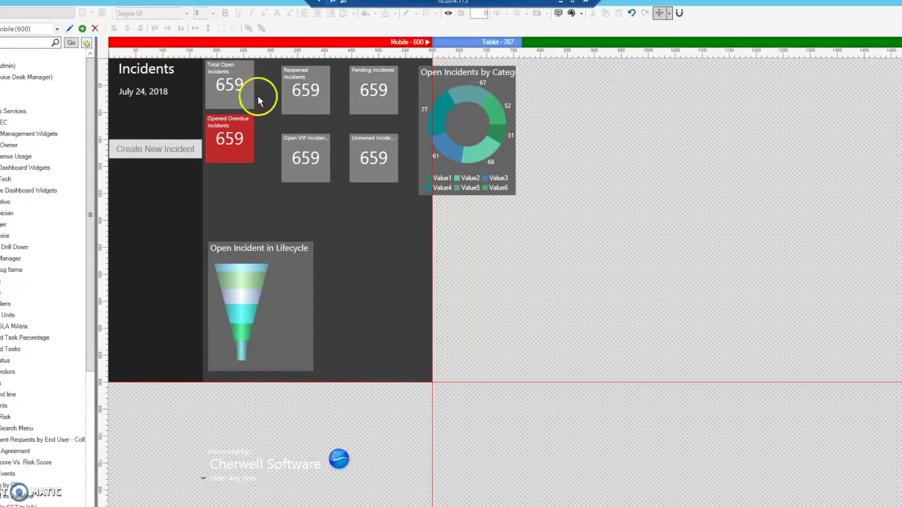
Step: Top-align the Reopened Incidents and Pending Incidents tiles and their captions with the Total Open Incidents tile
click(297, 74)
click(317, 102)
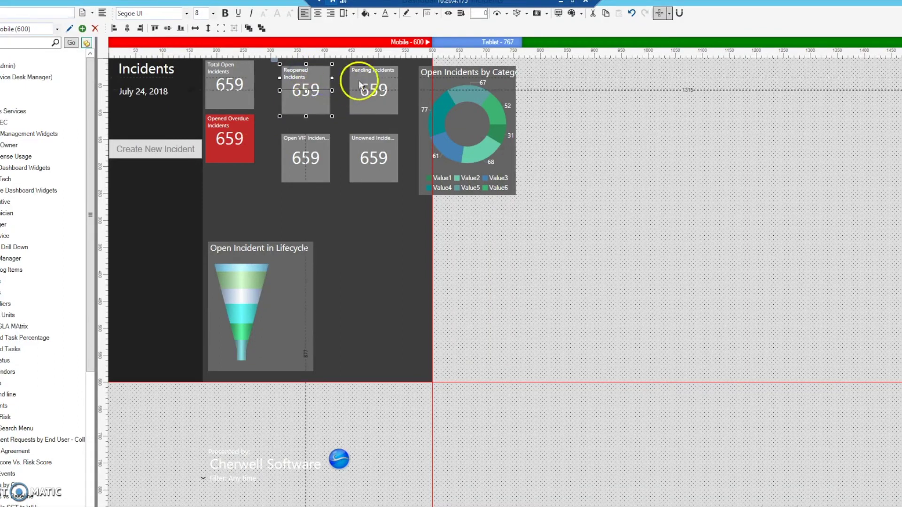
ctrl+click(363, 68)
ctrl+click(364, 101)
ctrl+click(242, 66)
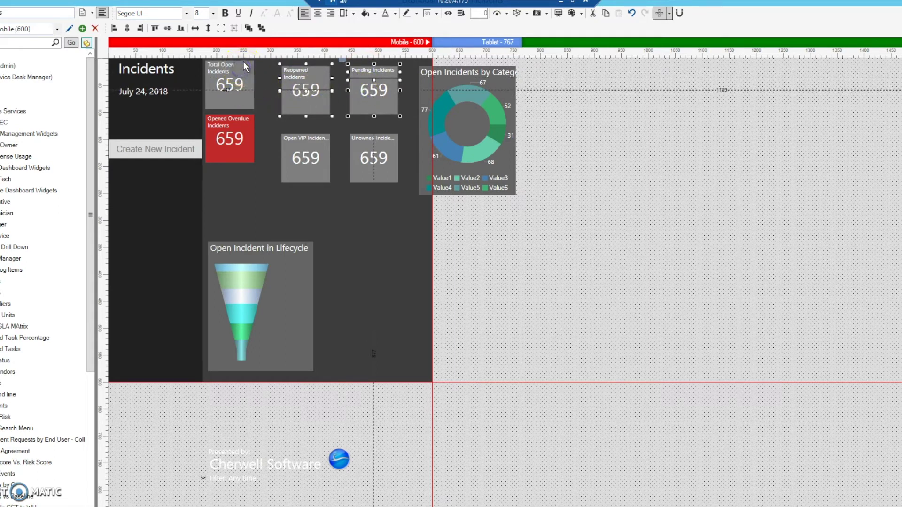
click(156, 28)
click(350, 227)
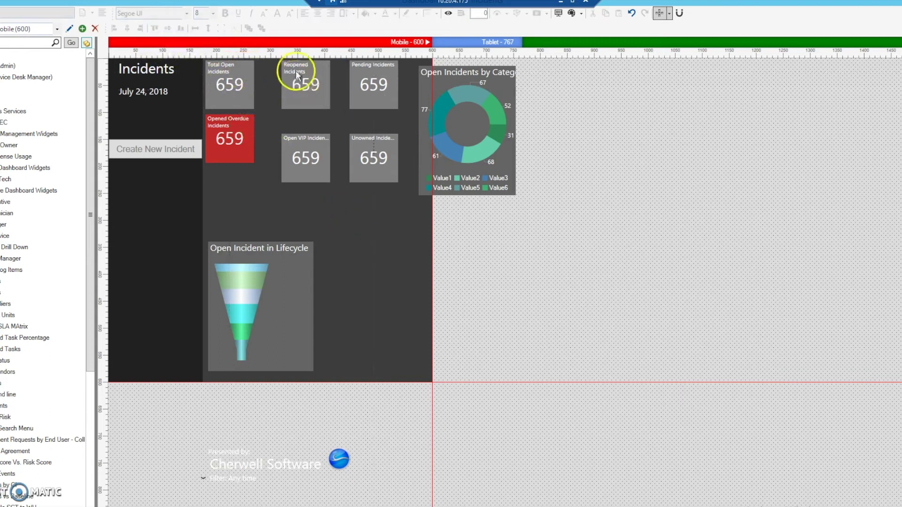
Step: Check the Total Open Incidents tile's position and size, and set the Reopened Incidents tile's left position to 280
click(247, 92)
right_click(247, 92)
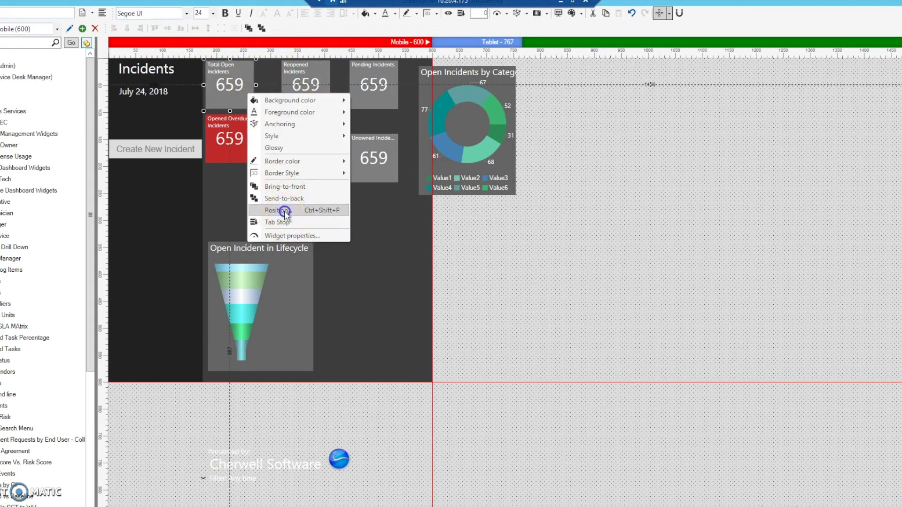
click(284, 210)
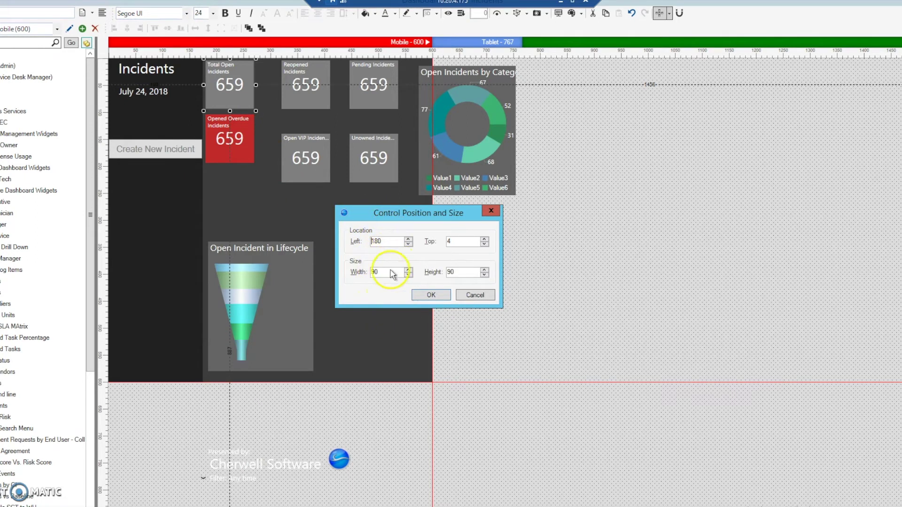
click(475, 295)
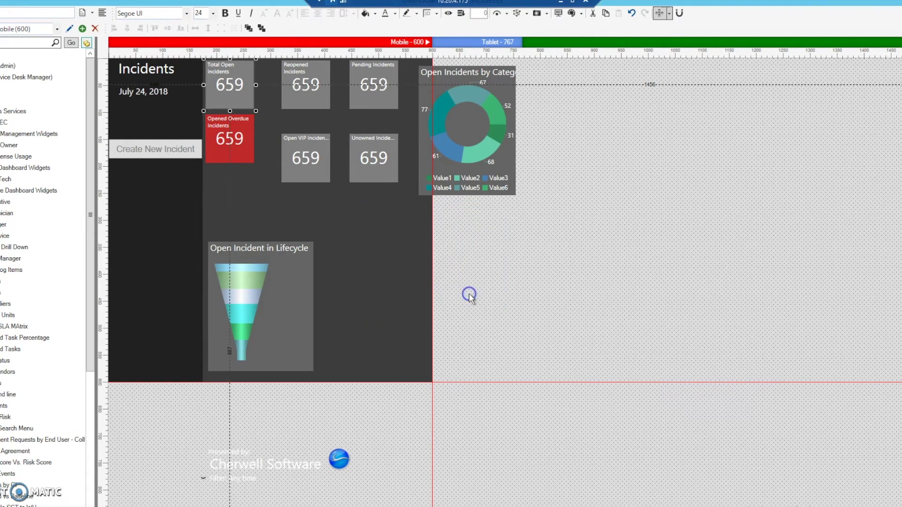
click(294, 92)
right_click(295, 92)
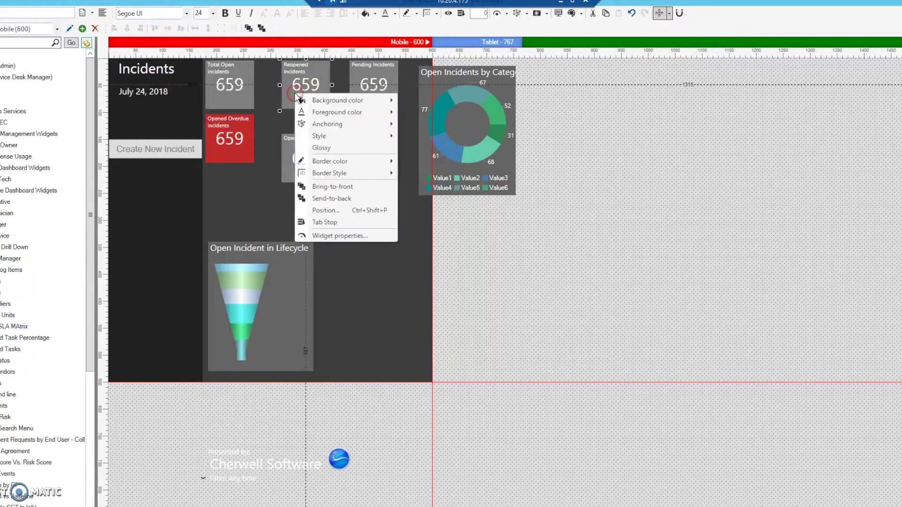
click(324, 211)
drag(383, 244, 345, 235)
text(280)
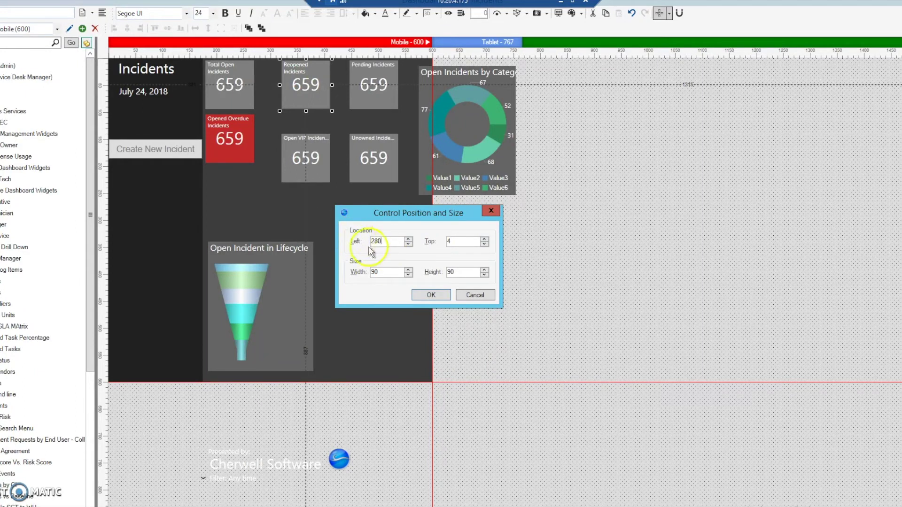
click(430, 296)
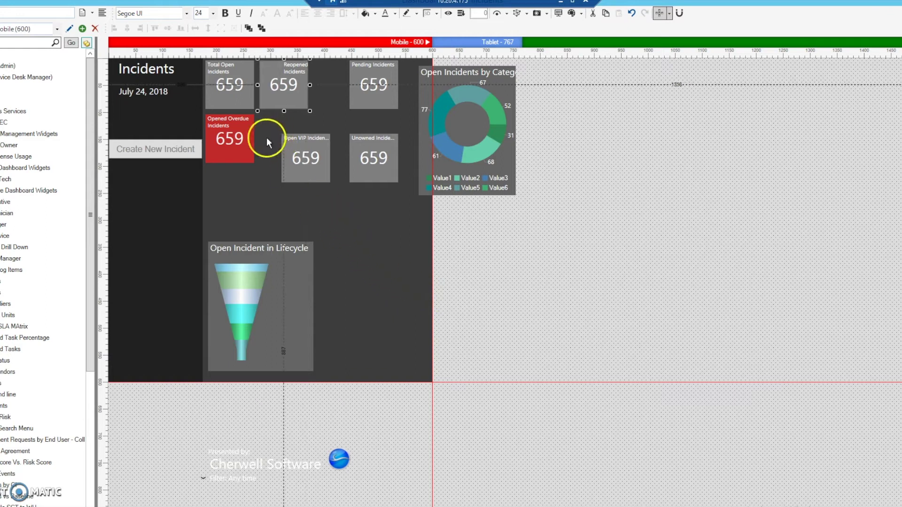
Step: Align the Reopened Incidents caption with the left edge of its tile
click(296, 70)
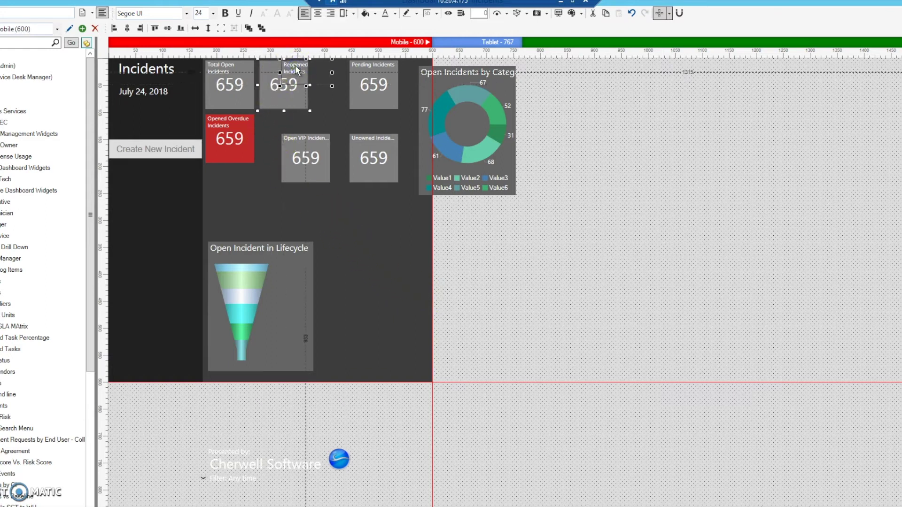
click(262, 121)
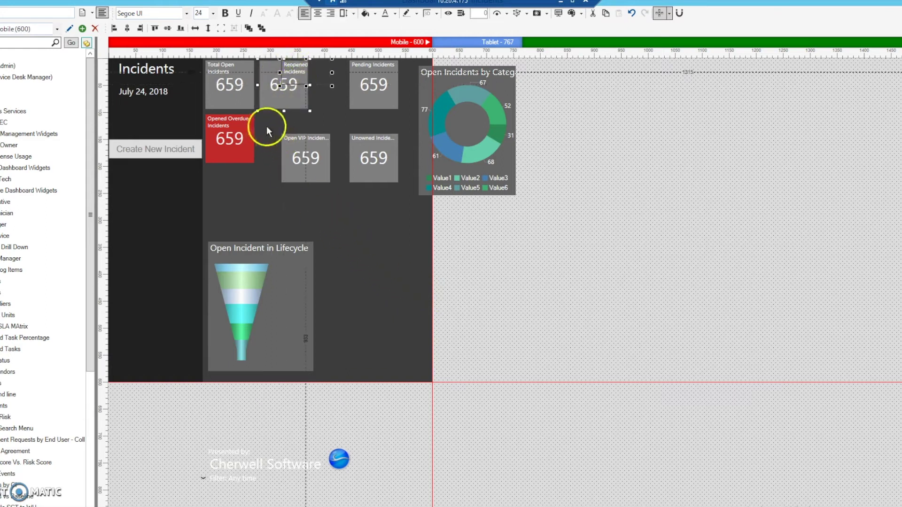
click(294, 70)
ctrl+click(264, 69)
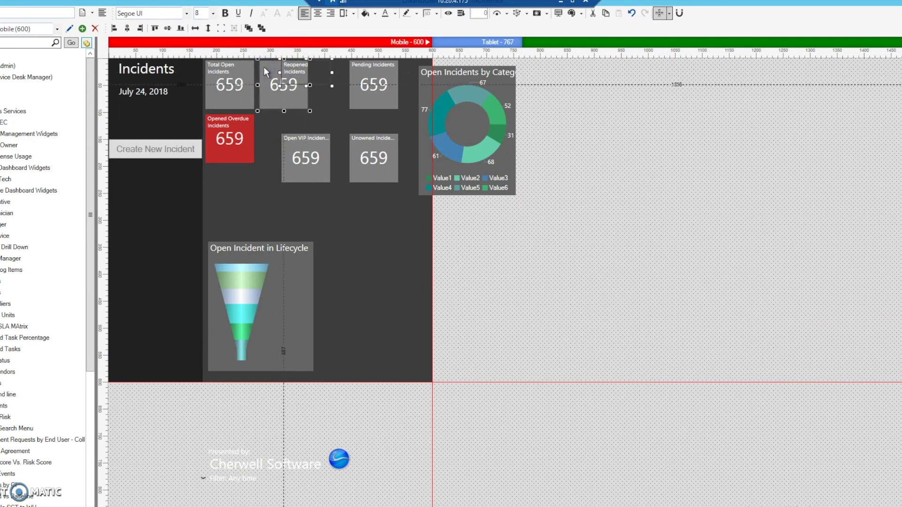
click(114, 28)
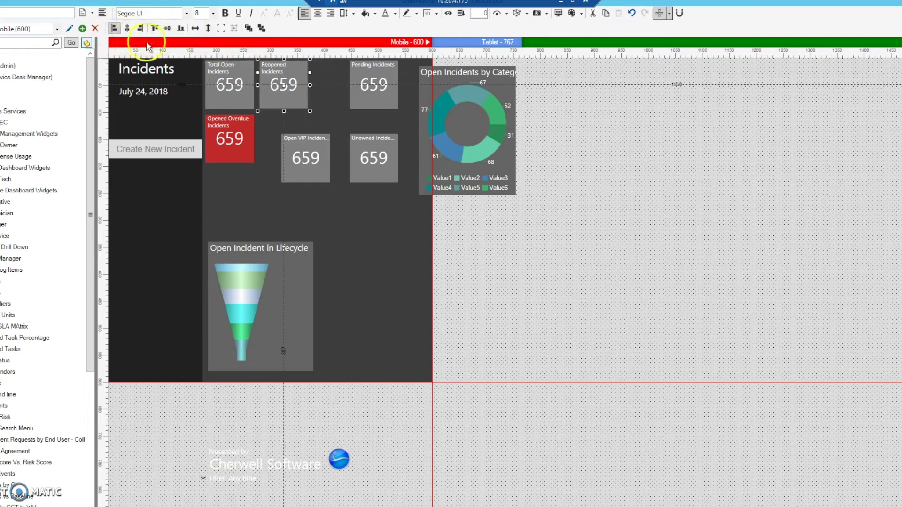
click(332, 113)
Step: Top-align the Open VIP Incidents and Unowned Incidents tiles and their captions with the red Opened Overdue Incidents tile
click(312, 148)
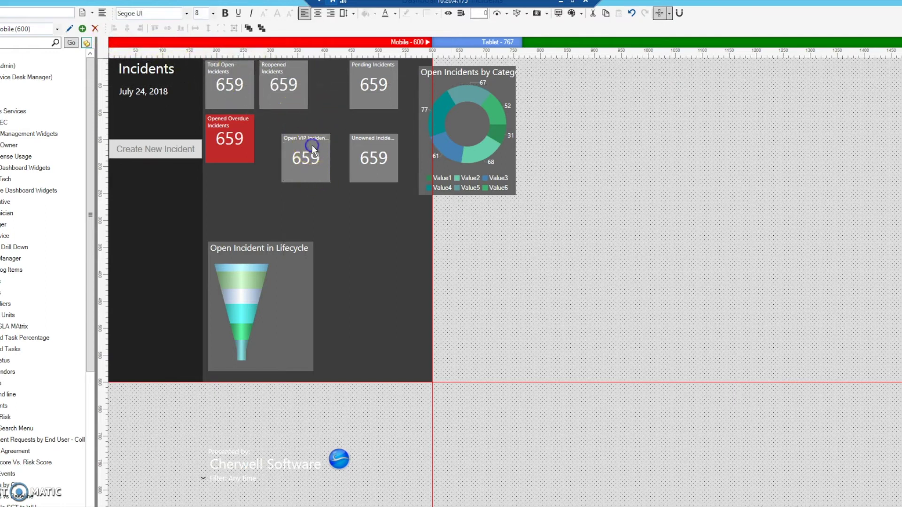
click(315, 170)
ctrl+click(361, 165)
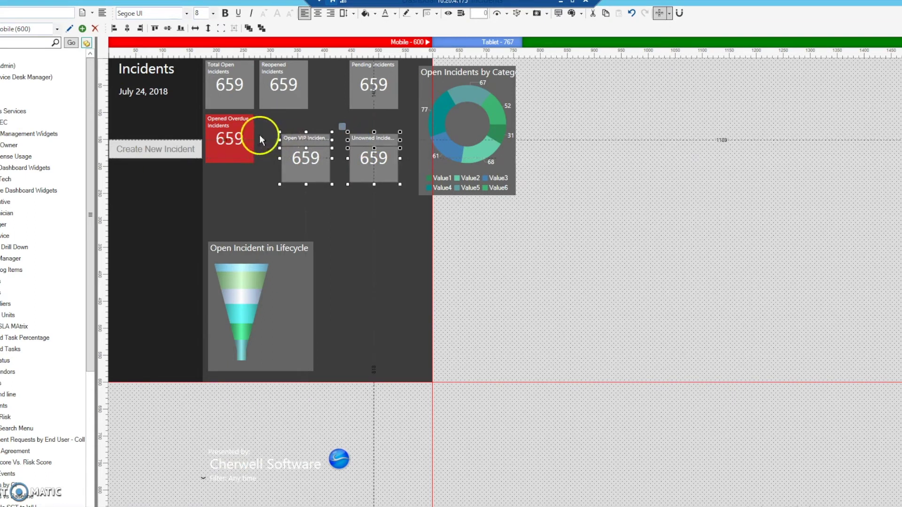
click(306, 156)
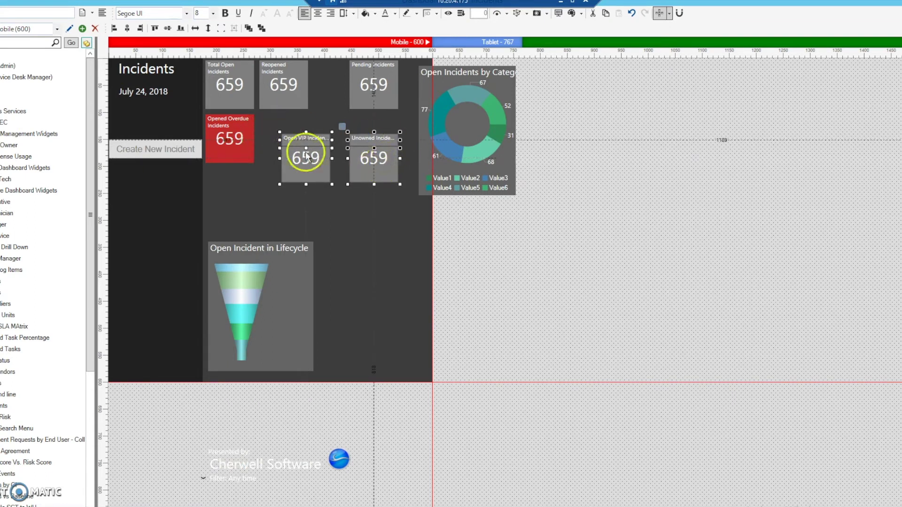
ctrl+click(247, 126)
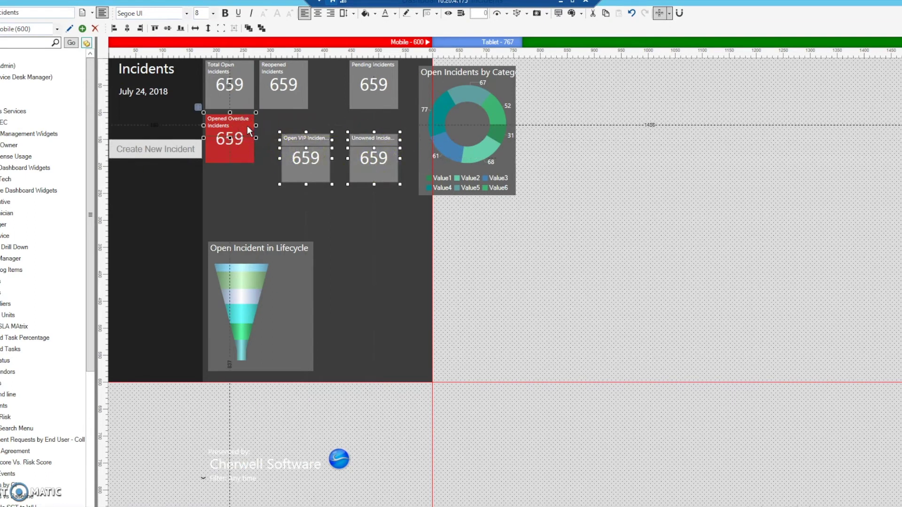
click(154, 28)
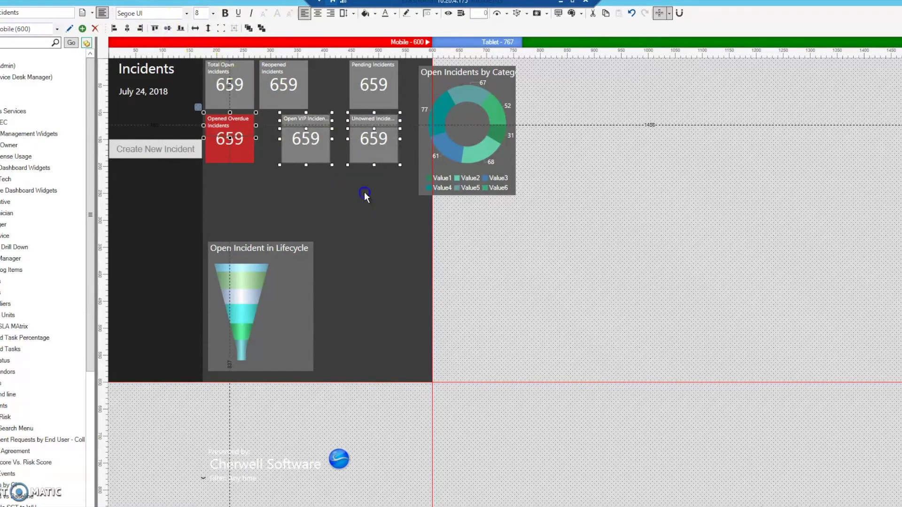
Step: Left-align the Open VIP Incidents tile and its caption with the Reopened Incidents tile above
click(364, 193)
click(303, 117)
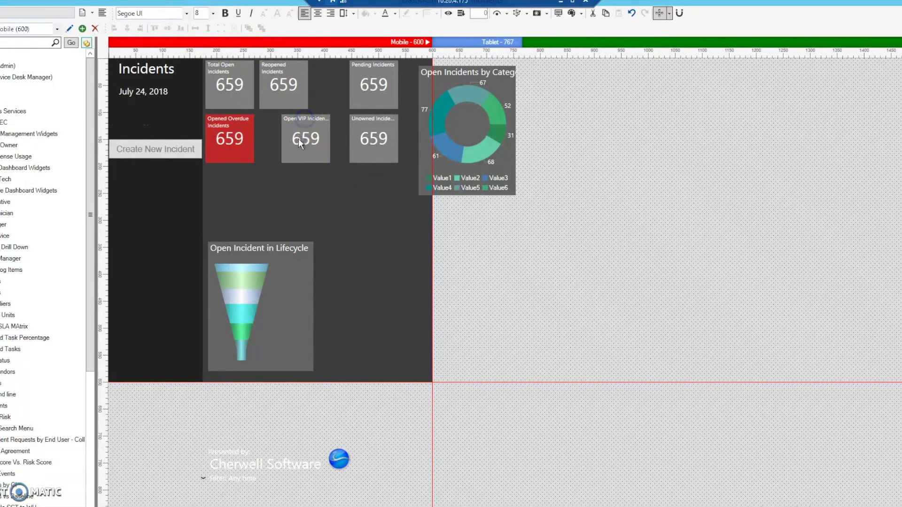
drag(297, 144, 272, 125)
ctrl+click(263, 101)
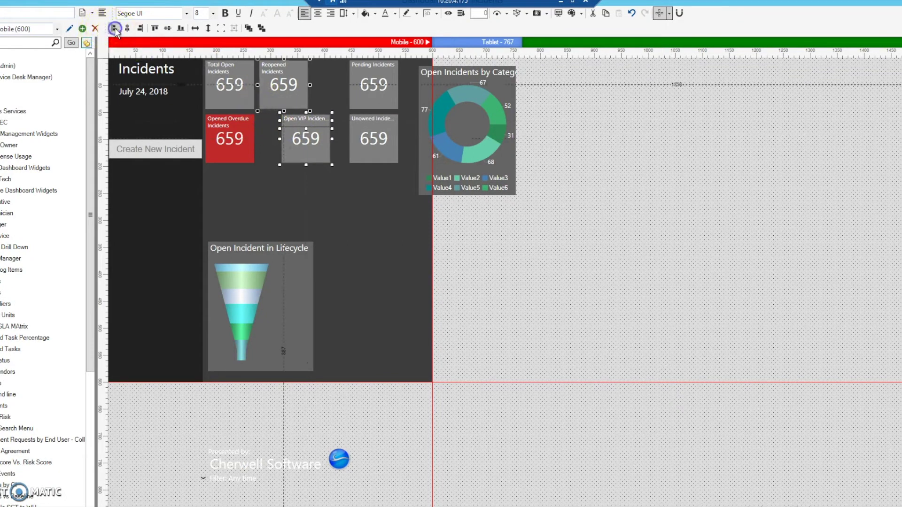
click(114, 28)
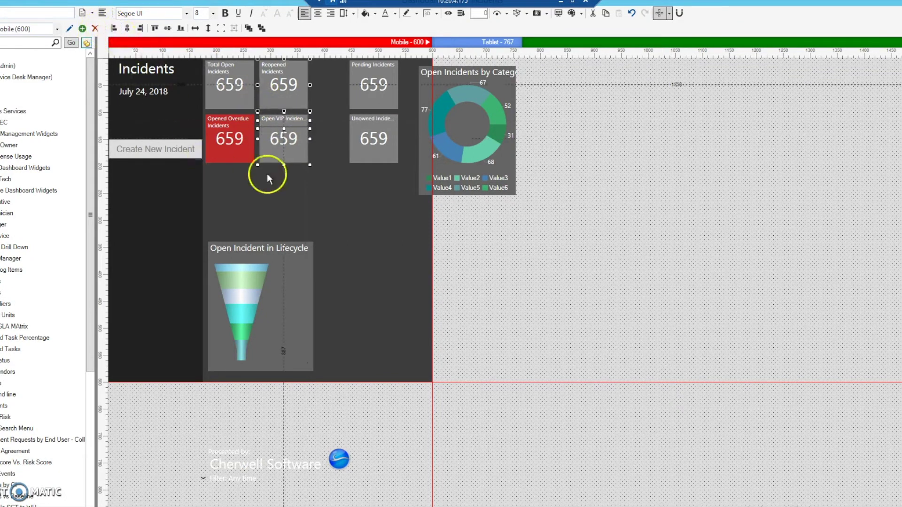
click(353, 212)
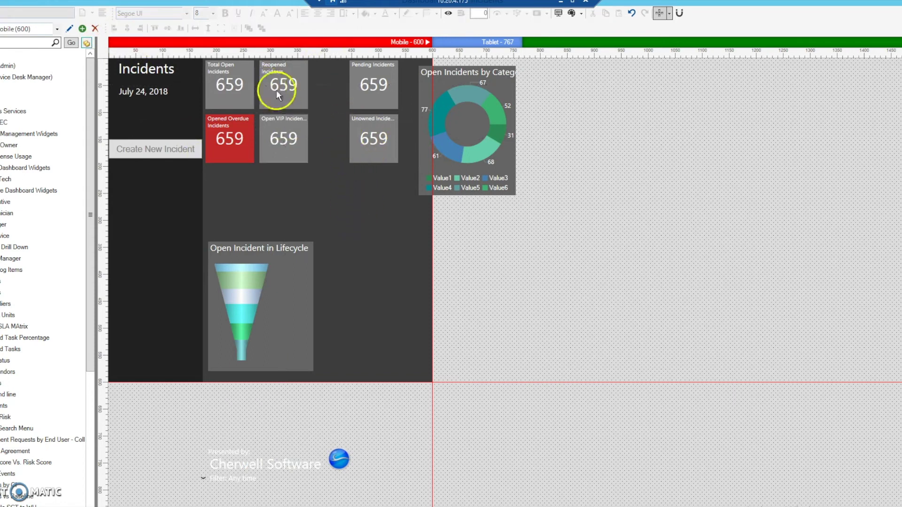
Step: Check the Reopened Incidents tile's position and size, and set the Pending Incidents tile's left position to 380
click(291, 97)
right_click(292, 97)
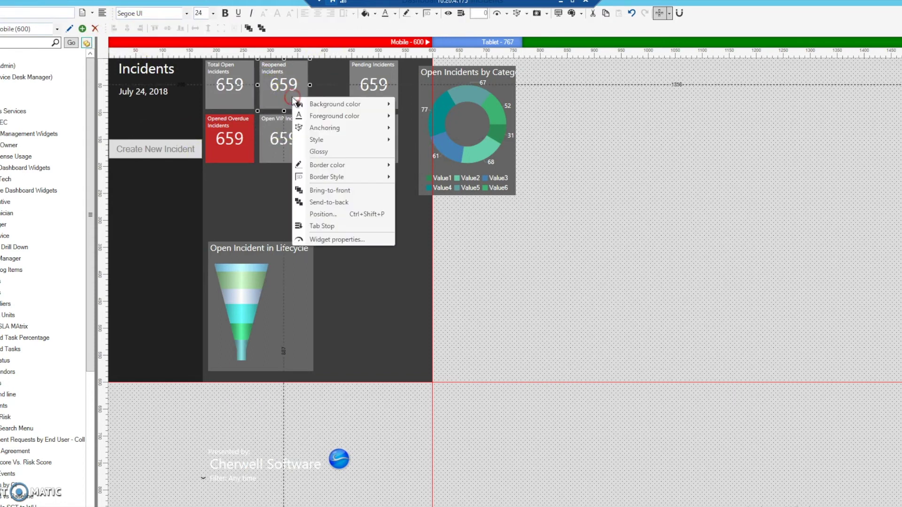
click(323, 214)
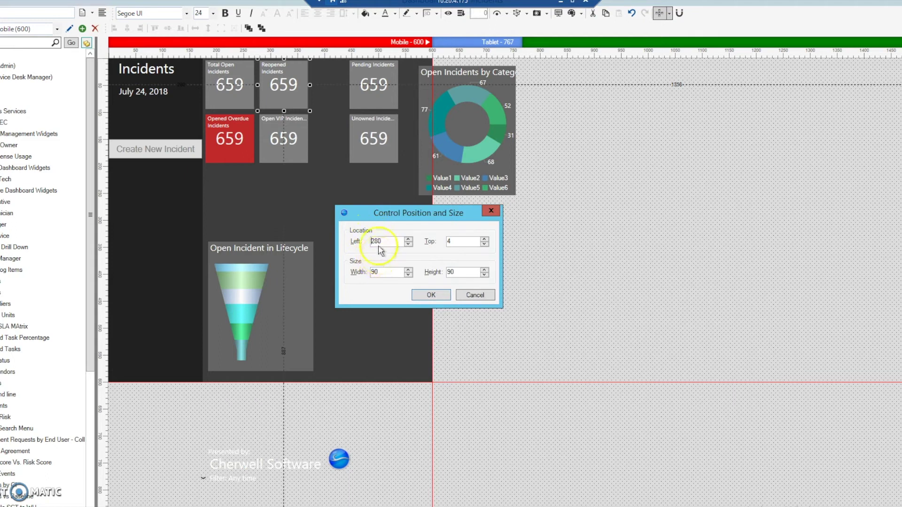
click(475, 295)
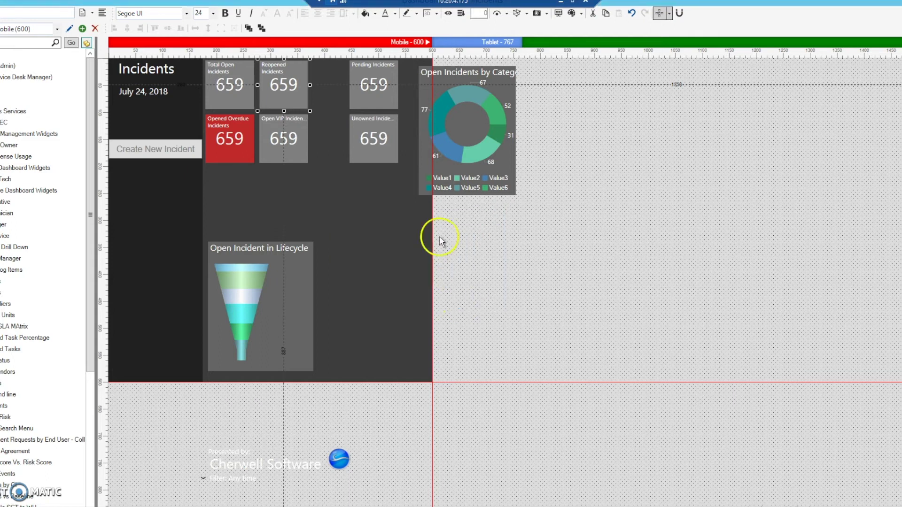
click(378, 101)
right_click(378, 100)
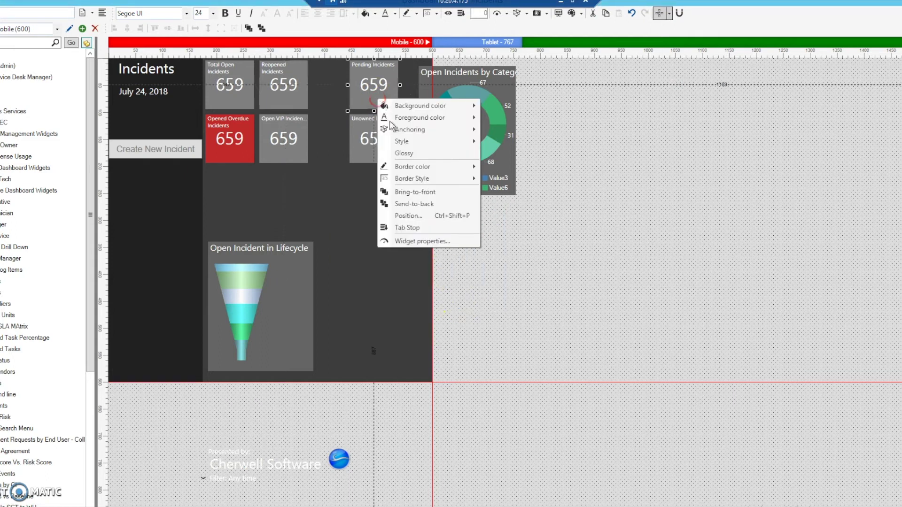
click(410, 216)
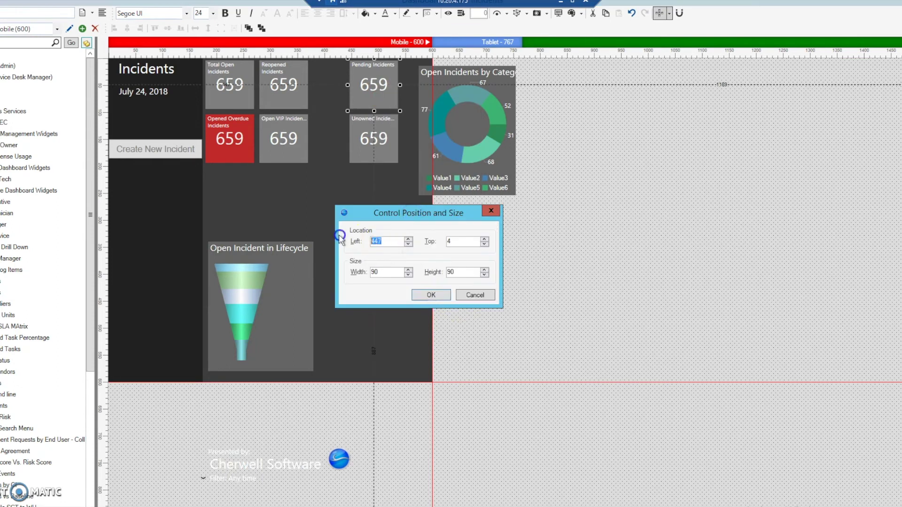
text(380)
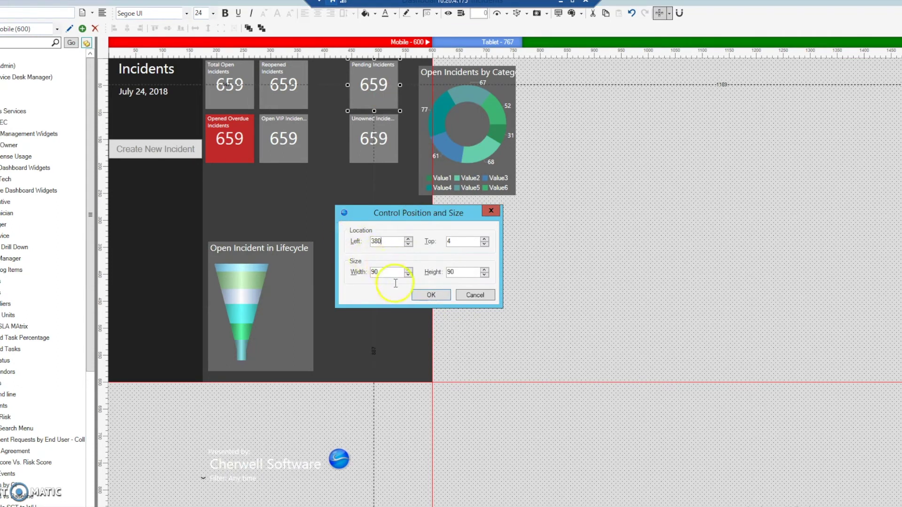
click(427, 296)
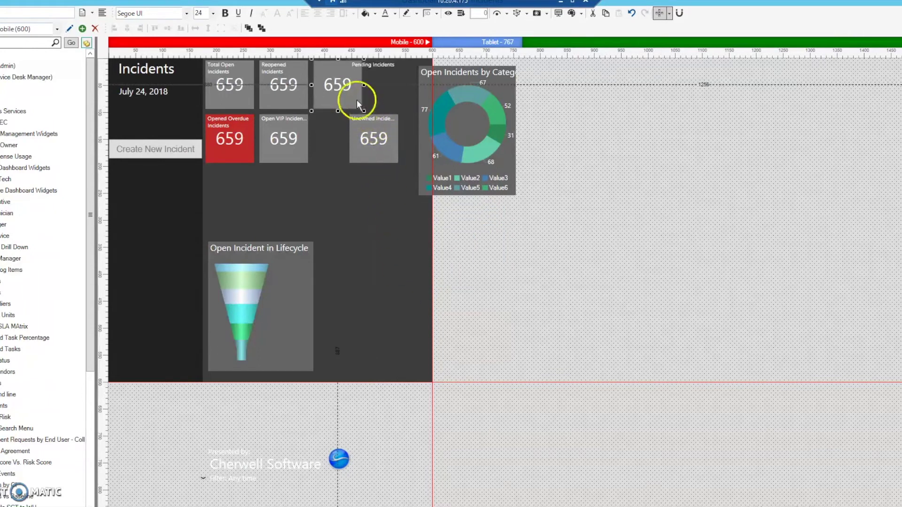
Step: Center the Pending Incidents caption horizontally on its tile
click(373, 65)
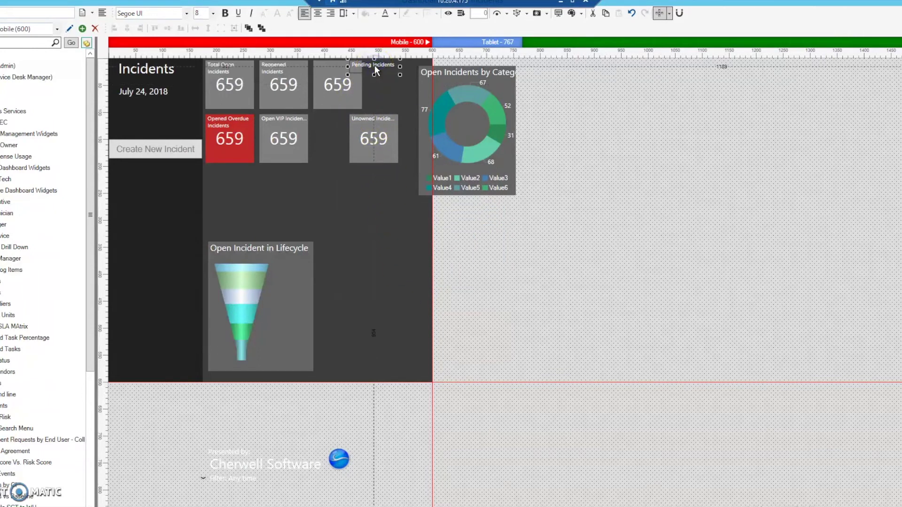
ctrl+click(319, 96)
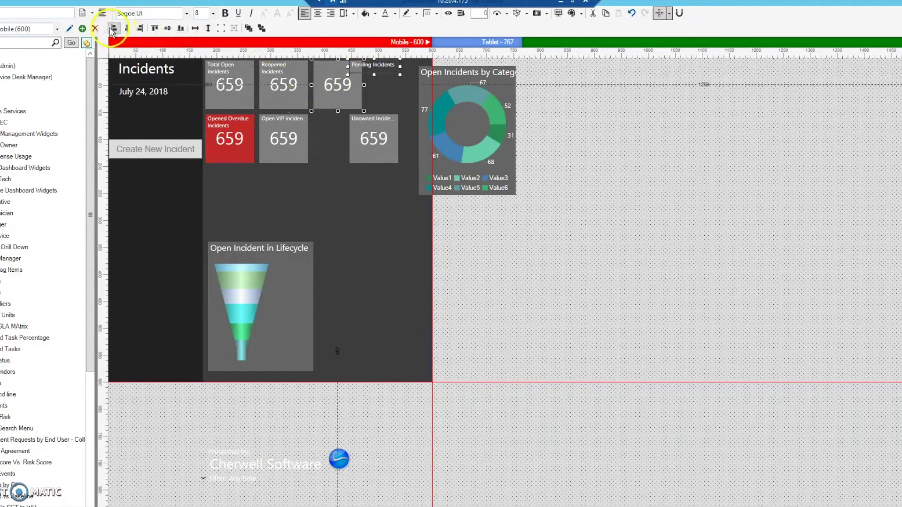
click(127, 28)
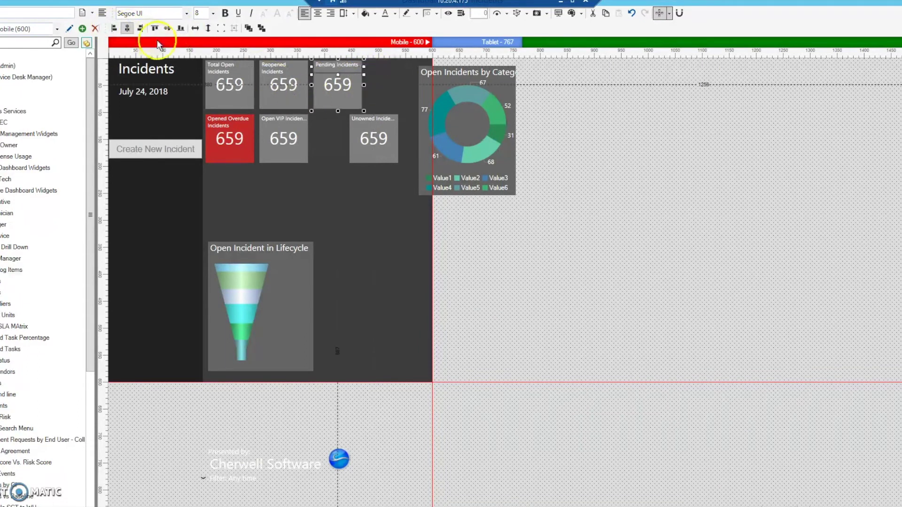
Step: Left-align the Unowned Incidents tile and its caption with the Pending Incidents tile above
click(369, 119)
click(360, 147)
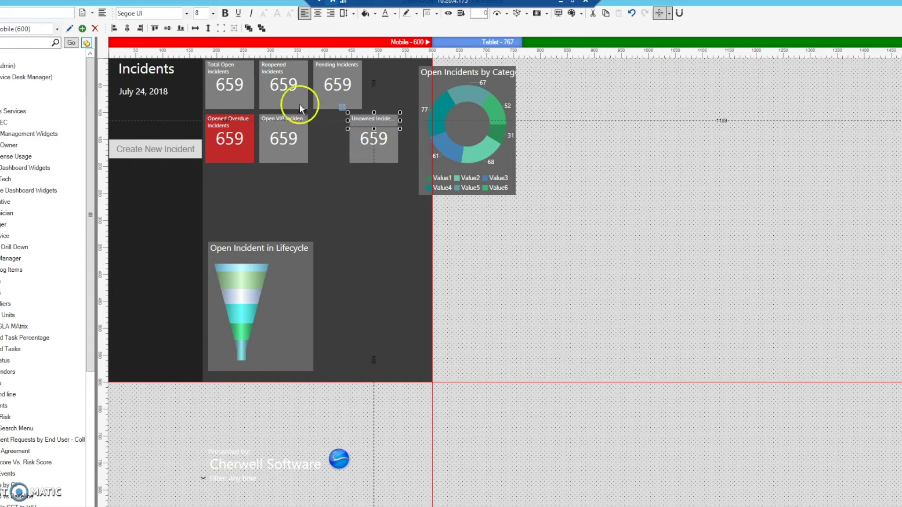
ctrl+click(325, 92)
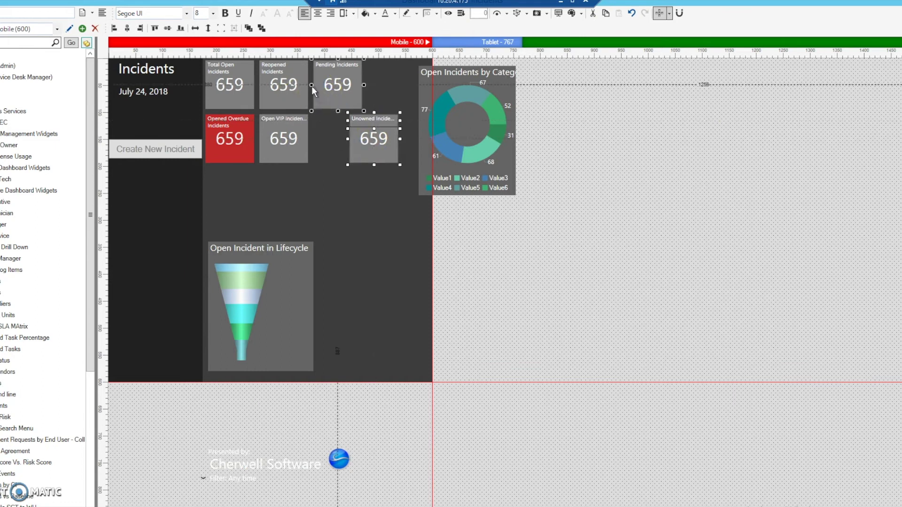
click(114, 28)
click(276, 185)
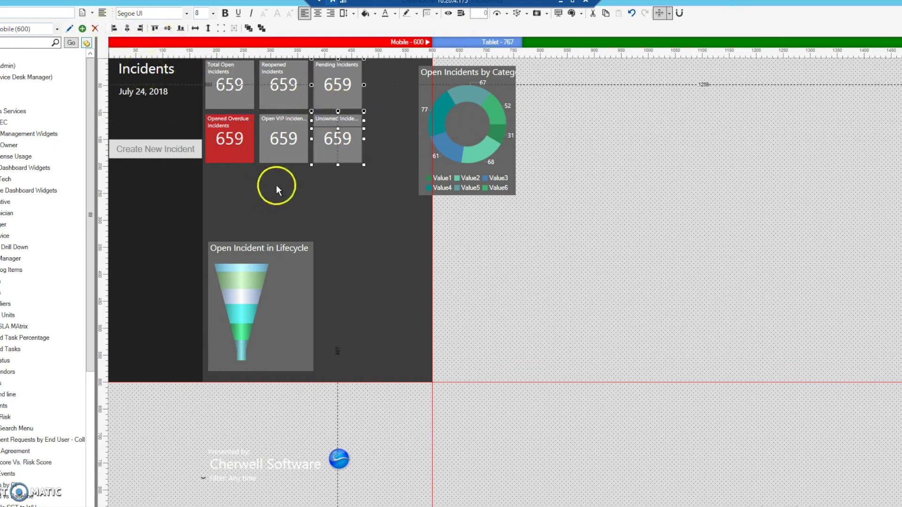
click(278, 181)
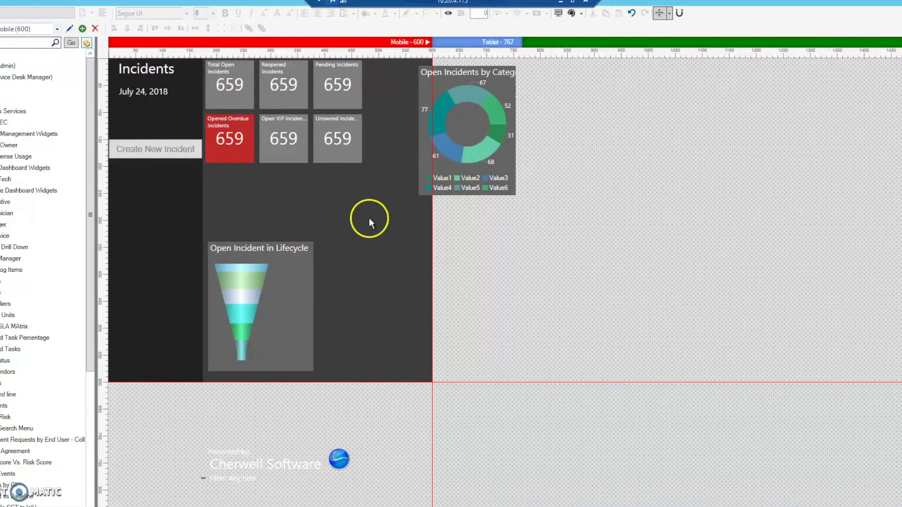
Step: Move the Open Incident in Lifecycle chart up until it sits just below the second row of tiles
click(250, 288)
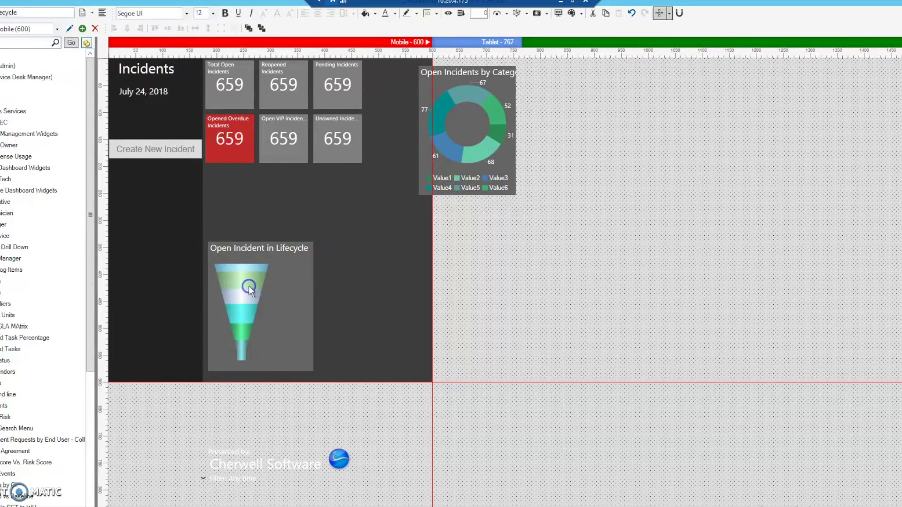
key(Up)
key(Up)
key(Up)
key(Up)
key(Up)
key(Up)
key(Up)
key(Up)
key(Up)
key(Up)
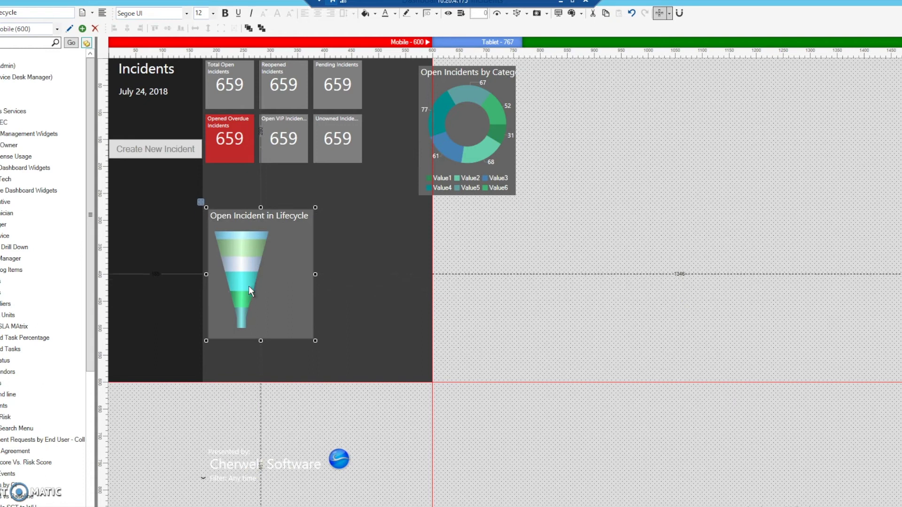
key(Up)
key(Up)
key(Up)
key(Up)
key(Up)
key(Up)
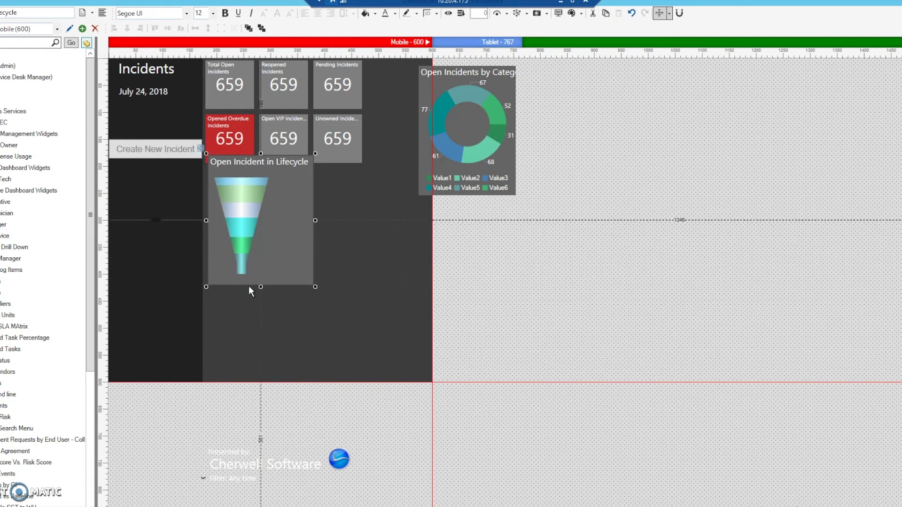
key(Down)
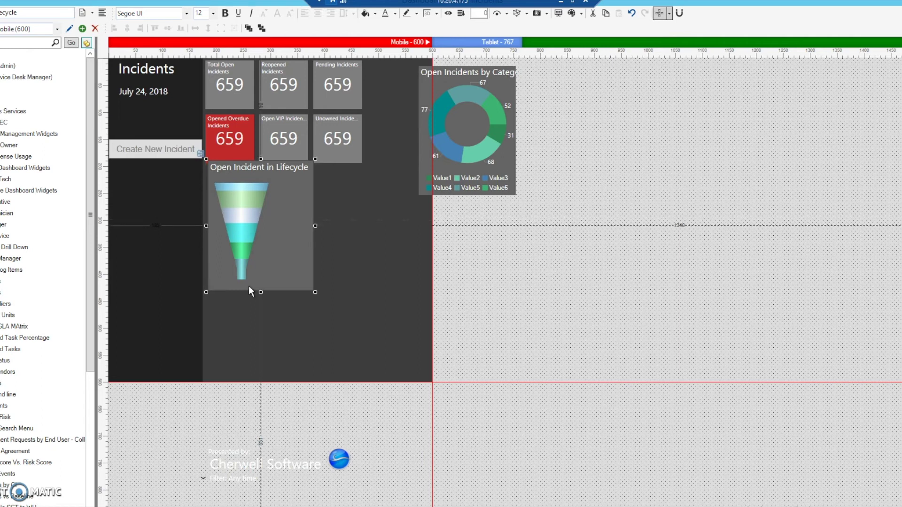
key(Down)
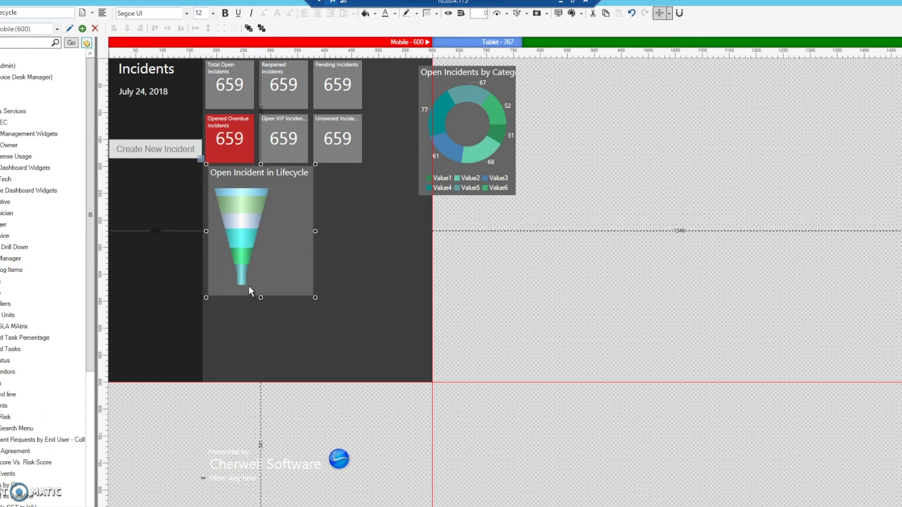
Step: Check the position and size of the red Opened Overdue Incidents tile
click(342, 186)
click(224, 154)
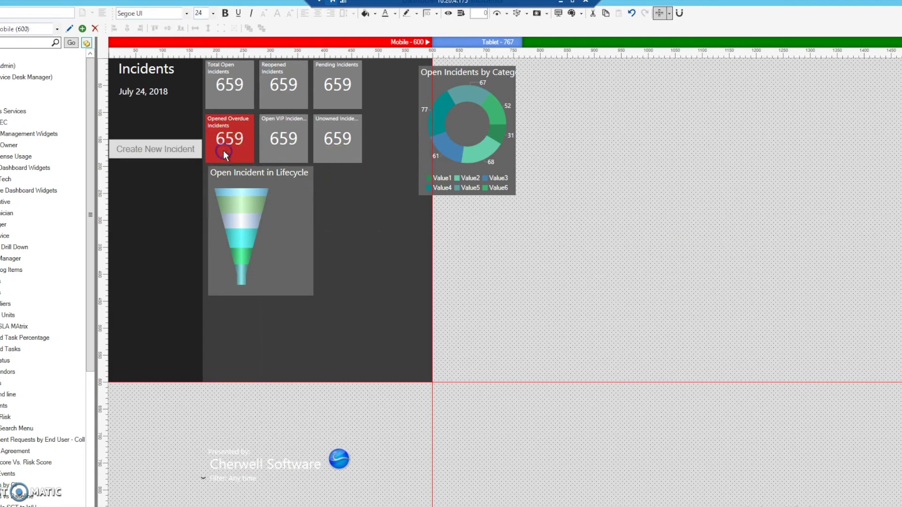
right_click(223, 153)
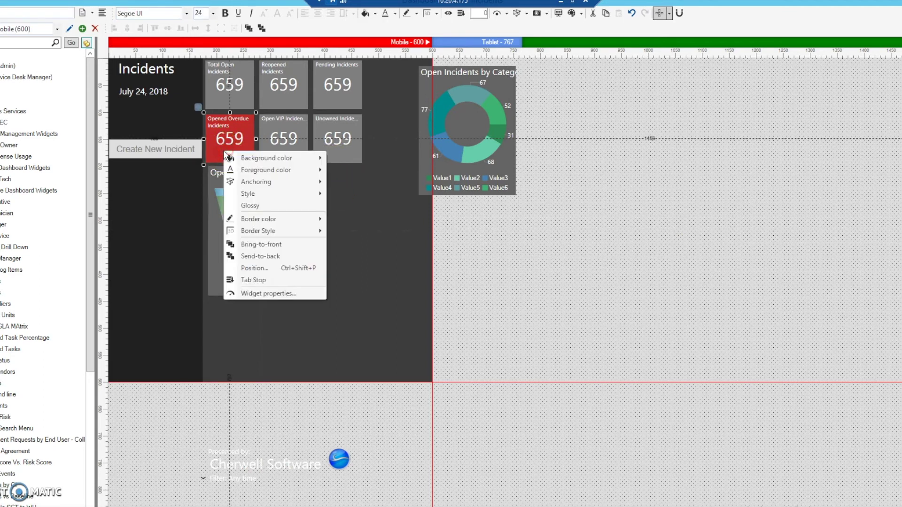
click(249, 268)
click(379, 242)
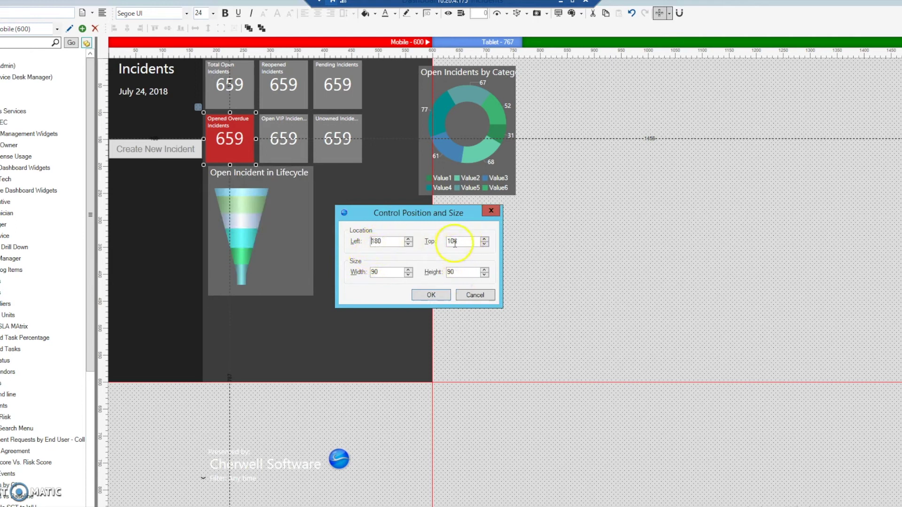
click(469, 295)
Step: Left-align the Open Incident in Lifecycle chart with the red Opened Overdue Incidents tile
click(311, 263)
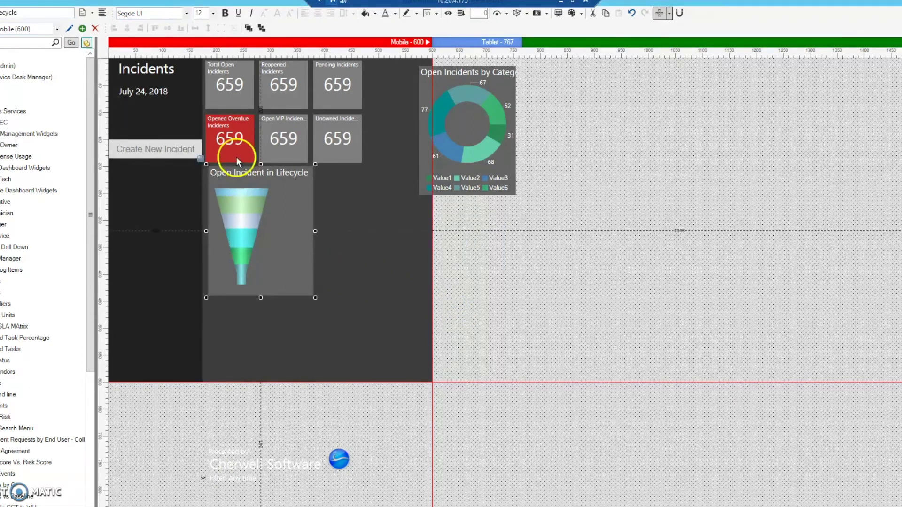
ctrl+click(221, 156)
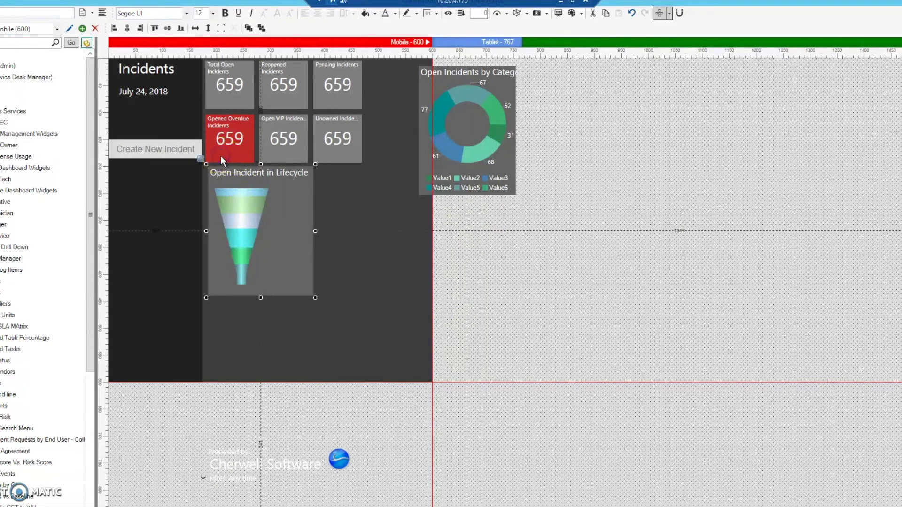
click(114, 28)
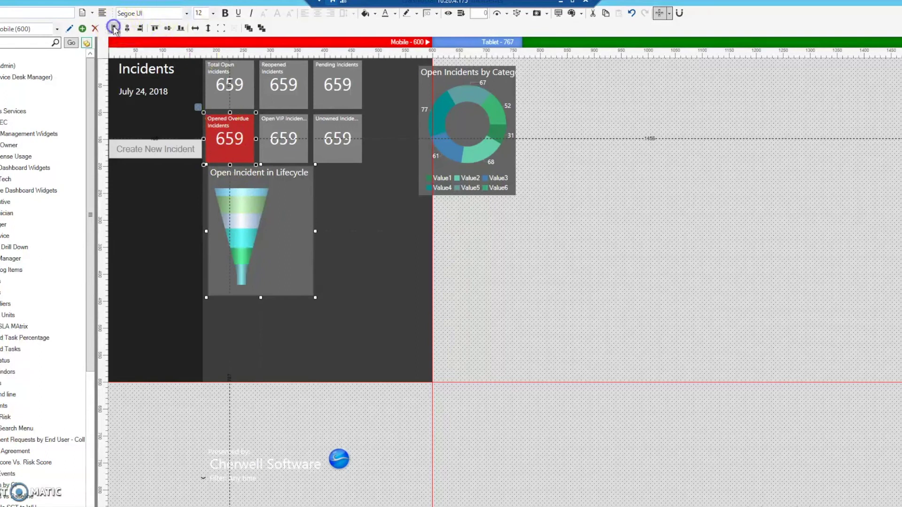
right_click(249, 213)
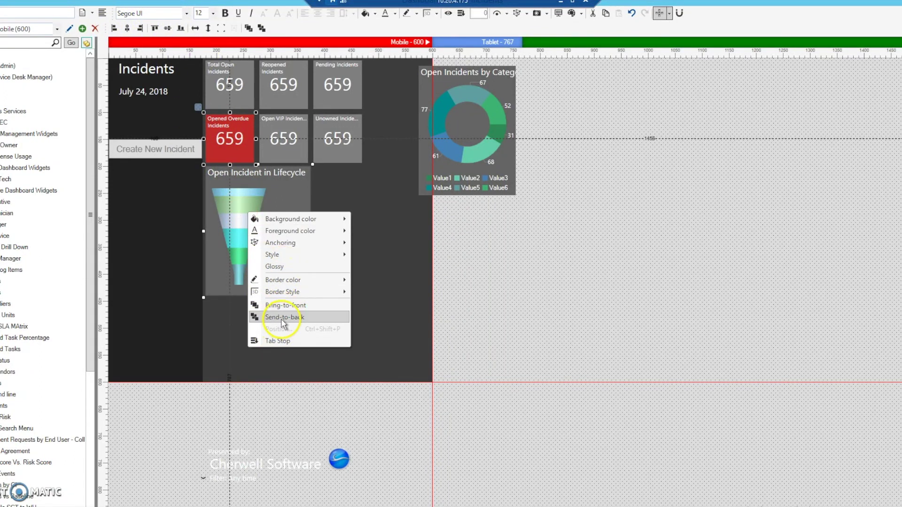
click(364, 187)
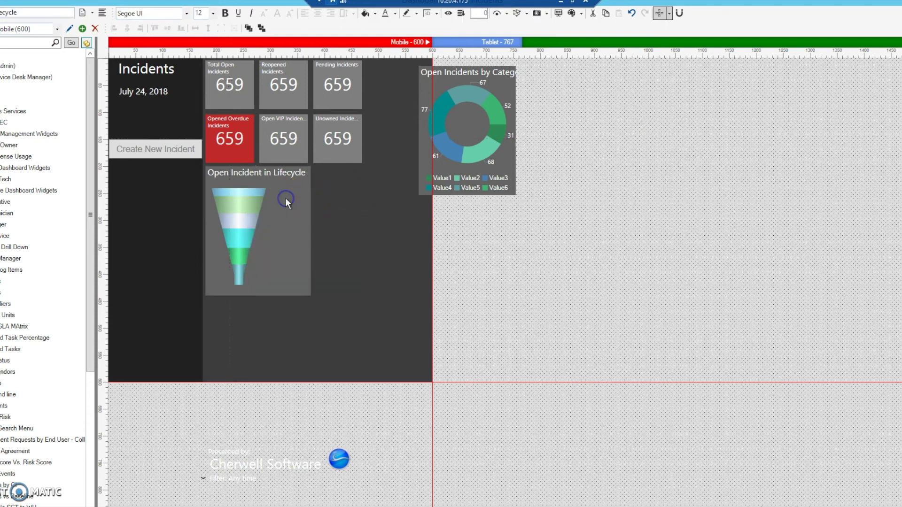
Step: Increase the Open Incident in Lifecycle chart's top position by a few units to match the vertical gap between the tile rows
right_click(286, 199)
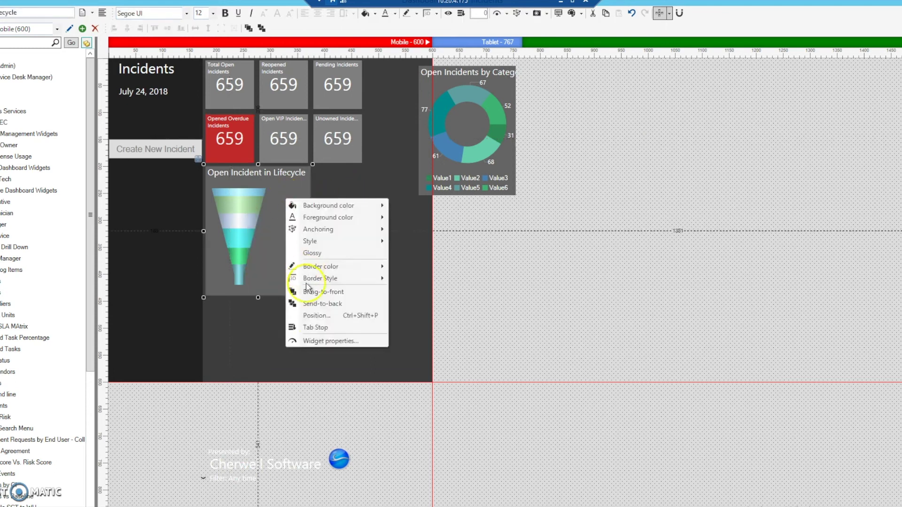
click(318, 315)
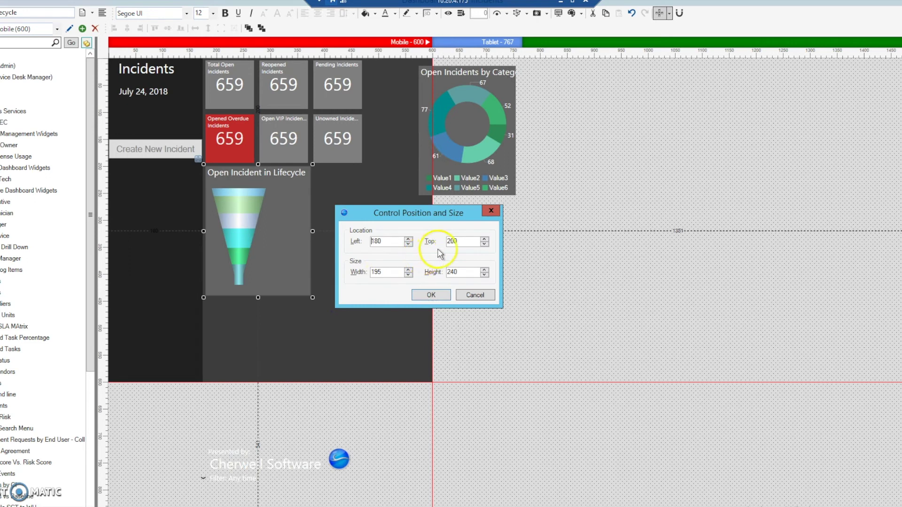
click(483, 240)
click(483, 240)
click(483, 240)
click(430, 294)
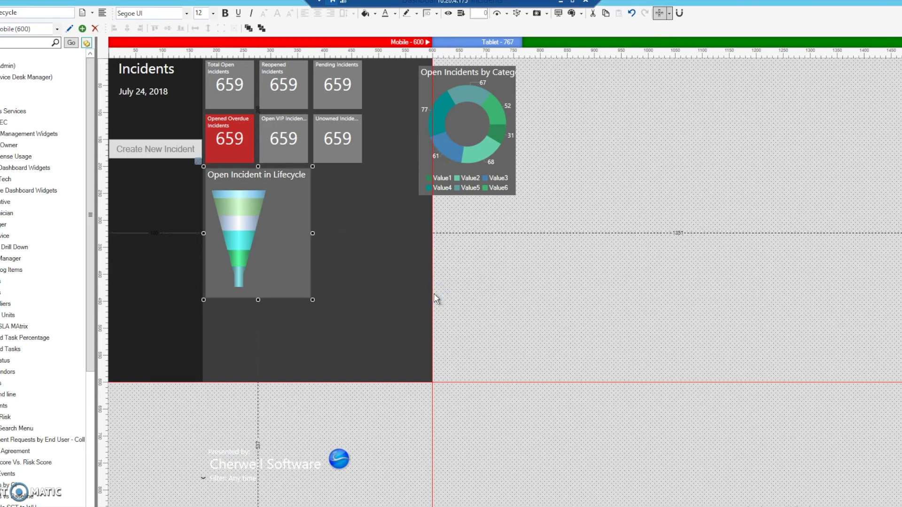
click(354, 210)
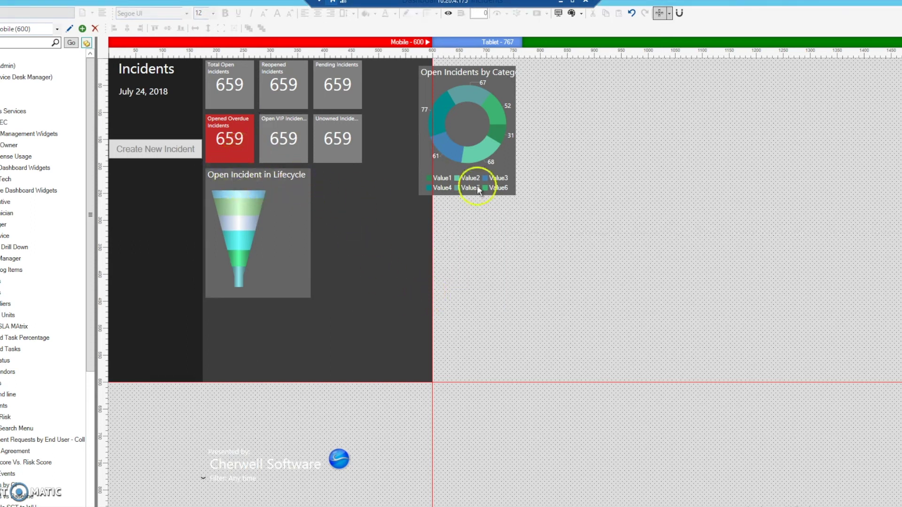
Step: Top-align the Open Incidents by Category chart with the Open Incident in Lifecycle chart
click(427, 84)
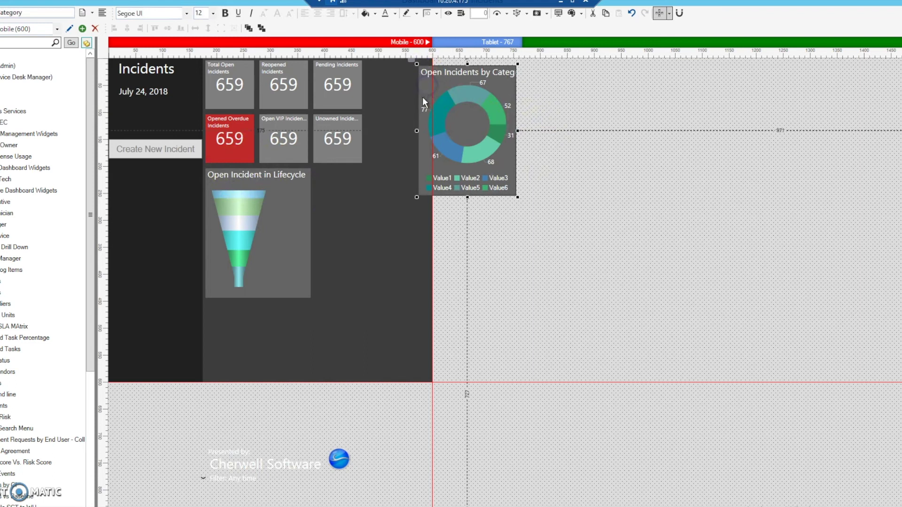
ctrl+click(289, 227)
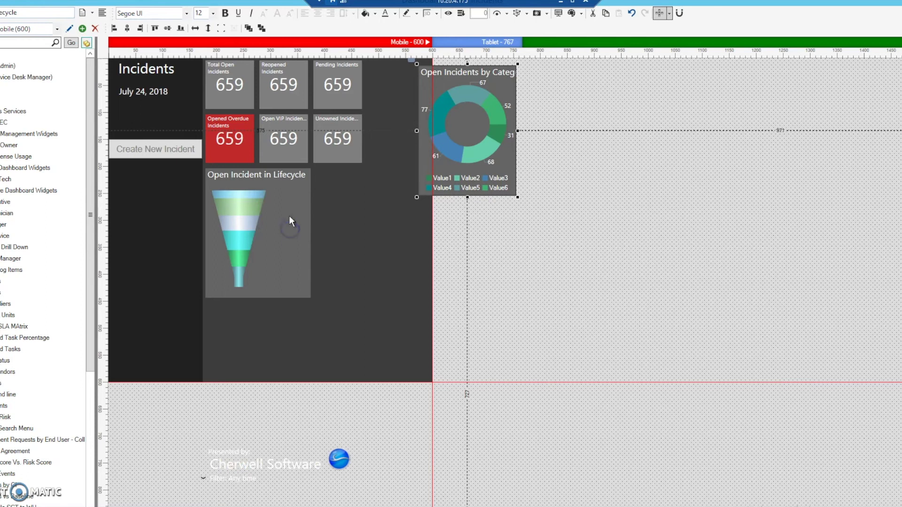
click(154, 29)
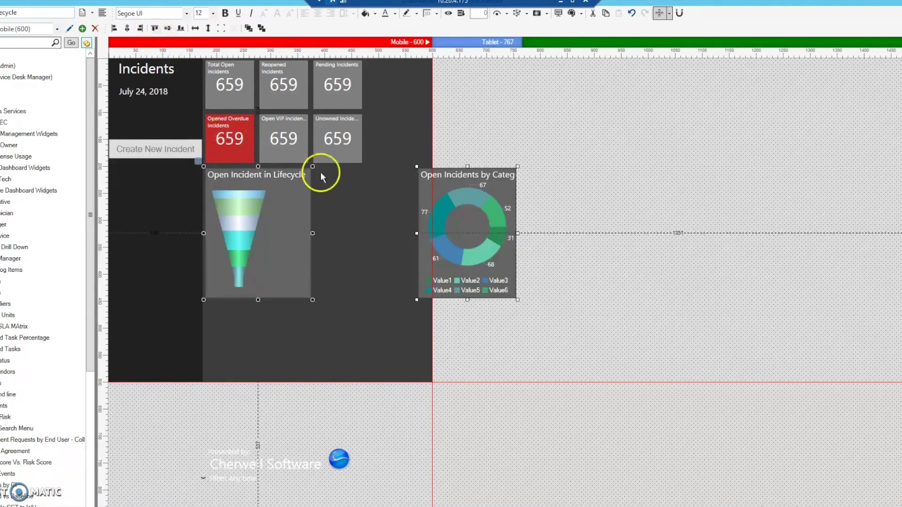
click(369, 198)
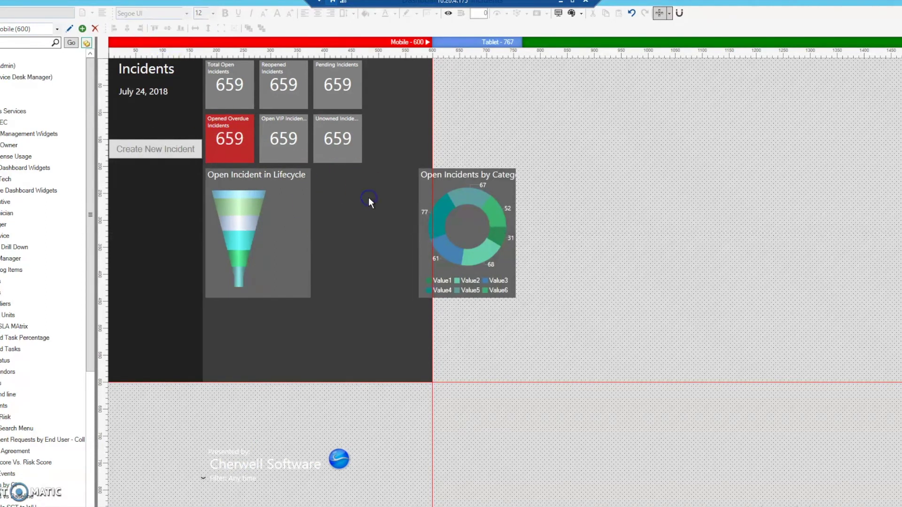
Step: Left-align the Open Incidents by Category chart with the Unowned Incidents tile
click(428, 212)
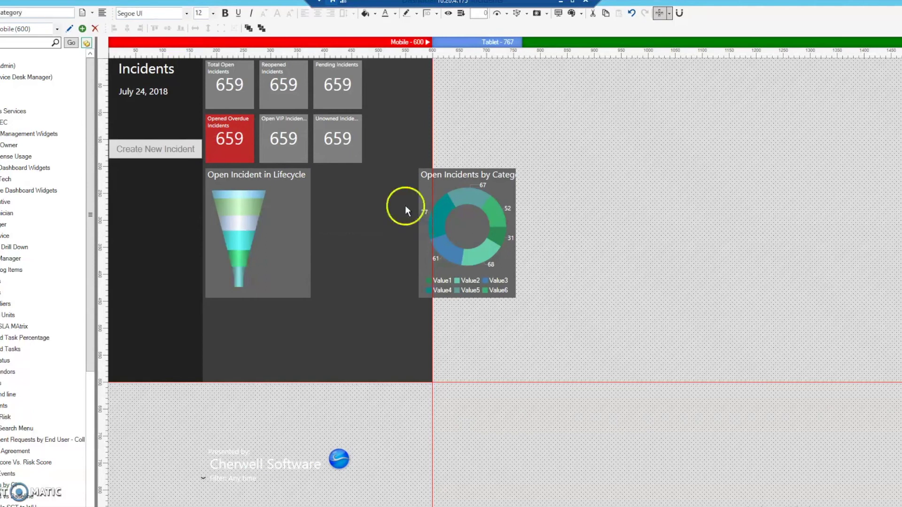
ctrl+click(338, 147)
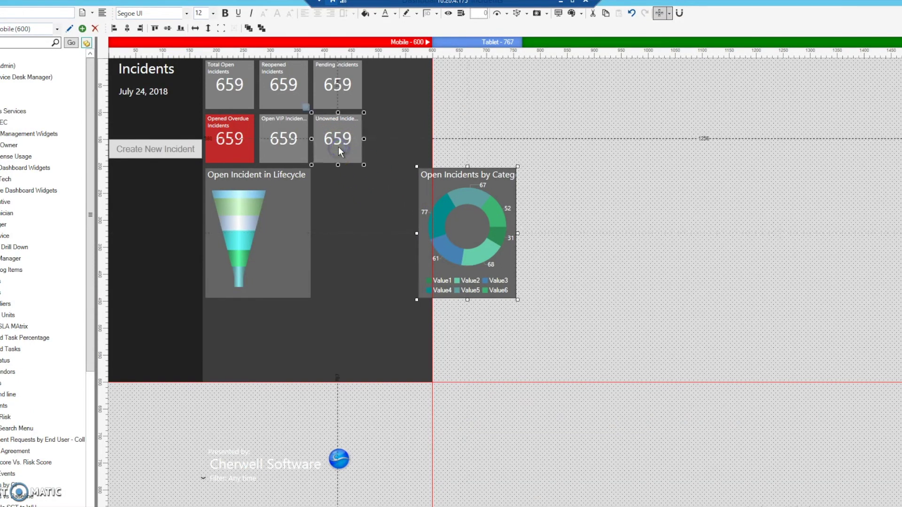
click(113, 29)
click(336, 333)
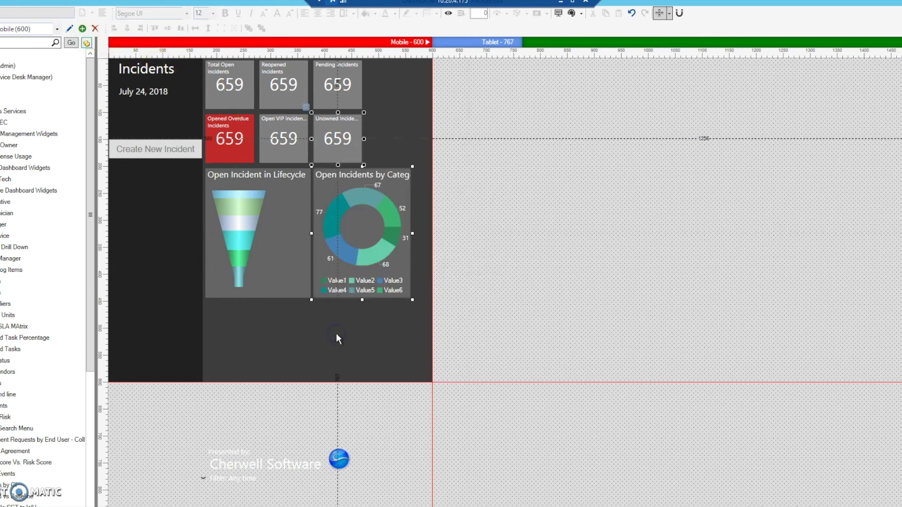
Step: Nudge the Open Incidents by Category chart to the right to widen the gap beside the Open Incident in Lifecycle chart
click(372, 257)
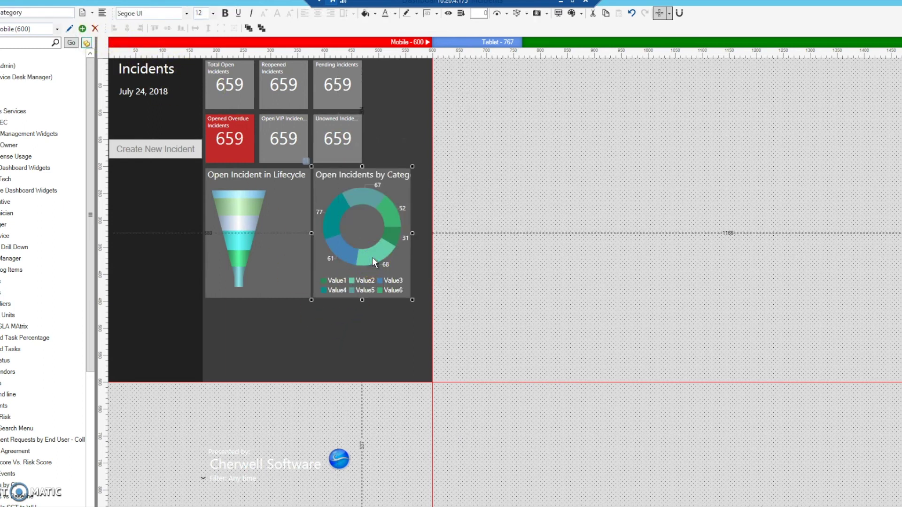
key(Right)
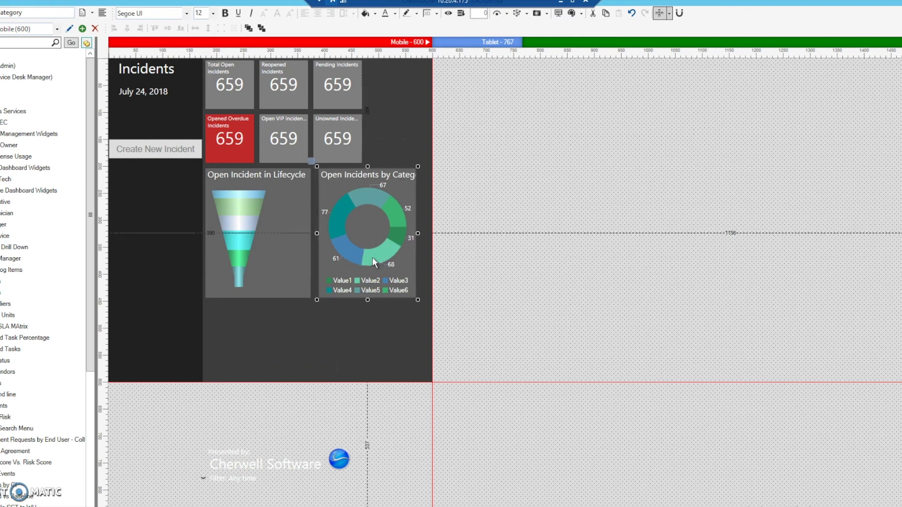
key(Right)
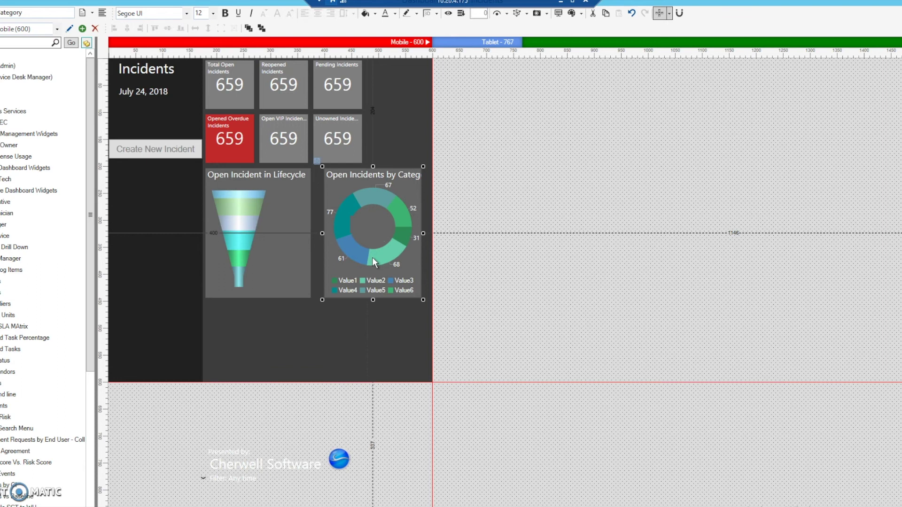
key(Right)
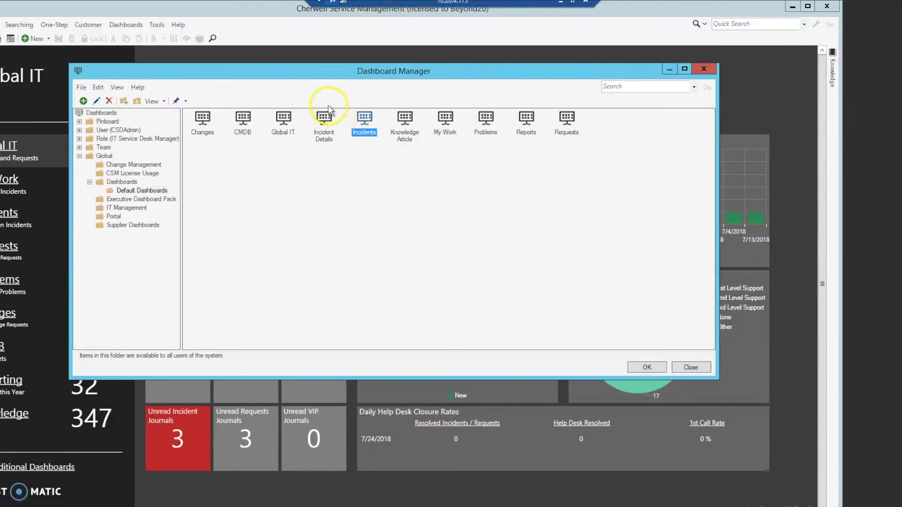
Step: Open the Incidents dashboard from the Default Dashboards folder and narrow the application window to about half its width to test the adaptive layouts
double_click(365, 122)
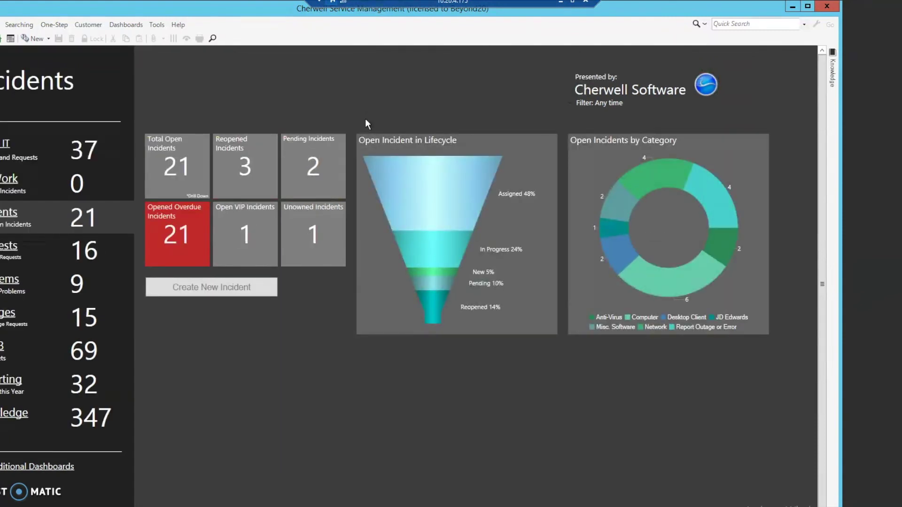
click(388, 56)
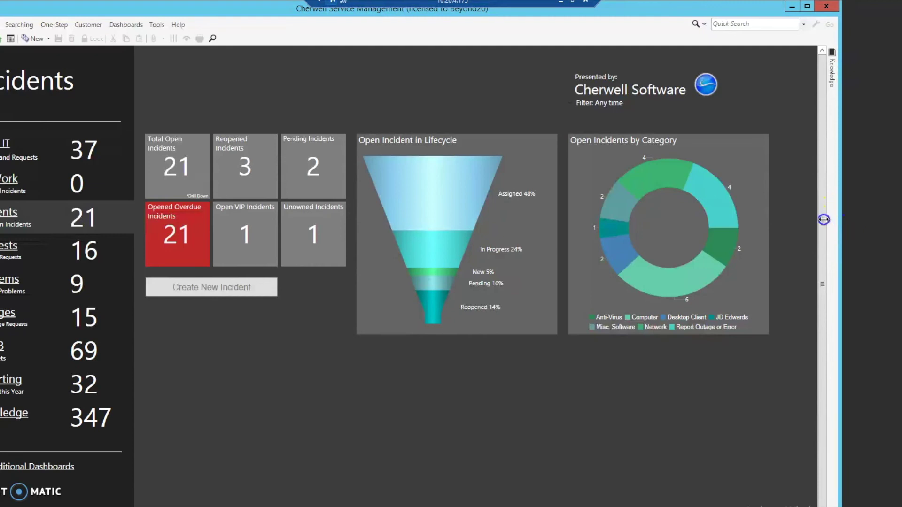
drag(715, 219, 387, 236)
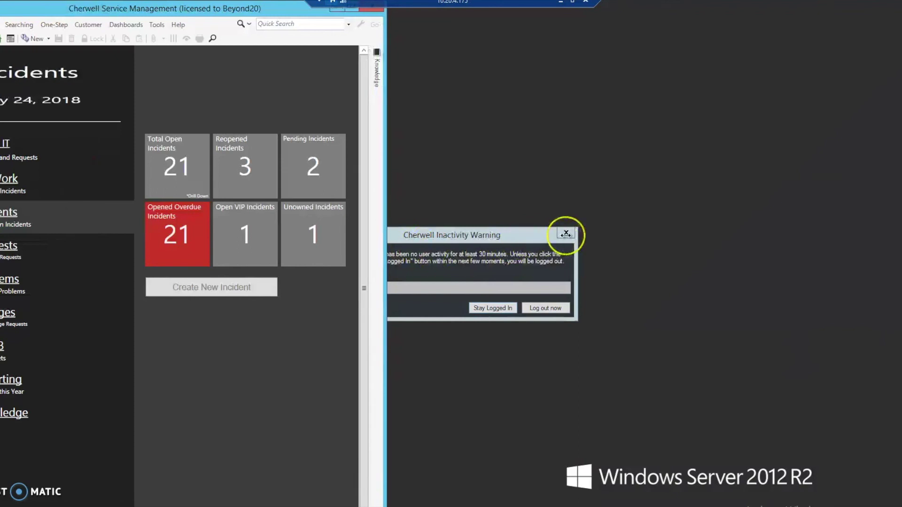
drag(566, 234, 395, 247)
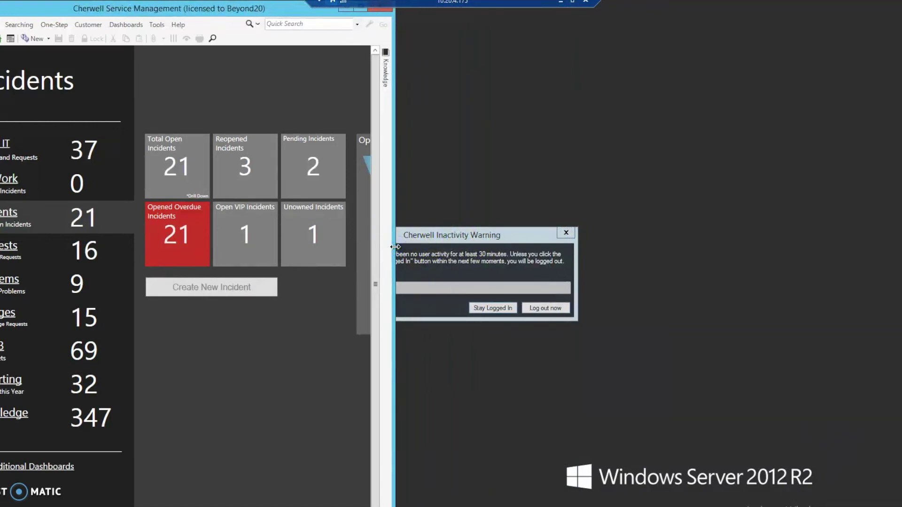
Step: Dismiss the inactivity warning and narrow the window further to preview the Tablet layout of the Incidents dashboard
click(566, 233)
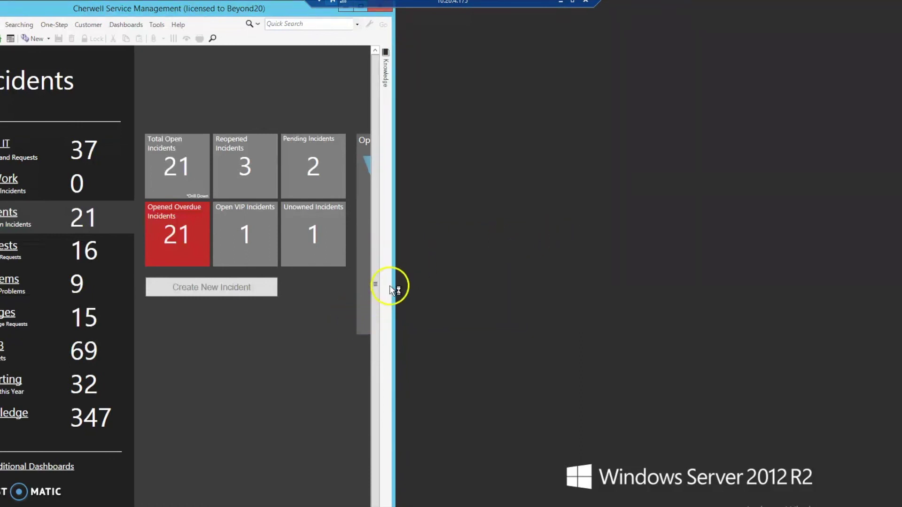
drag(395, 265, 361, 266)
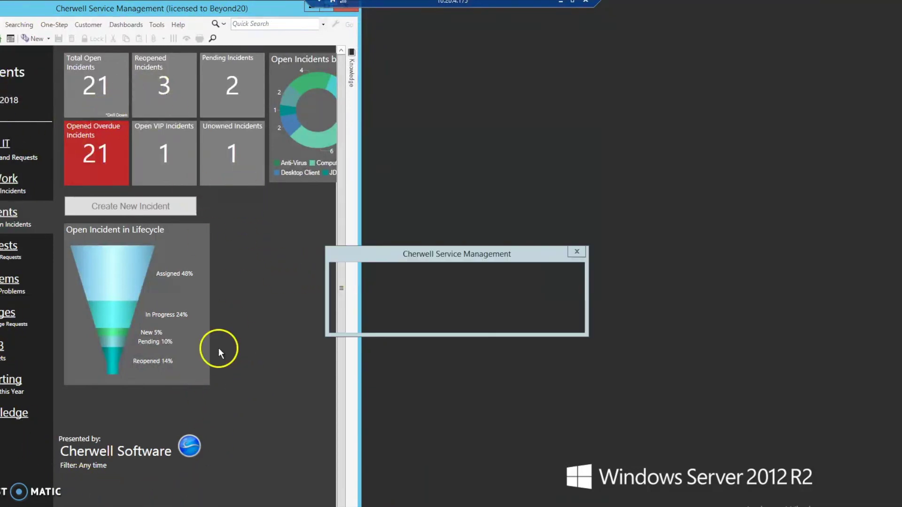
click(558, 321)
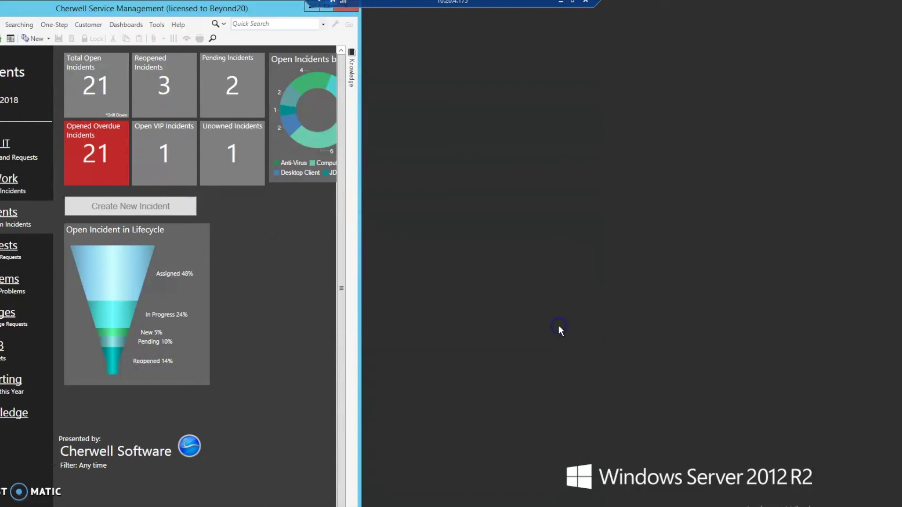
Step: Shrink the window to preview the Mobile layout of the Incidents dashboard and widen it again to return to the Tablet layout
drag(360, 299, 252, 299)
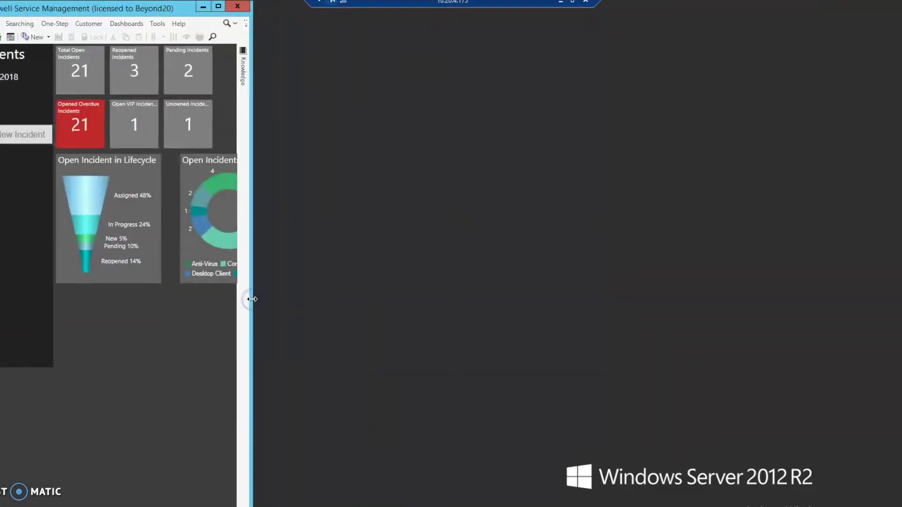
click(240, 298)
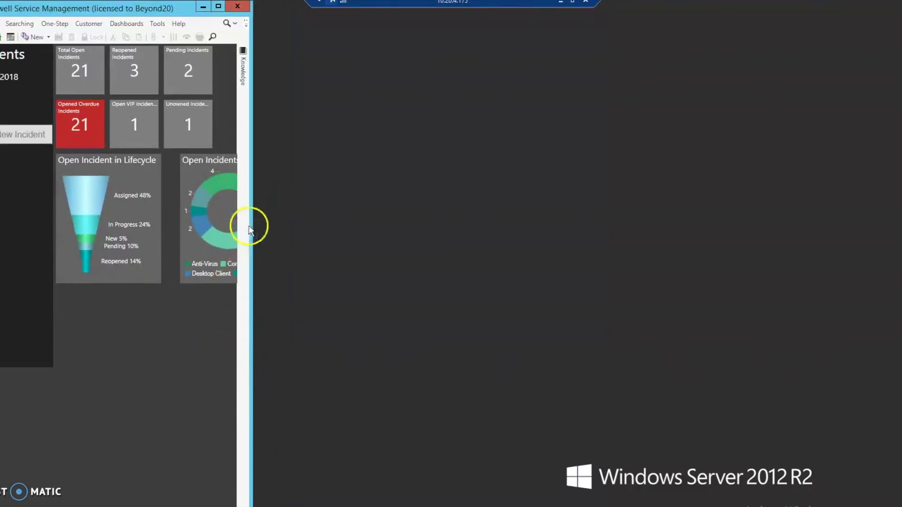
drag(253, 226, 304, 228)
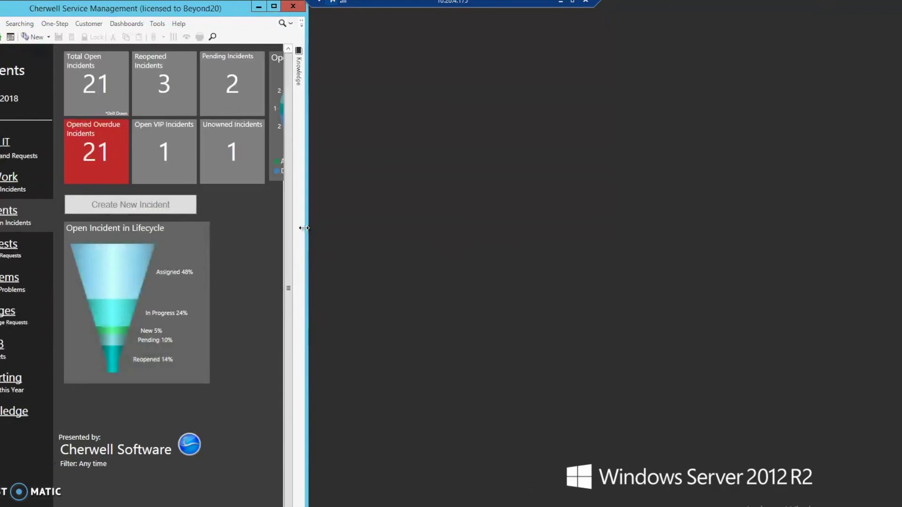